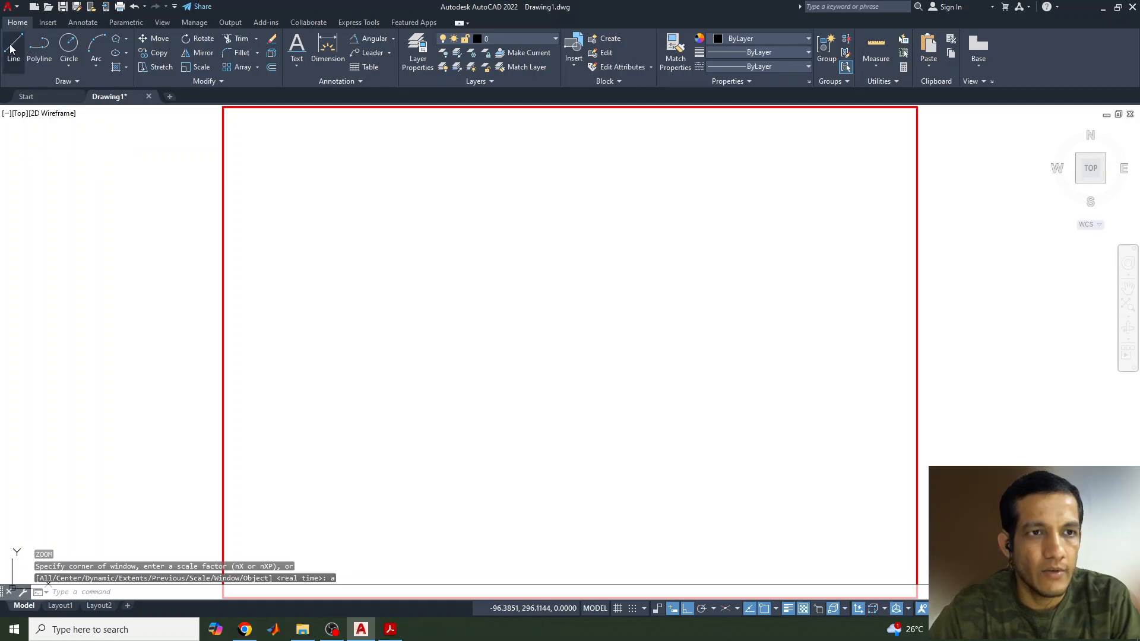
Draw a horizontal line about 373 units long across the middle of the red frame.
{"action": "left_click", "coordinate": [12, 50]}
{"action": "left_click", "coordinate": [269, 379]}
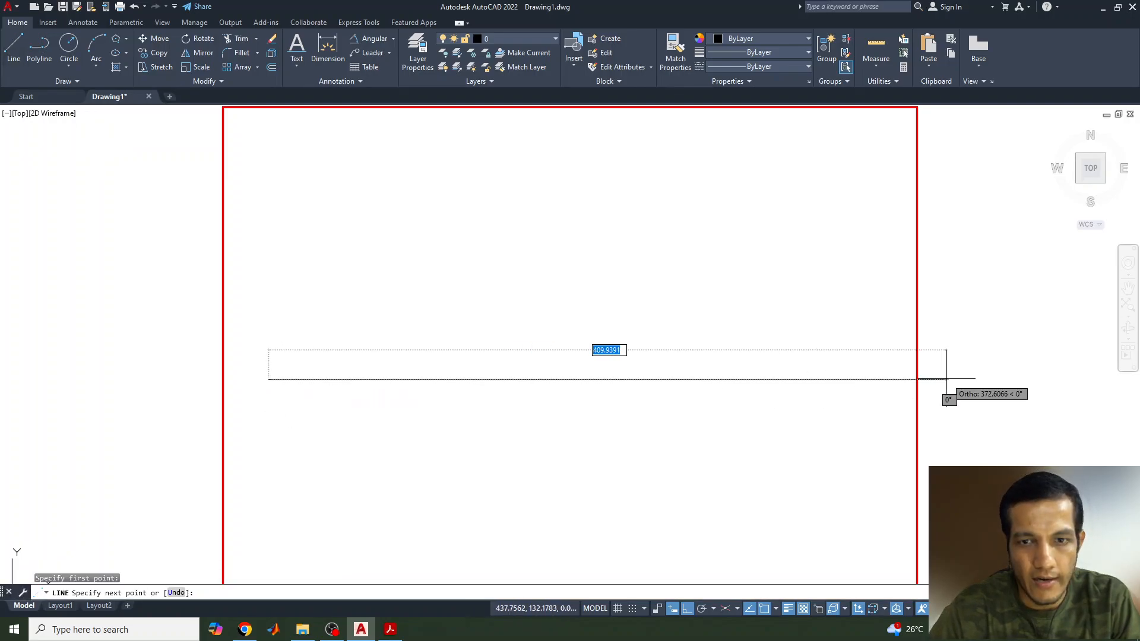
{"action": "left_click", "coordinate": [886, 380]}
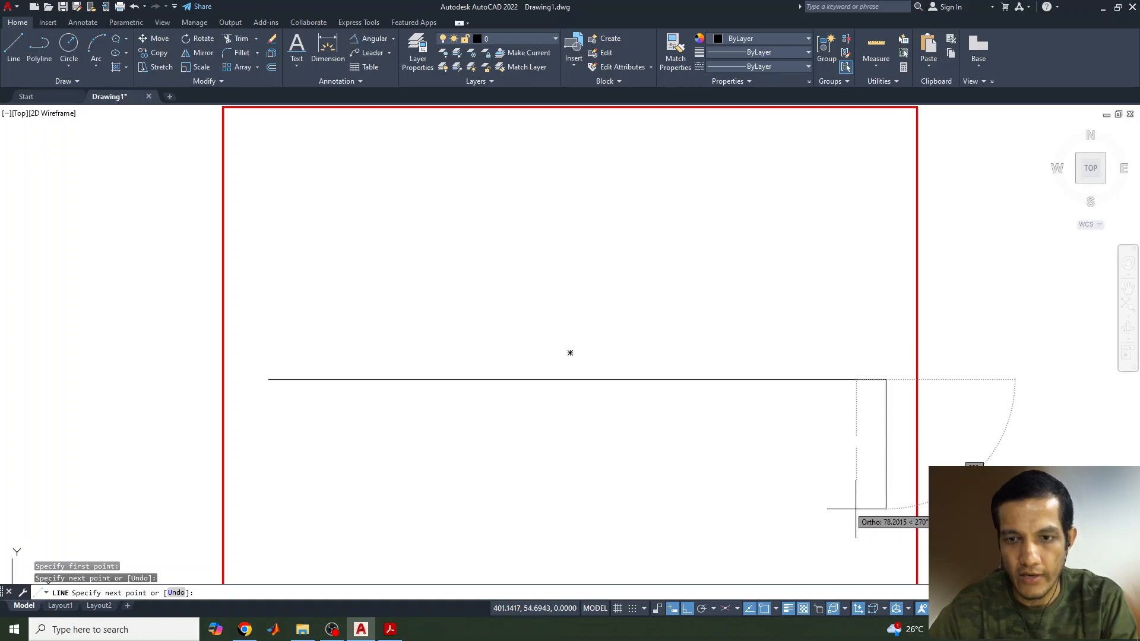
{"action": "key", "text": "Return"}
{"action": "middle_click_drag", "start_coordinate": [575, 433], "coordinate": [622, 428]}
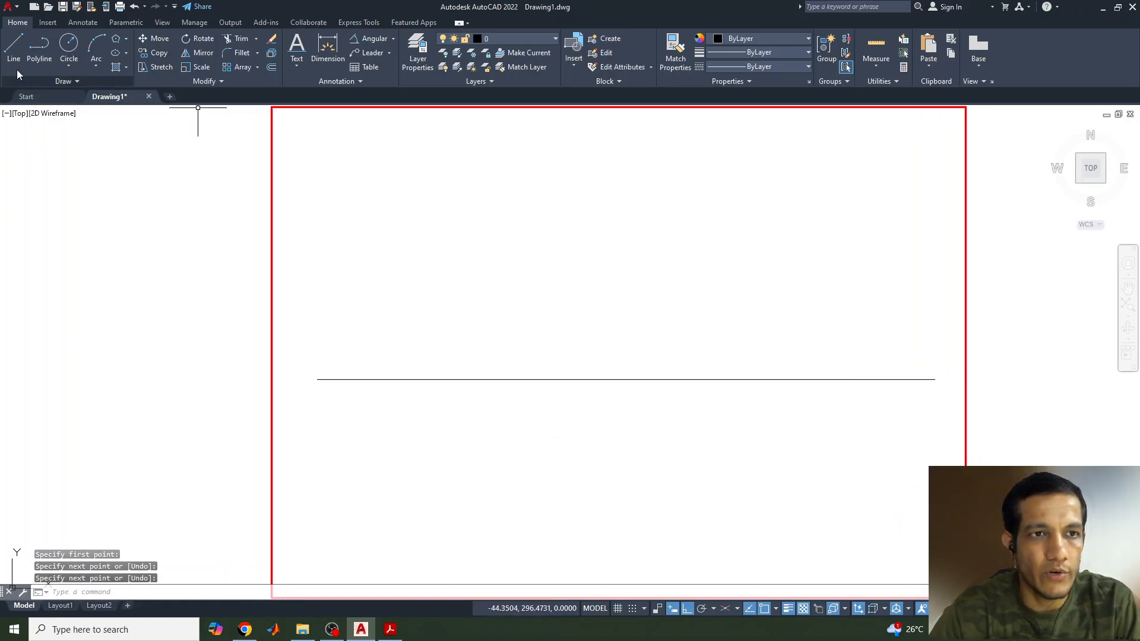
Draw a circle of radius 30 in the upper-left corner of the frame, above the horizontal line.
{"action": "left_click", "coordinate": [68, 44]}
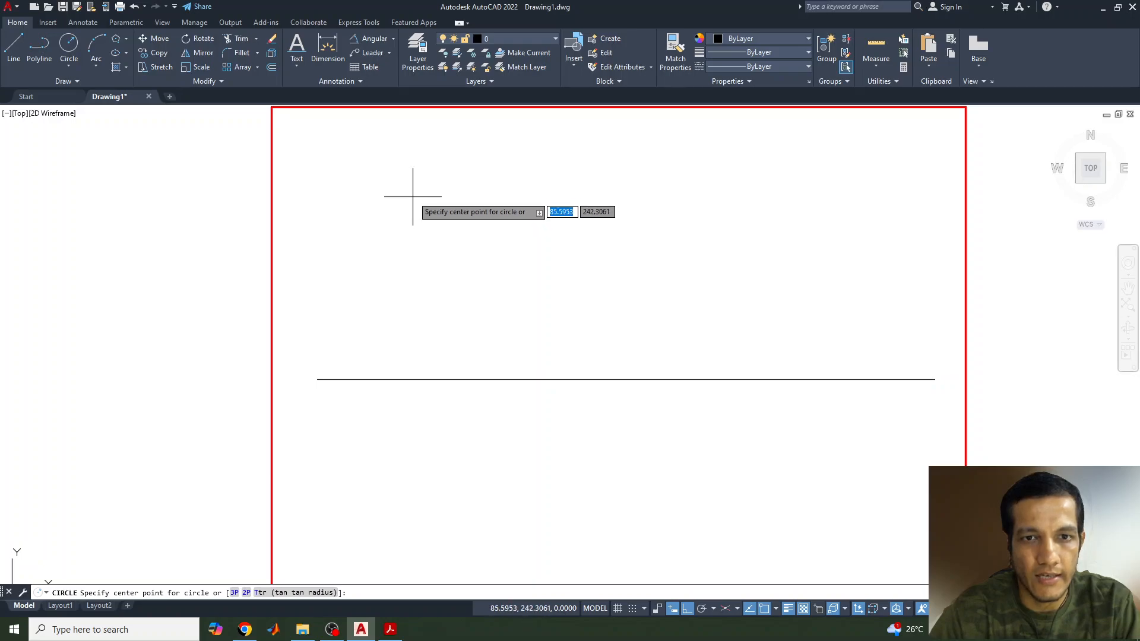
{"action": "left_click", "coordinate": [361, 161]}
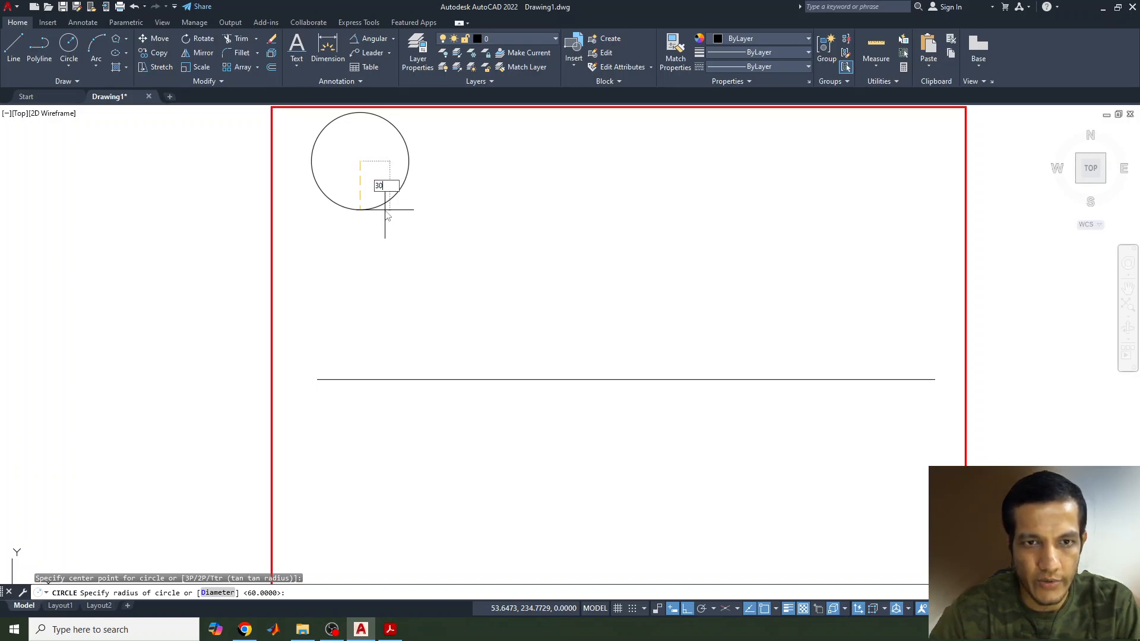
{"action": "key", "text": "Return"}
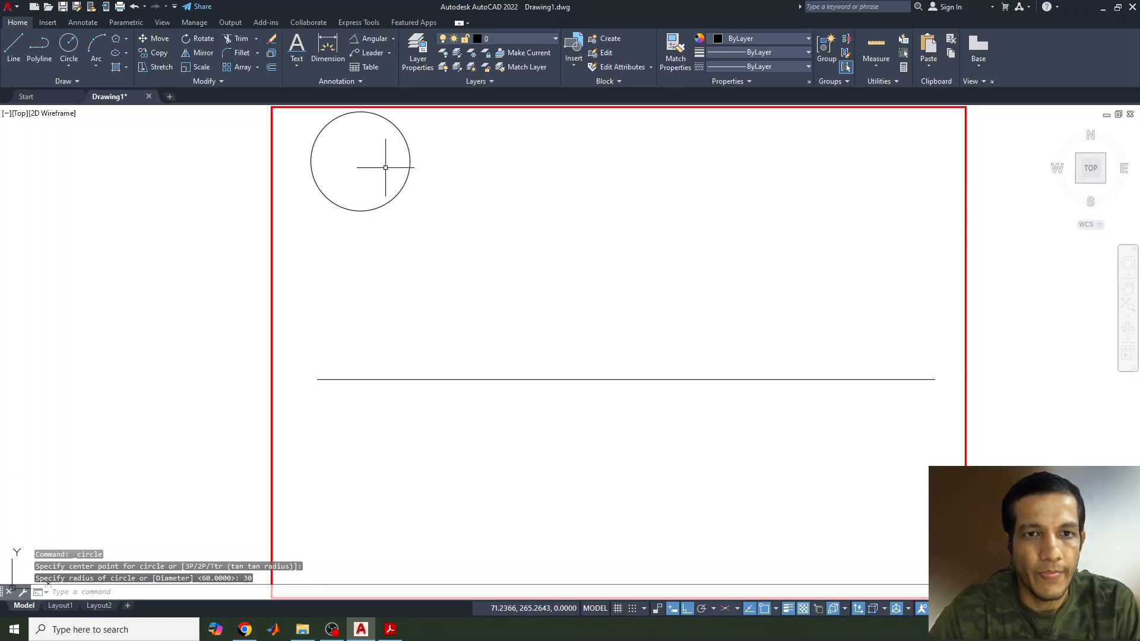
Draw a horizontal line from the circle's bottom quadrant to a point just past the circle's right side.
{"action": "middle_click_drag", "start_coordinate": [439, 161], "coordinate": [437, 184]}
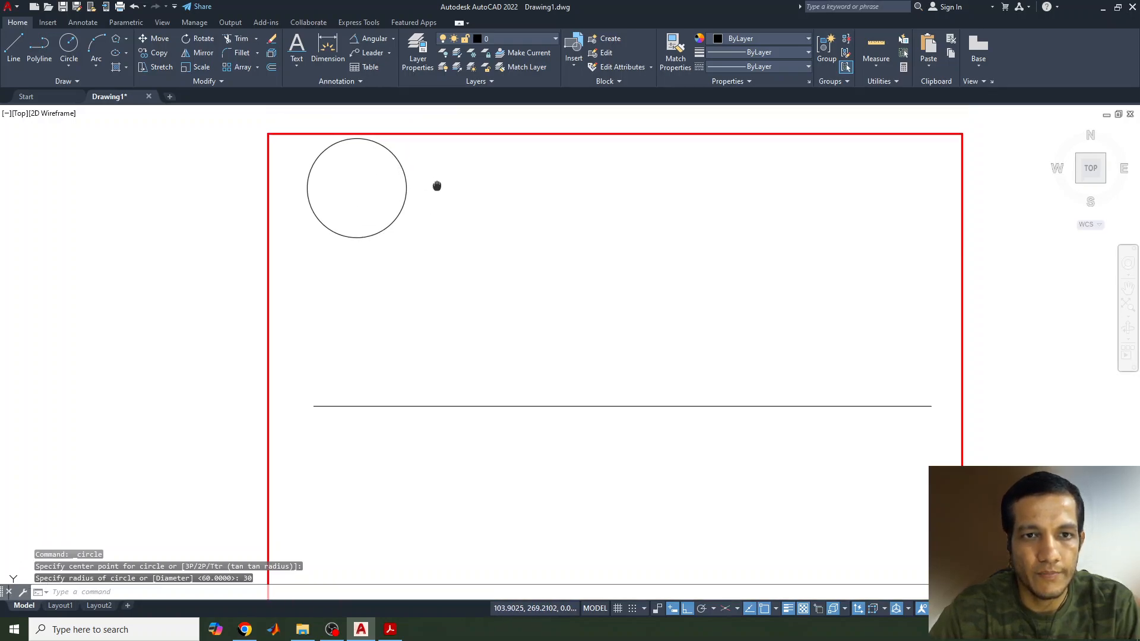
{"action": "scroll", "coordinate": [377, 170], "scroll_direction": "up", "scroll_amount": 2}
{"action": "left_click", "coordinate": [378, 151]}
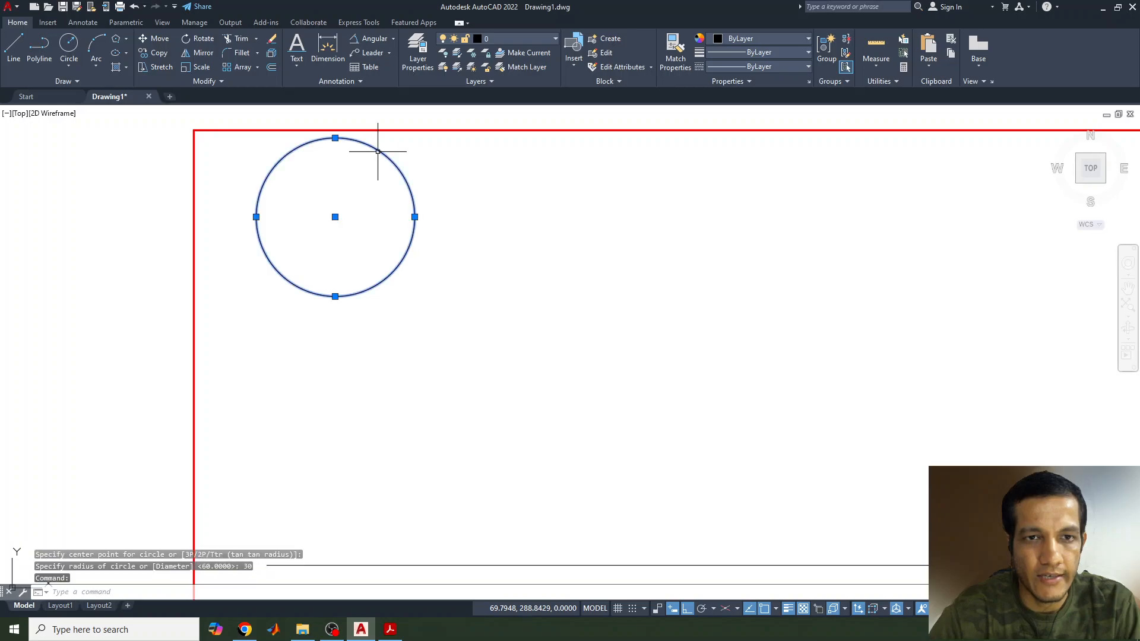
{"action": "left_click", "coordinate": [14, 47]}
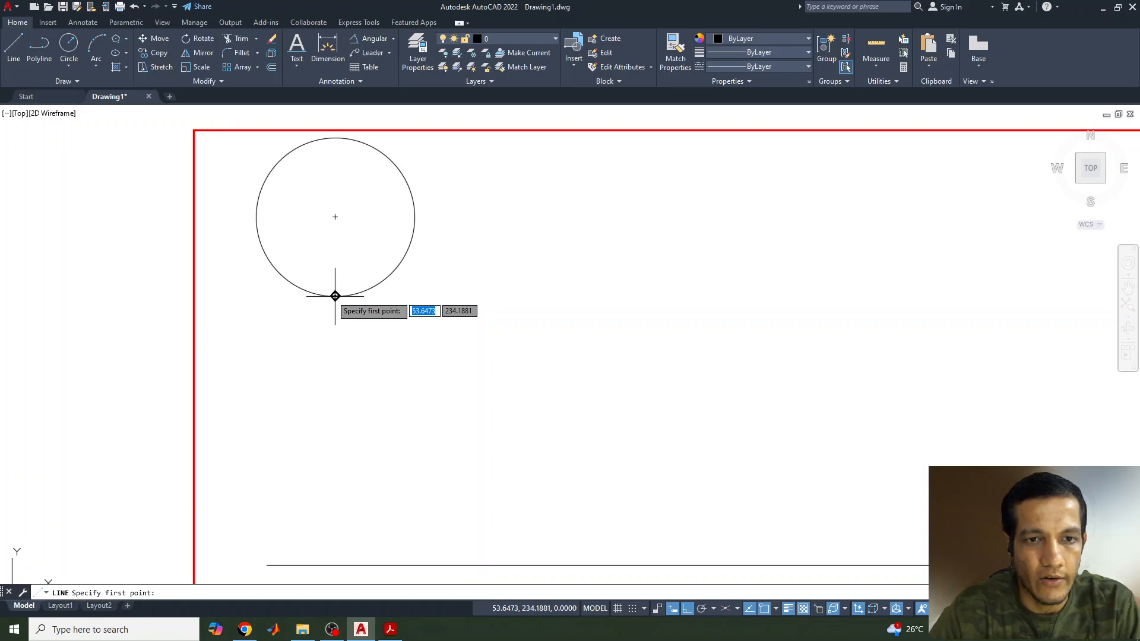
{"action": "left_click", "coordinate": [336, 296]}
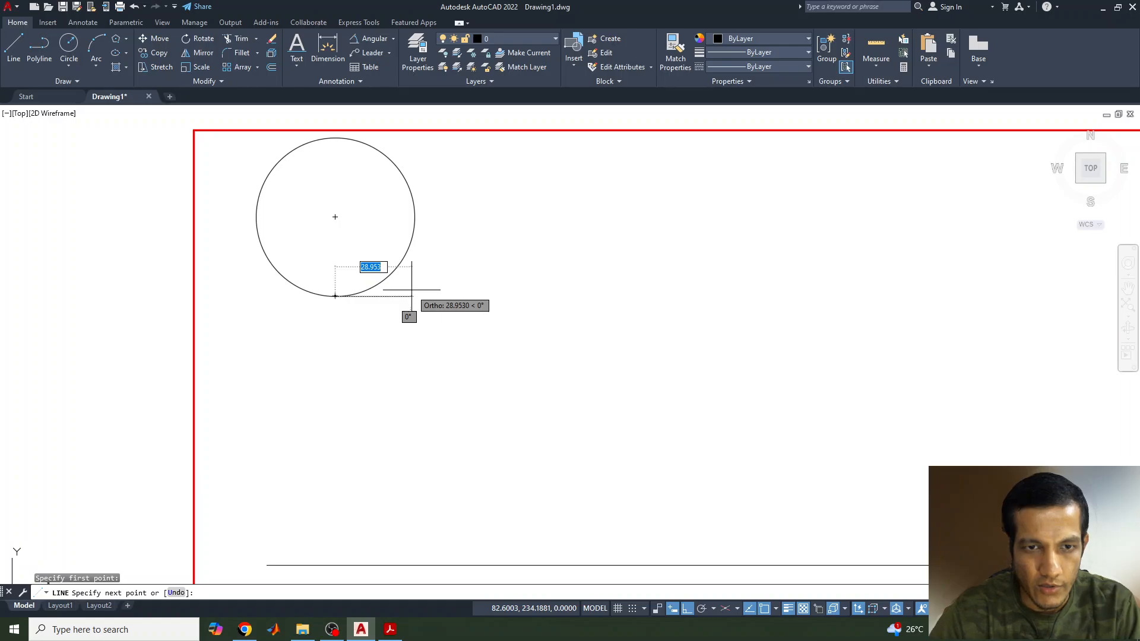
{"action": "left_click", "coordinate": [436, 296]}
{"action": "key", "text": "Return"}
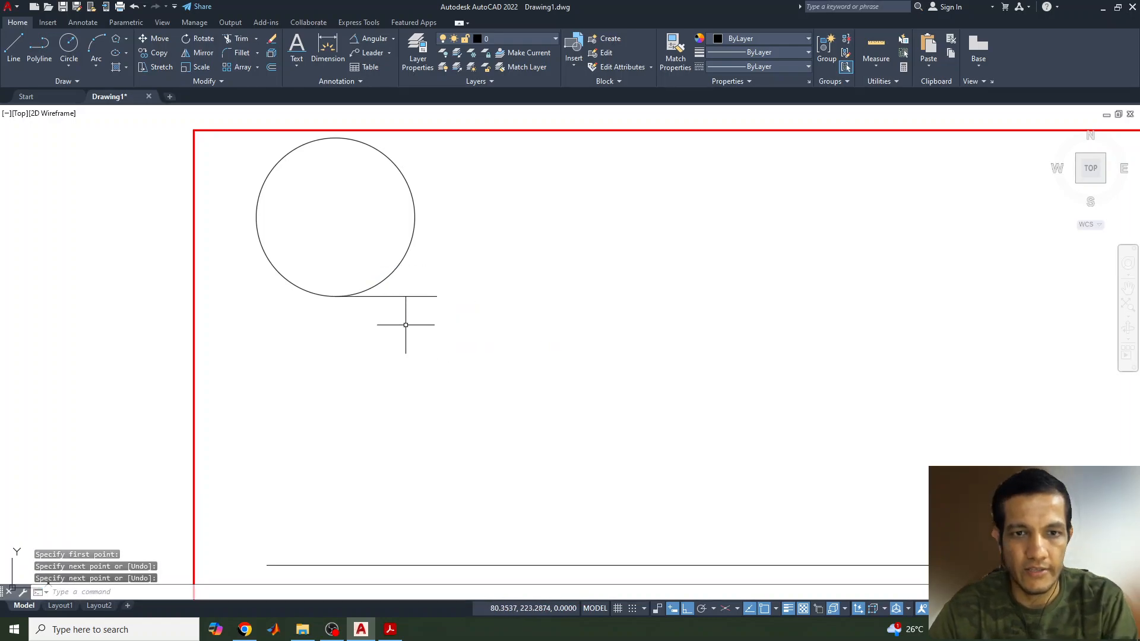
Stretch the left end of the line under the circle to just beyond the circle's left side.
{"action": "left_click", "coordinate": [398, 296]}
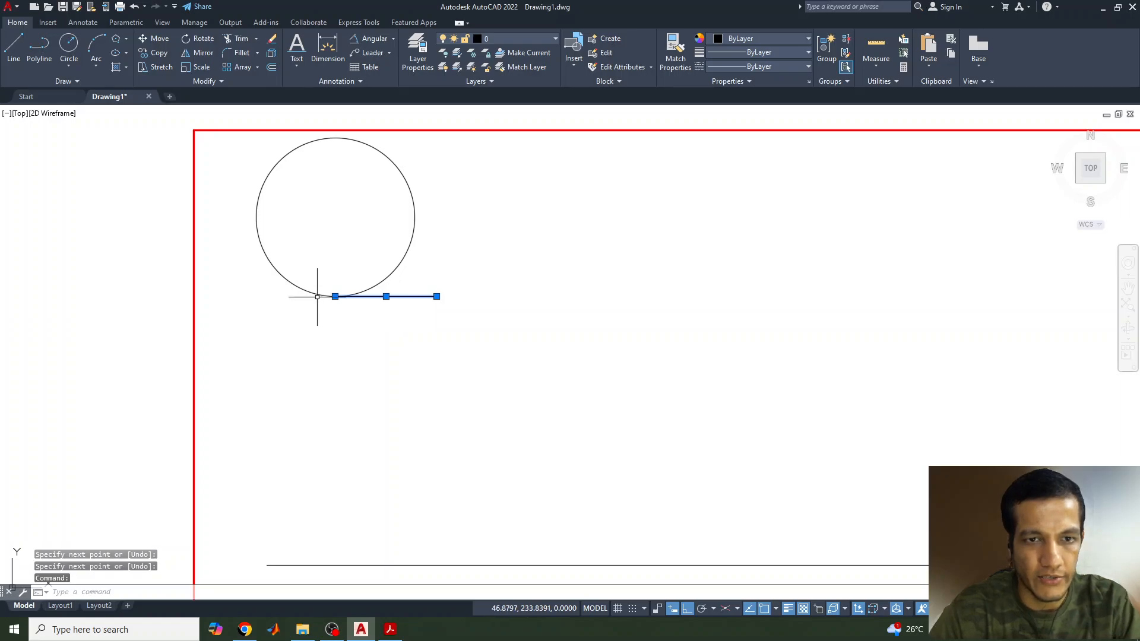
{"action": "left_click", "coordinate": [336, 296]}
{"action": "left_click", "coordinate": [238, 296]}
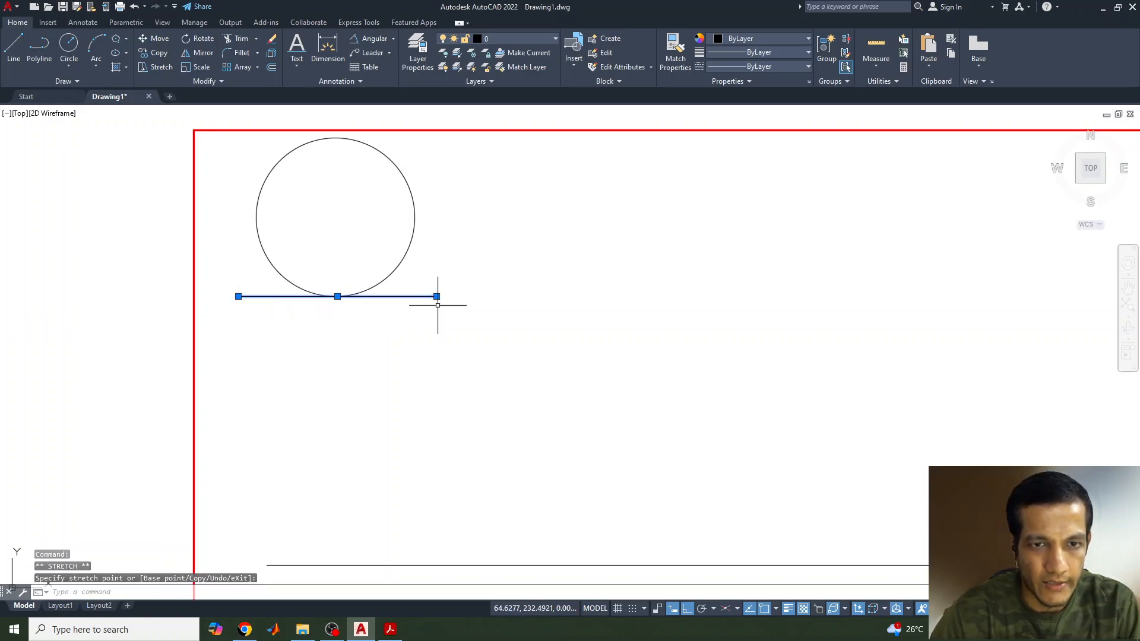
{"action": "key", "text": "Escape"}
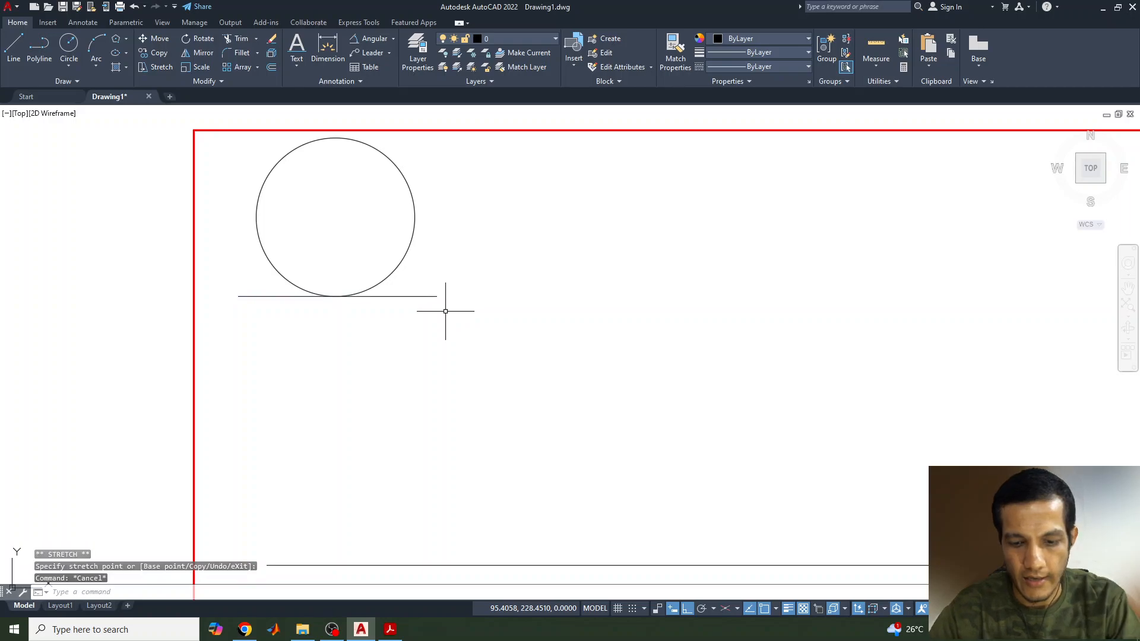
Draw a vertical line about 89 units long just right of the circle, running from the circle's top to below the tangent line.
{"action": "type", "text": "l"}
{"action": "key", "text": "Return"}
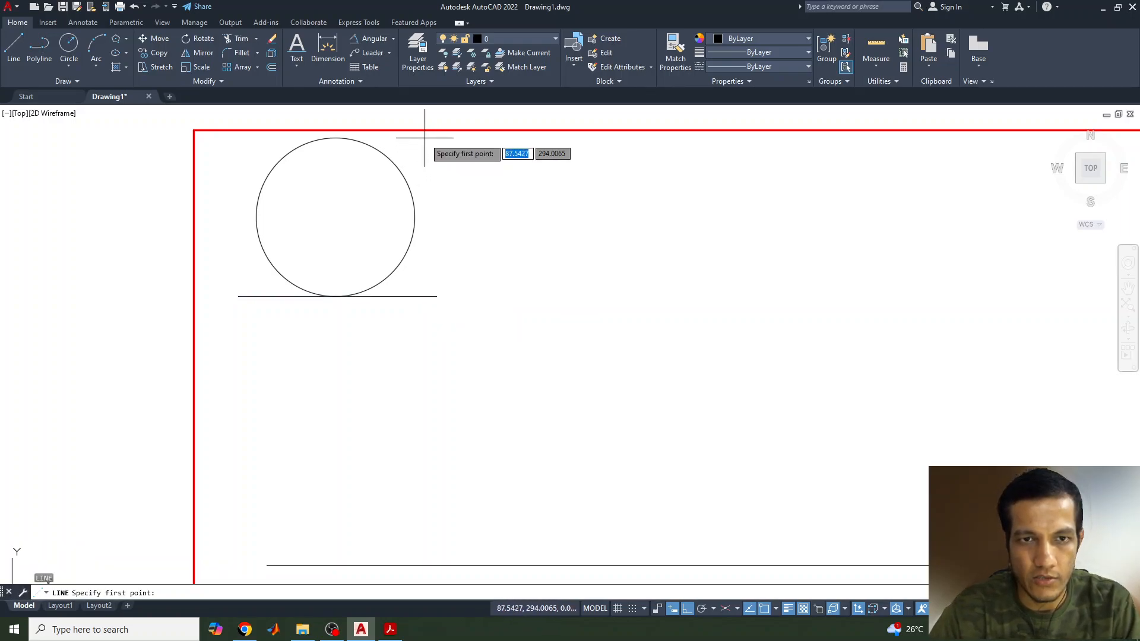
{"action": "left_click", "coordinate": [425, 137]}
{"action": "left_click", "coordinate": [424, 372]}
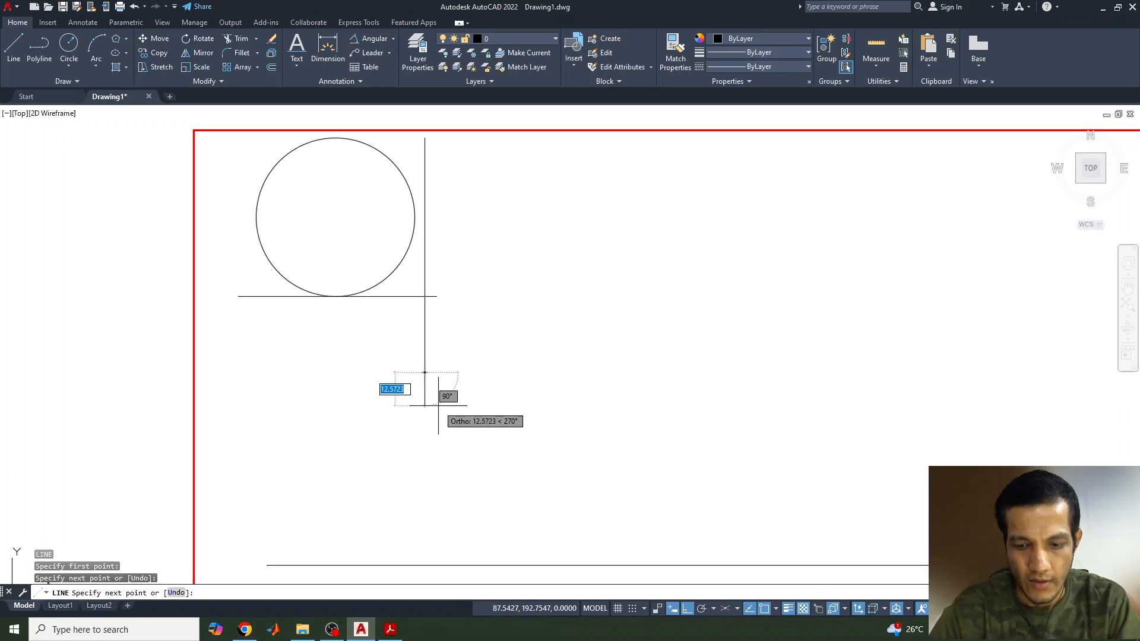
{"action": "key", "text": "Return"}
Copy the vertical line horizontally about 64 units to the left side of the circle.
{"action": "left_click", "coordinate": [425, 274]}
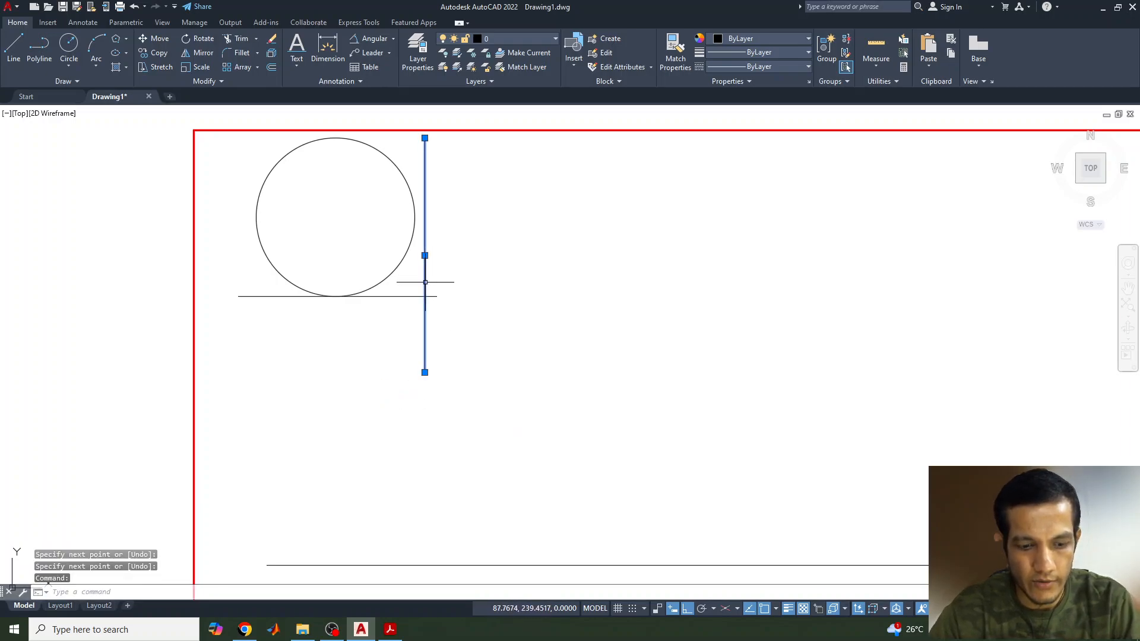
{"action": "key", "text": "Return"}
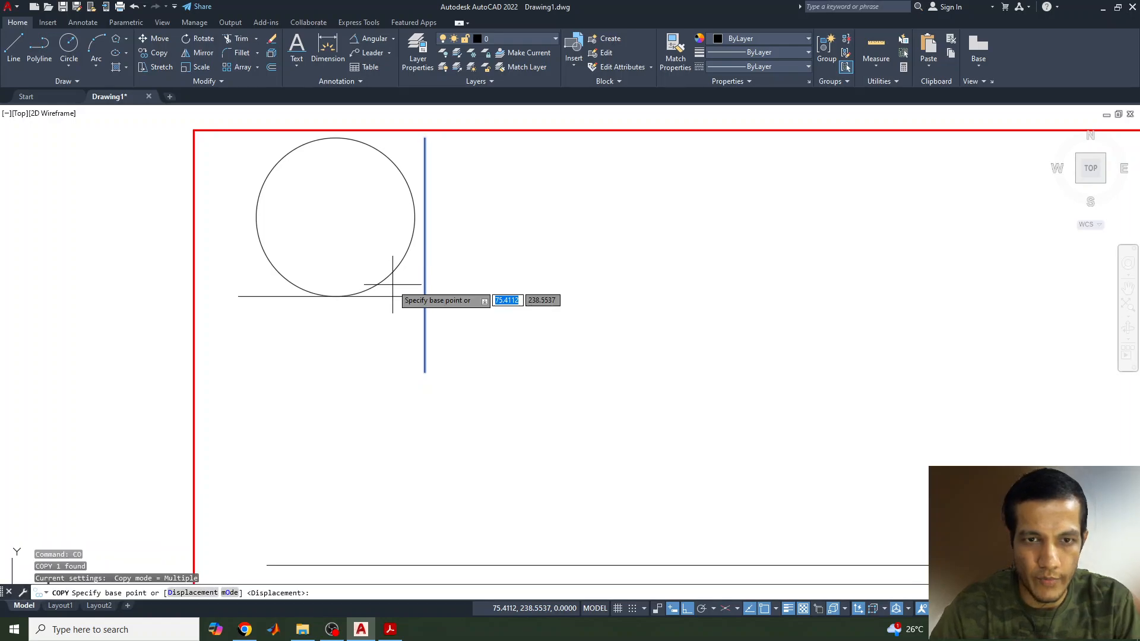
{"action": "left_click", "coordinate": [425, 372]}
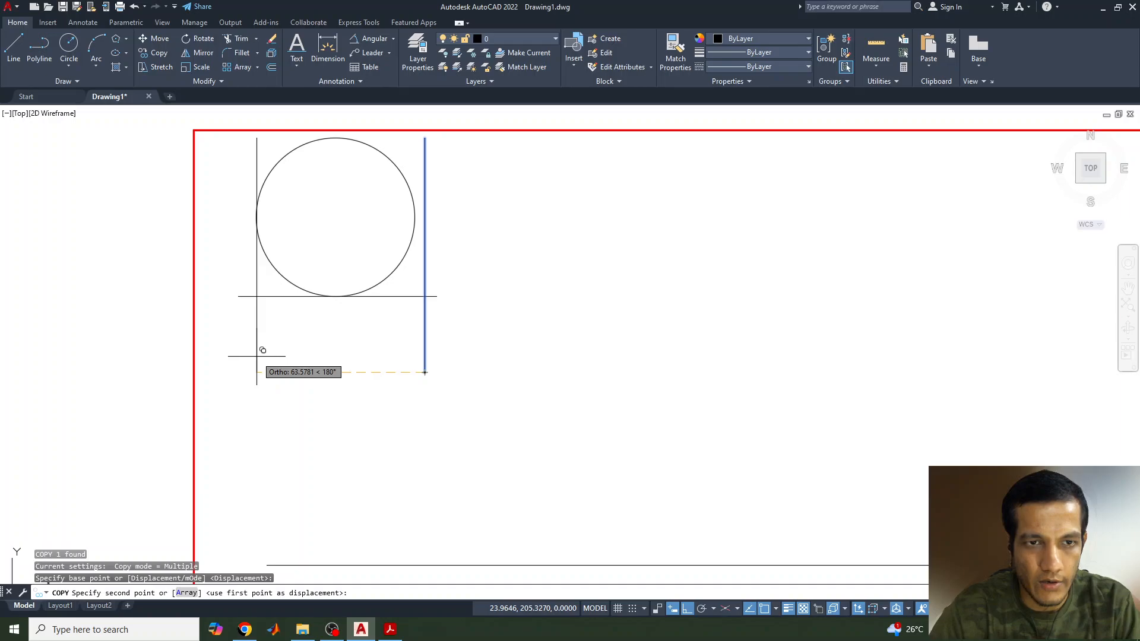
{"action": "left_click", "coordinate": [254, 356]}
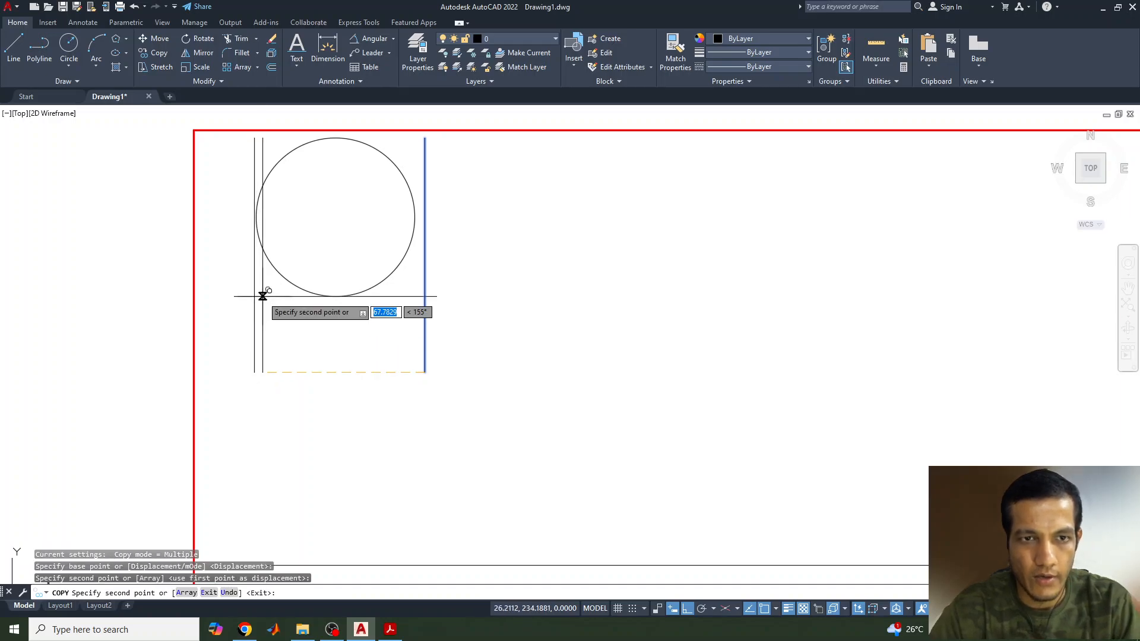
{"action": "key", "text": "Escape"}
Copy the horizontal tangent line from the circle's bottom quadrant to its top quadrant.
{"action": "left_click", "coordinate": [273, 293]}
{"action": "left_click", "coordinate": [267, 299]}
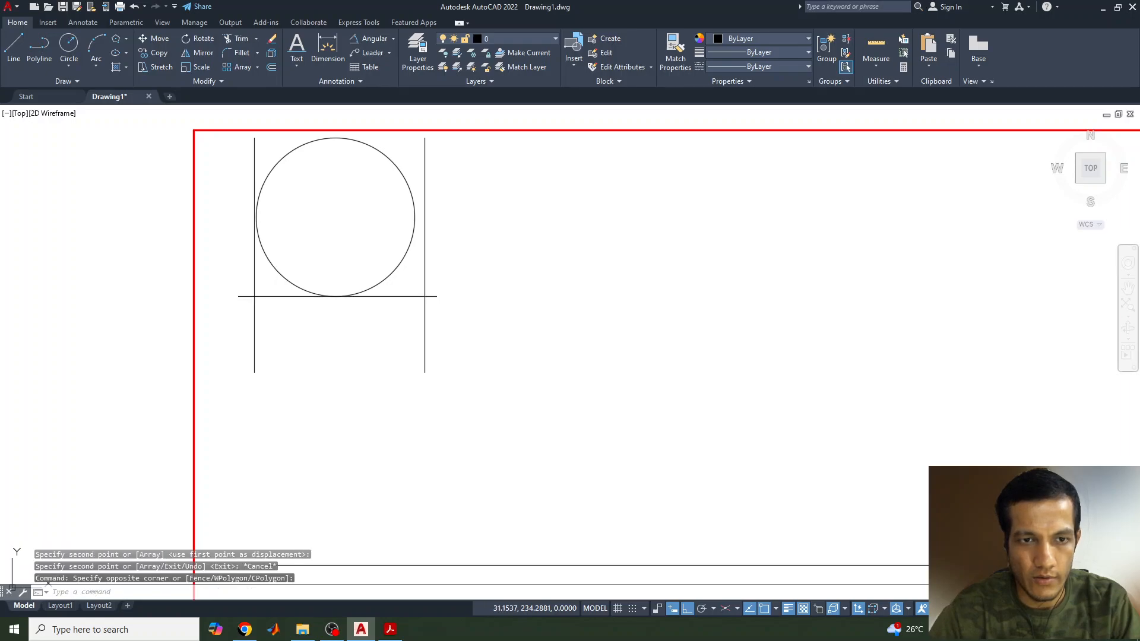
{"action": "type", "text": "co"}
{"action": "key", "text": "Return"}
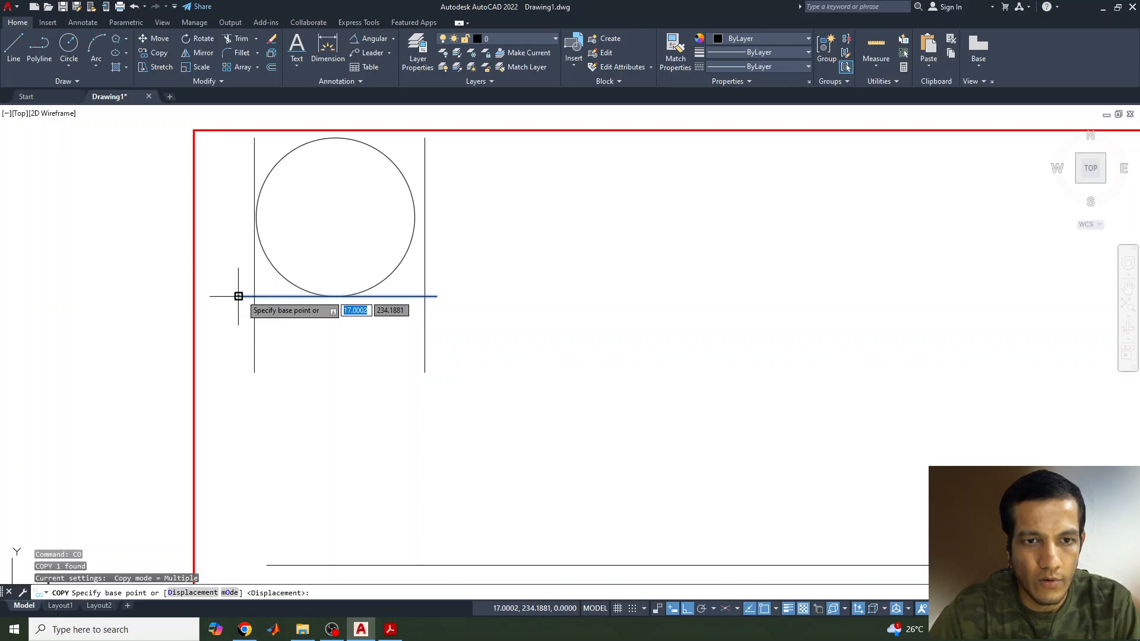
{"action": "left_click", "coordinate": [335, 295]}
{"action": "left_click", "coordinate": [334, 138]}
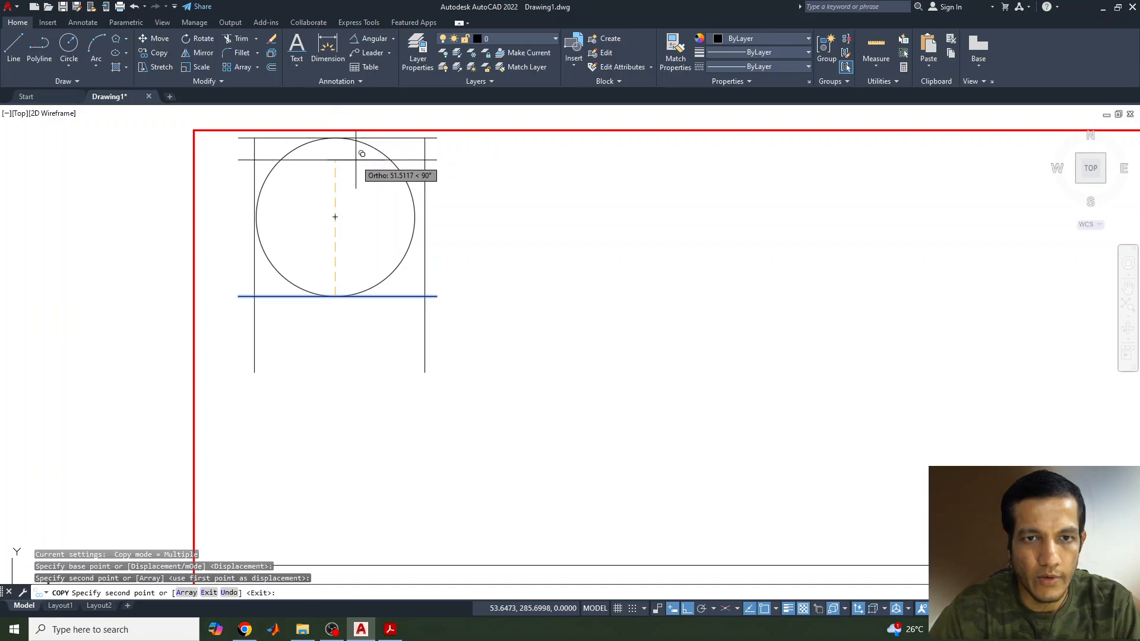
{"action": "middle_click_drag", "start_coordinate": [443, 168], "coordinate": [426, 279]}
{"action": "key", "text": "Escape"}
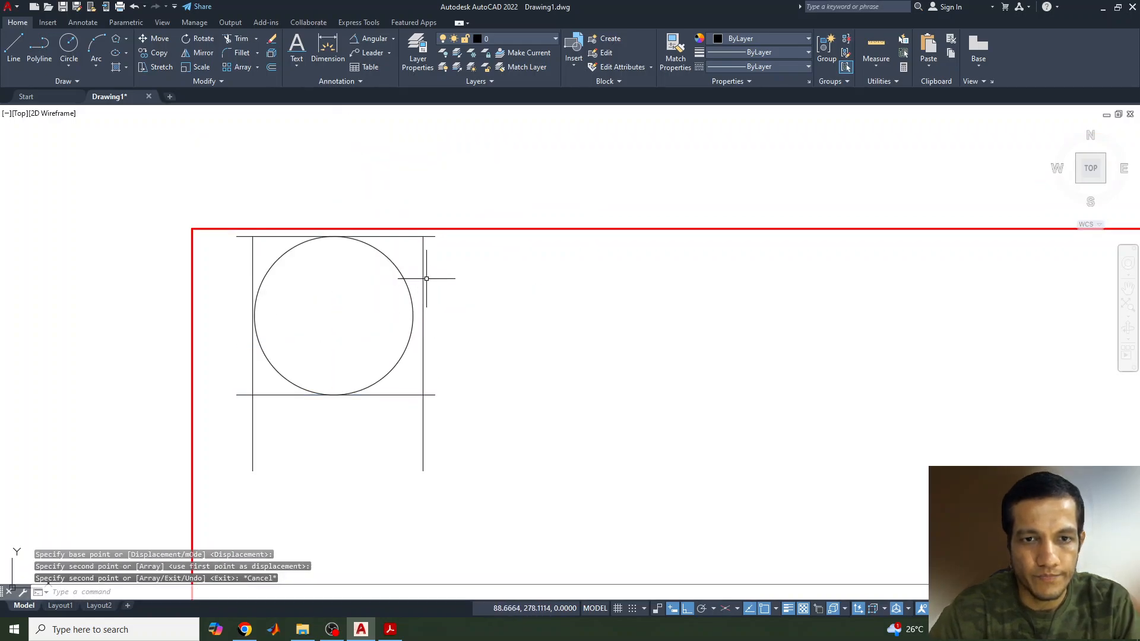
Move the right vertical line by its midpoint onto the circle's right quadrant.
{"action": "left_click", "coordinate": [425, 279]}
{"action": "scroll", "coordinate": [426, 267], "scroll_direction": "up", "scroll_amount": 4}
{"action": "scroll", "coordinate": [427, 263], "scroll_direction": "down", "scroll_amount": 4}
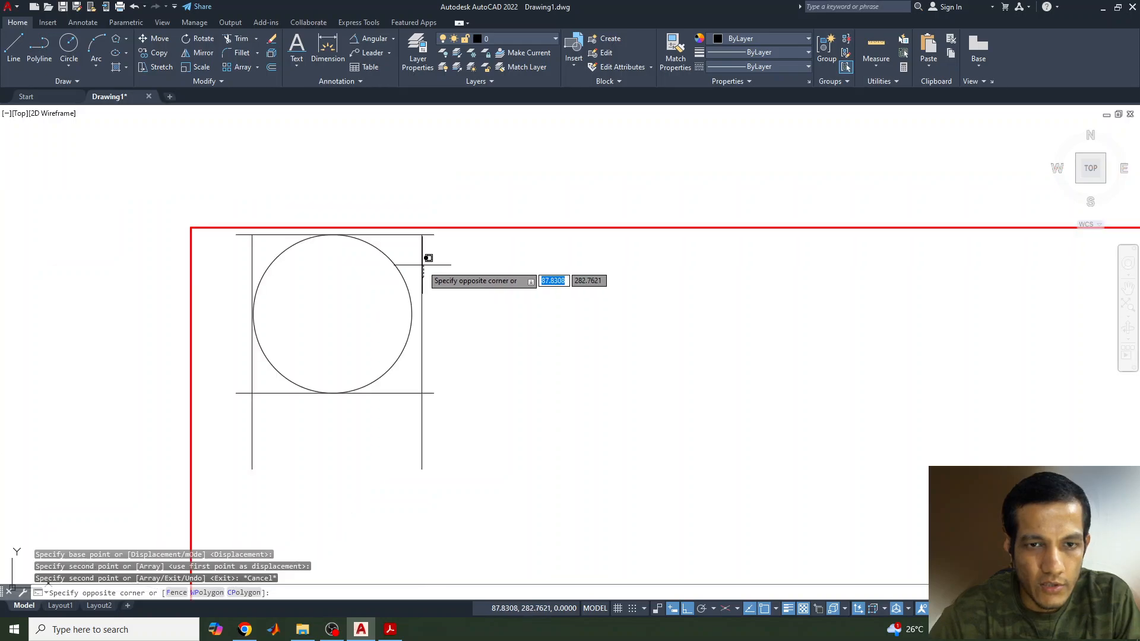
{"action": "left_click", "coordinate": [421, 276]}
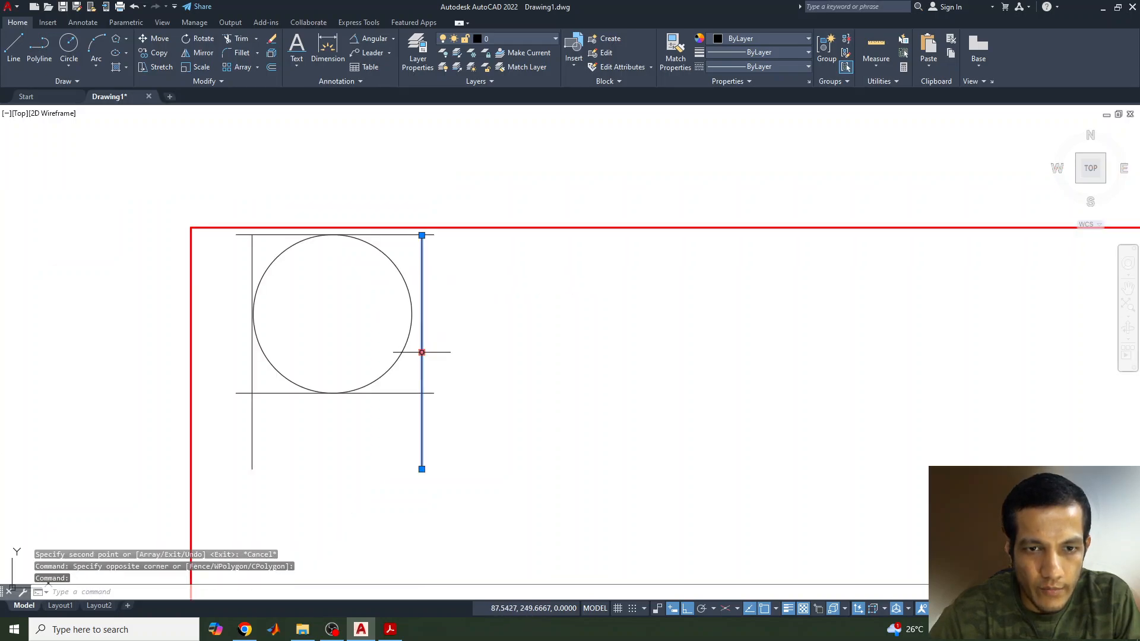
{"action": "left_click", "coordinate": [421, 352]}
{"action": "left_click", "coordinate": [411, 314]}
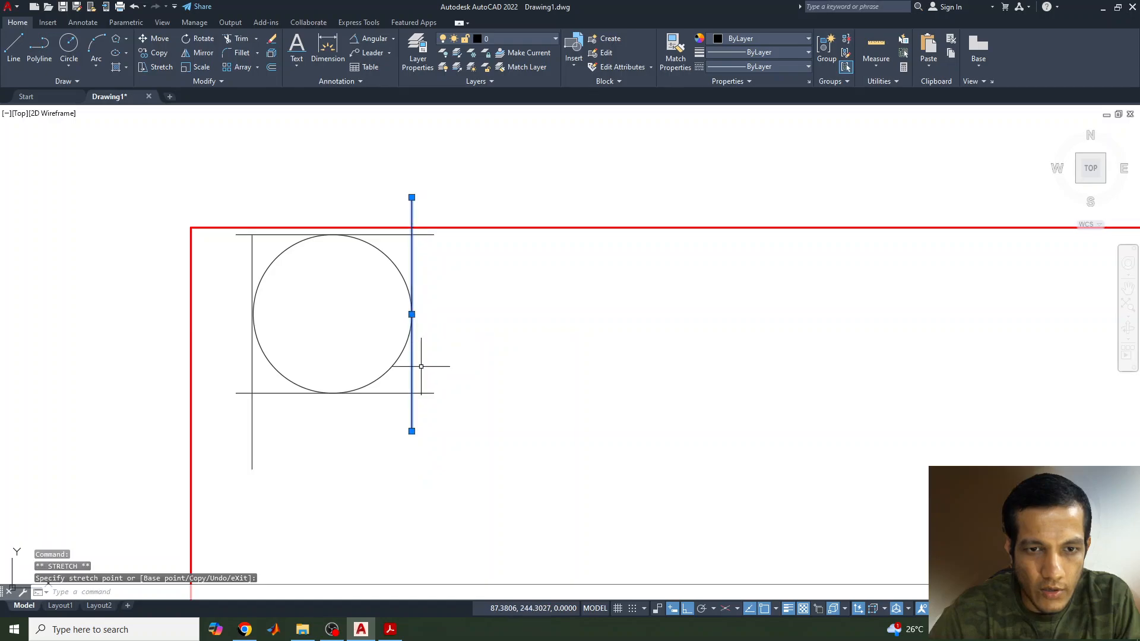
Move the left vertical line by its midpoint onto the circle's left side, making it tangent.
{"action": "left_click", "coordinate": [250, 335]}
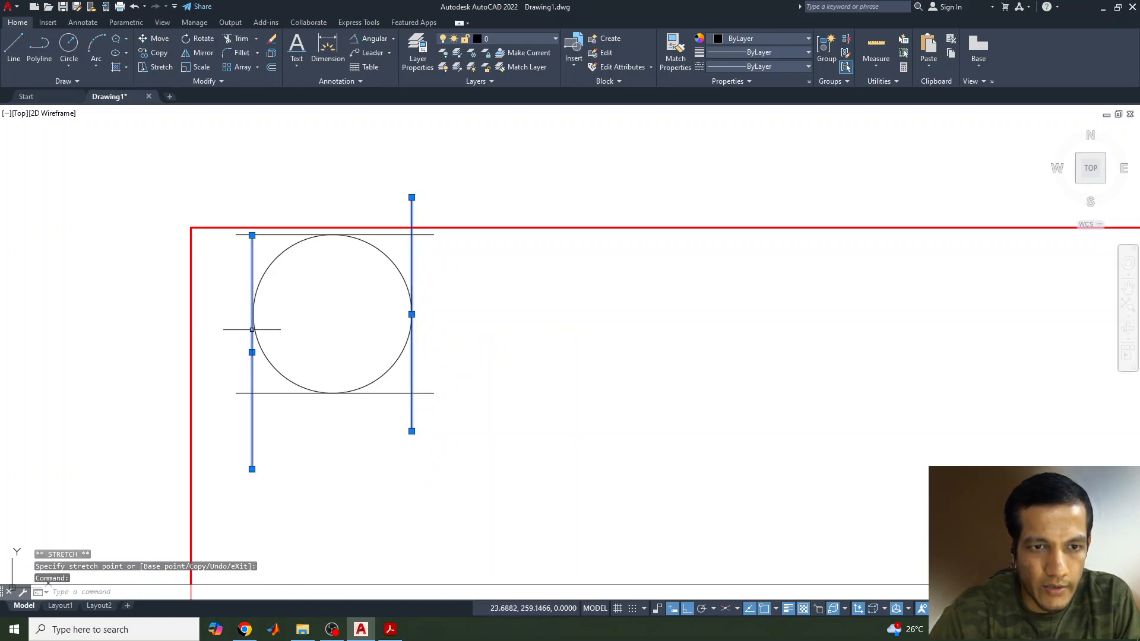
{"action": "left_click", "coordinate": [252, 352]}
{"action": "left_click", "coordinate": [253, 310]}
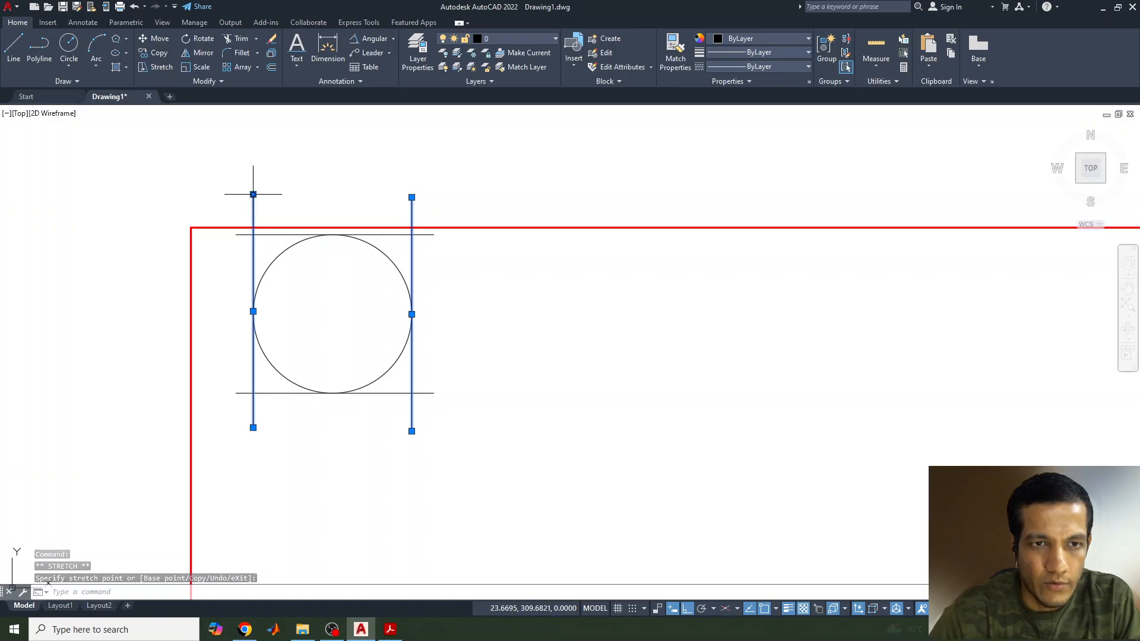
Shorten the upper ends of both vertical lines to the top horizontal line.
{"action": "left_click", "coordinate": [253, 194]}
{"action": "left_click", "coordinate": [252, 235]}
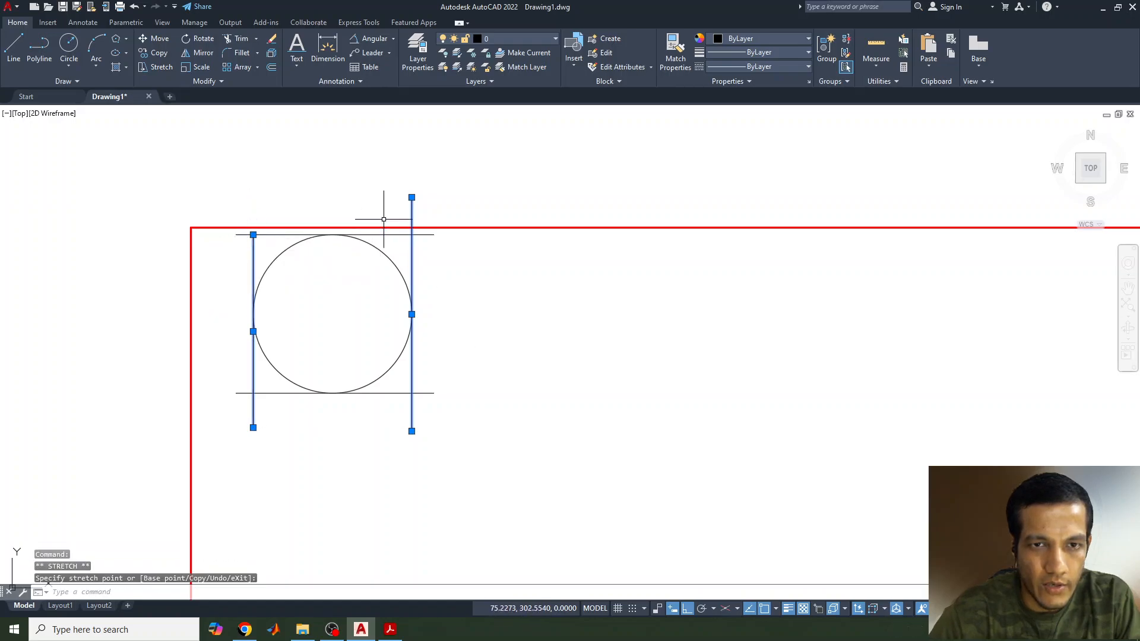
{"action": "left_click", "coordinate": [411, 234]}
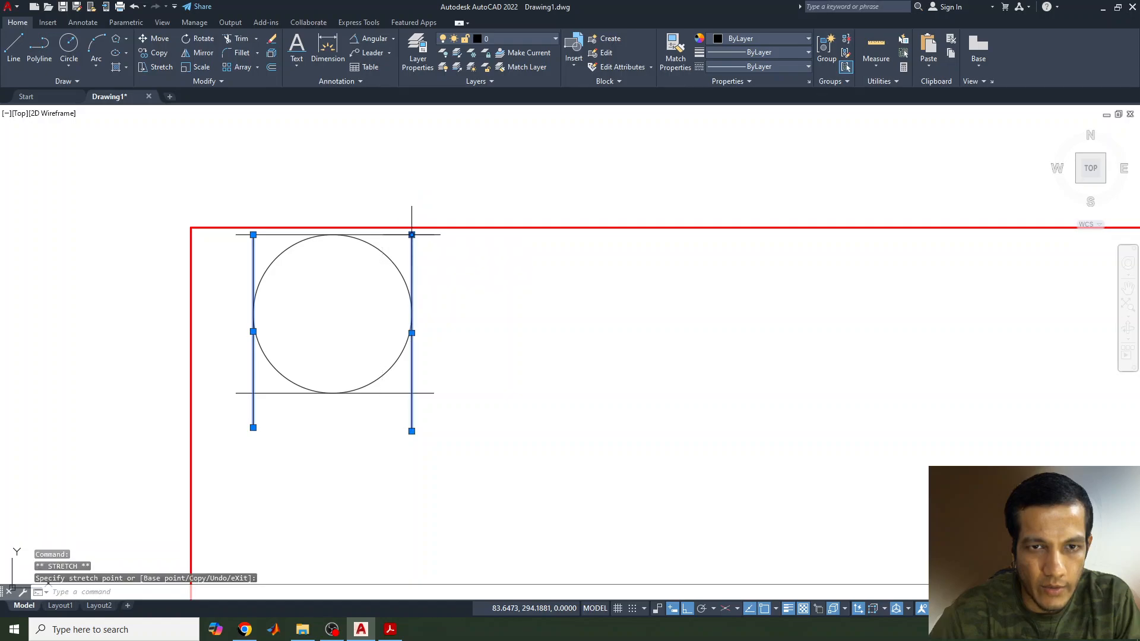
Shorten the top line to the vertical lines' upper ends, and bring both vertical lines' lower ends up to the bottom line.
{"action": "left_click", "coordinate": [426, 235]}
{"action": "left_click", "coordinate": [455, 235]}
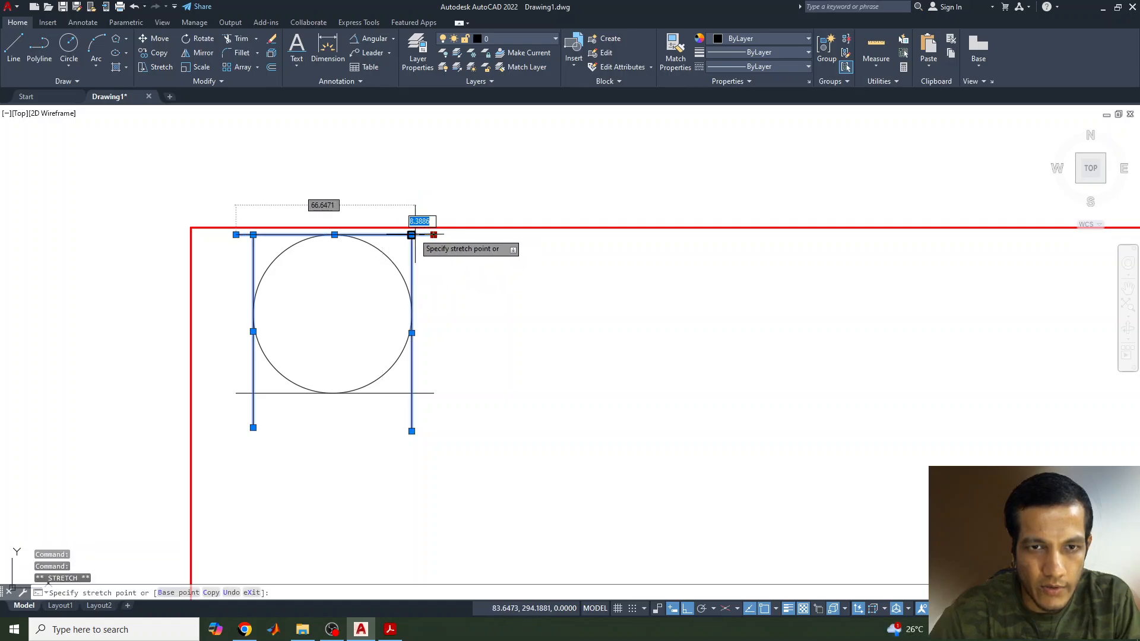
{"action": "left_click", "coordinate": [412, 235]}
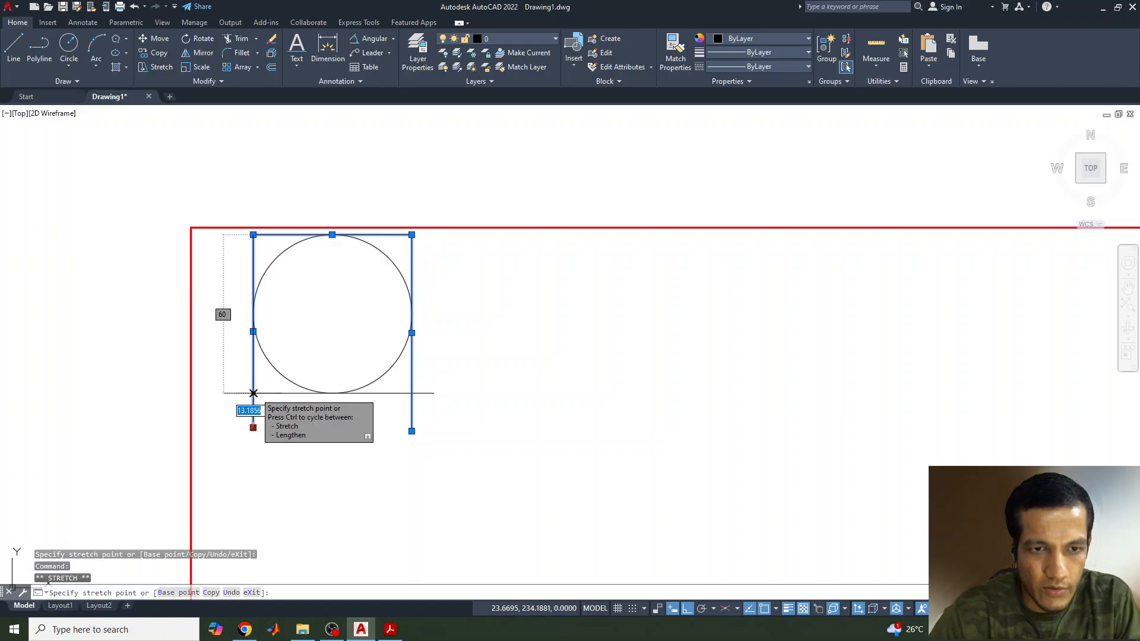
{"action": "left_click", "coordinate": [253, 393]}
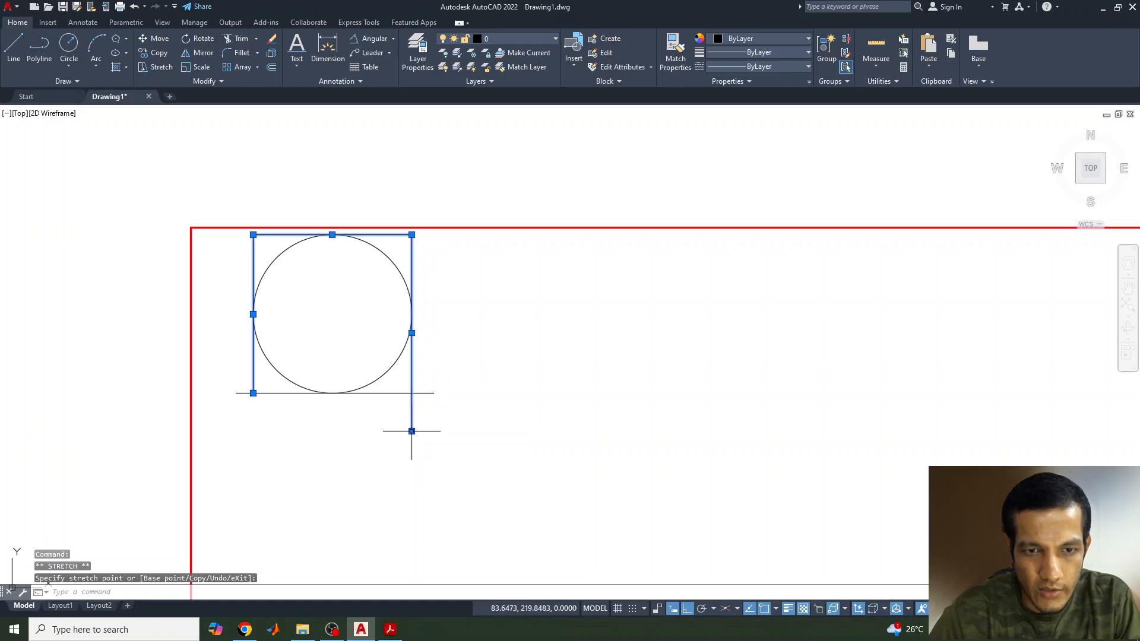
{"action": "left_click", "coordinate": [414, 394]}
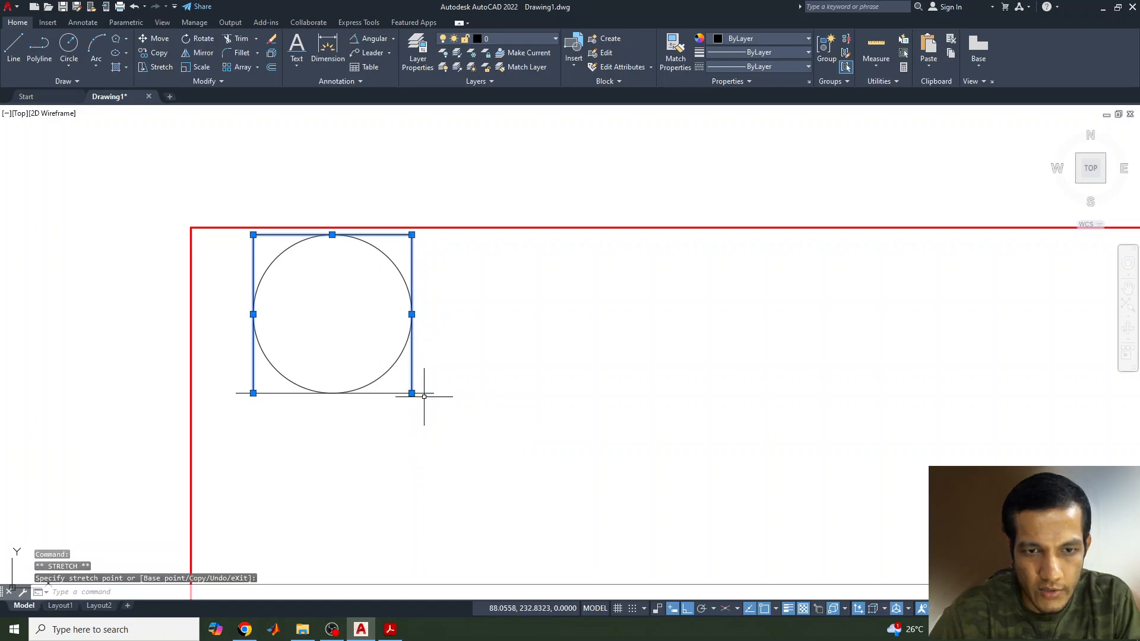
Shorten both ends of the bottom horizontal line to the lower ends of the two vertical lines.
{"action": "left_click", "coordinate": [433, 393]}
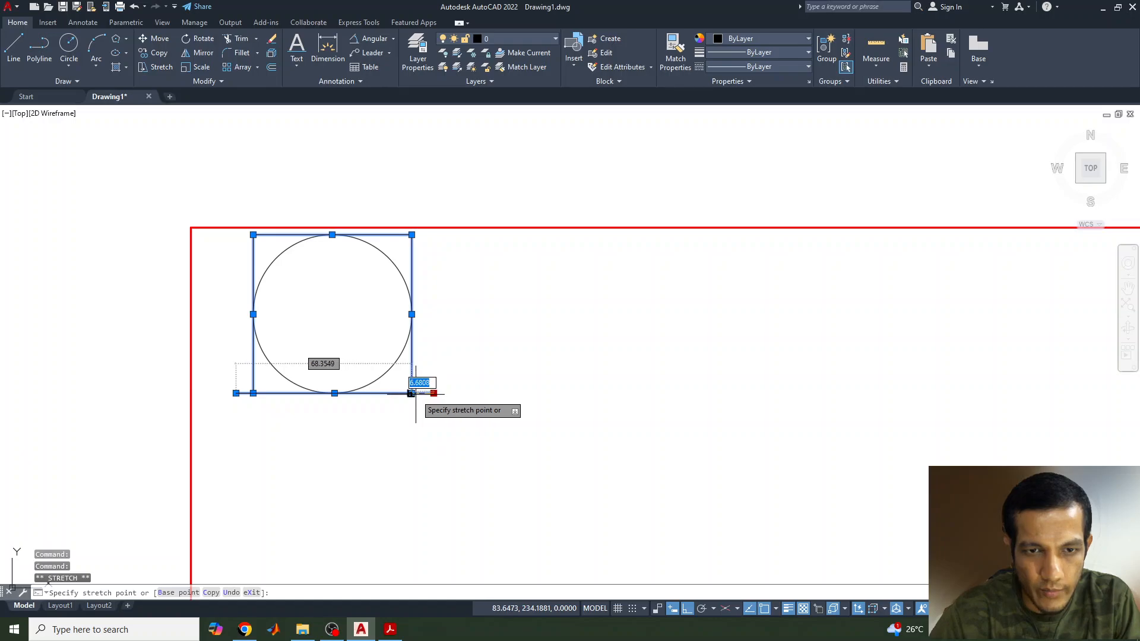
{"action": "left_click", "coordinate": [413, 393]}
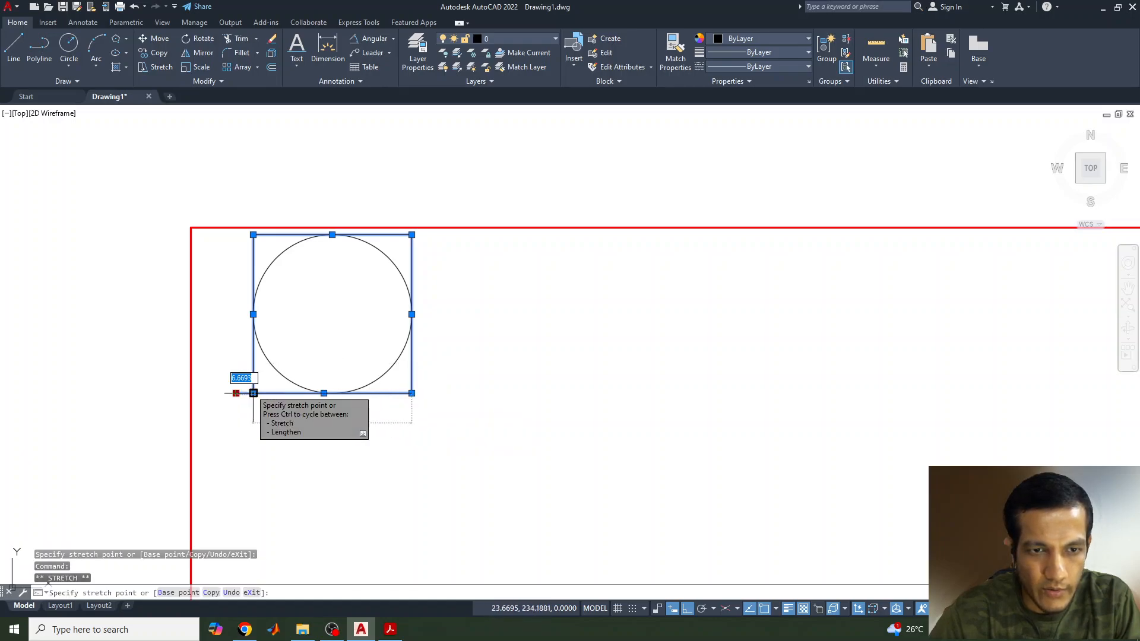
{"action": "key", "text": "Escape"}
{"action": "key", "text": "Escape"}
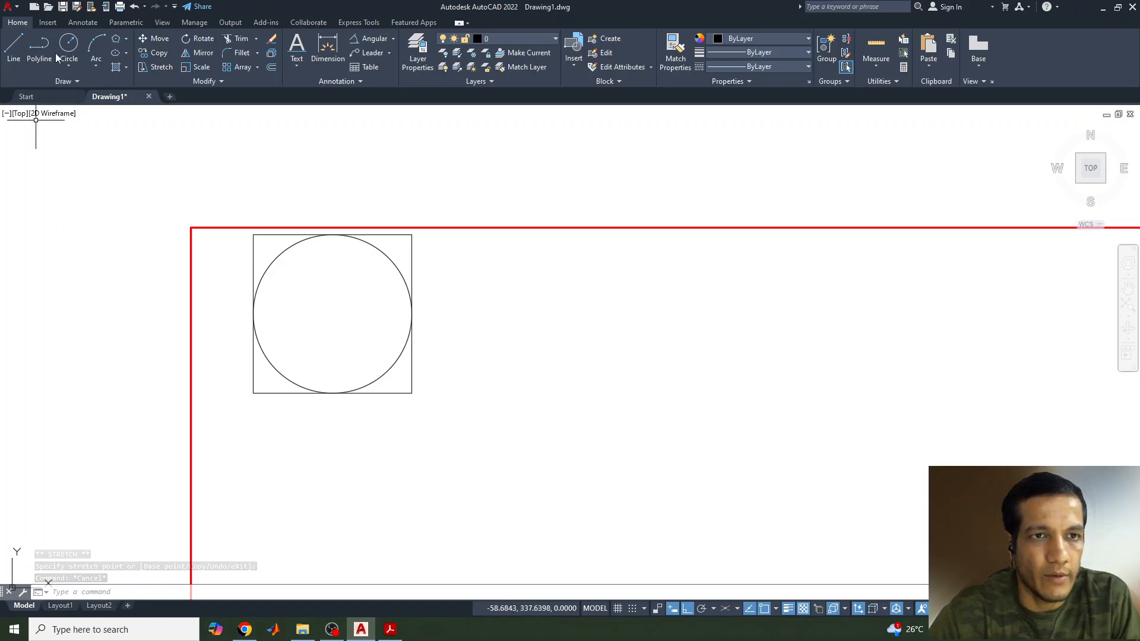
Add linear dimensions to the square's left and bottom sides, placed outside the square.
{"action": "left_click", "coordinate": [393, 39]}
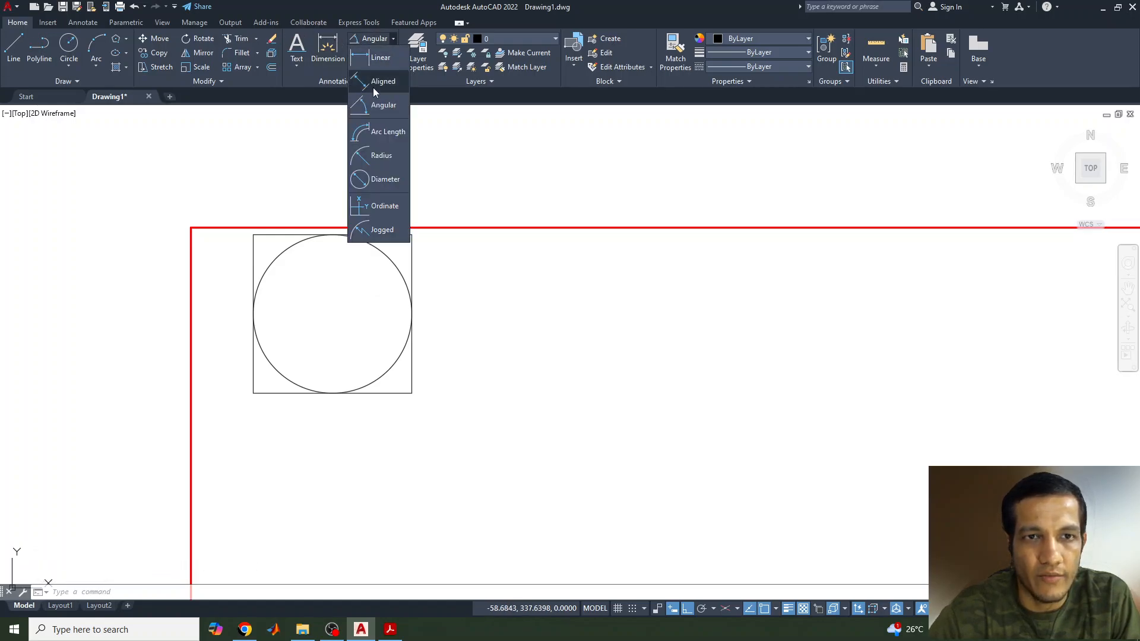
{"action": "left_click", "coordinate": [375, 80]}
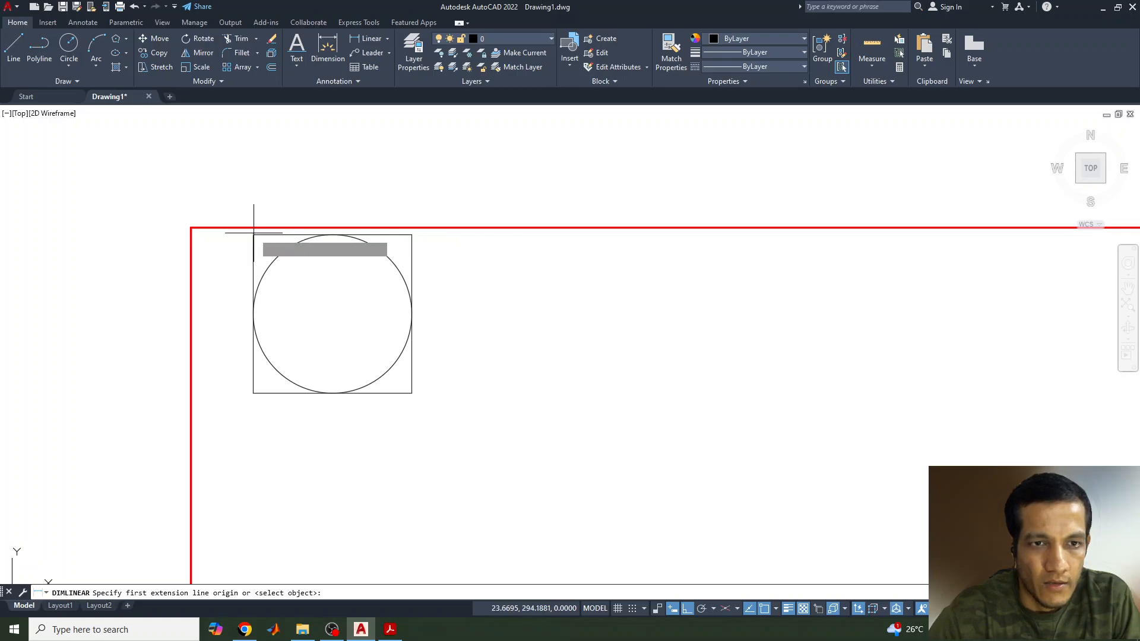
{"action": "left_click", "coordinate": [253, 393]}
{"action": "left_click", "coordinate": [253, 235]}
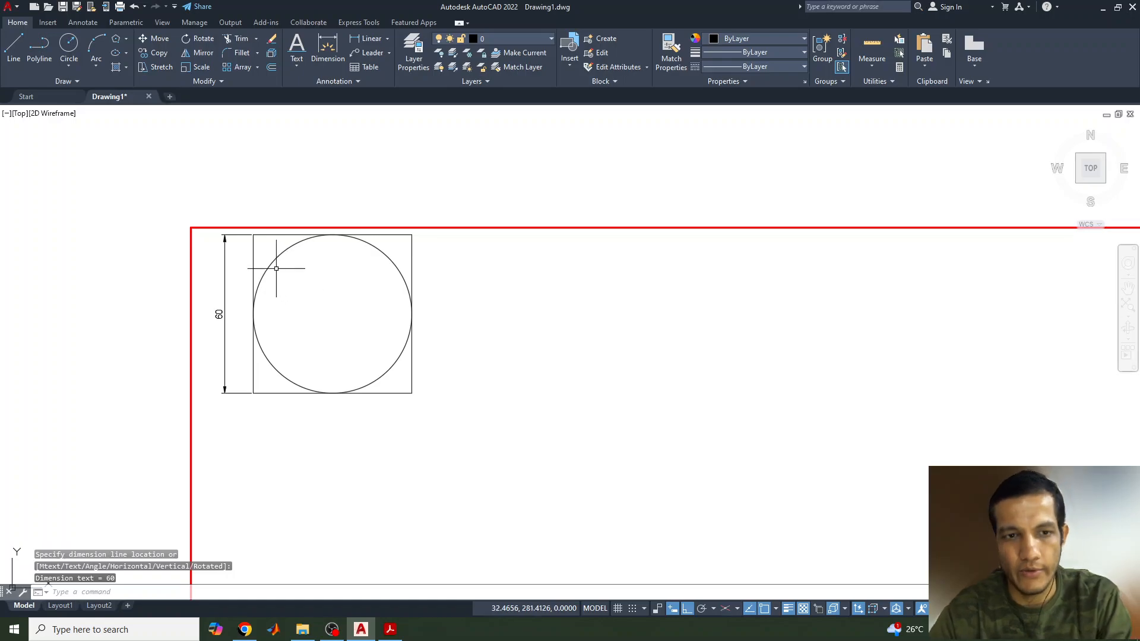
{"action": "key", "text": "Return"}
{"action": "left_click", "coordinate": [253, 393]}
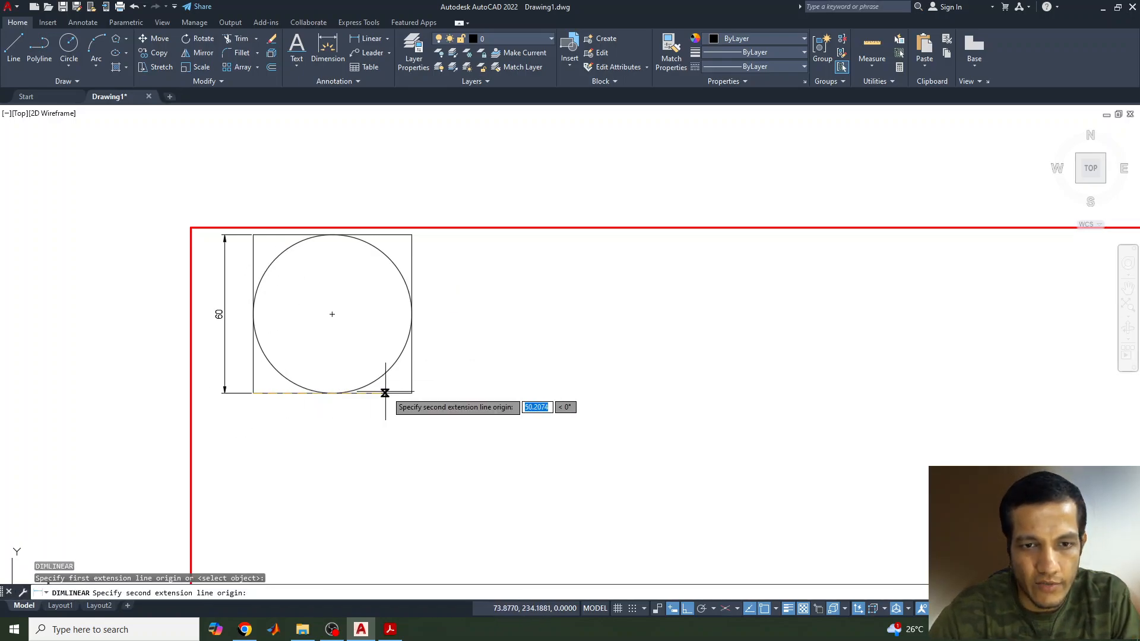
{"action": "left_click", "coordinate": [412, 393]}
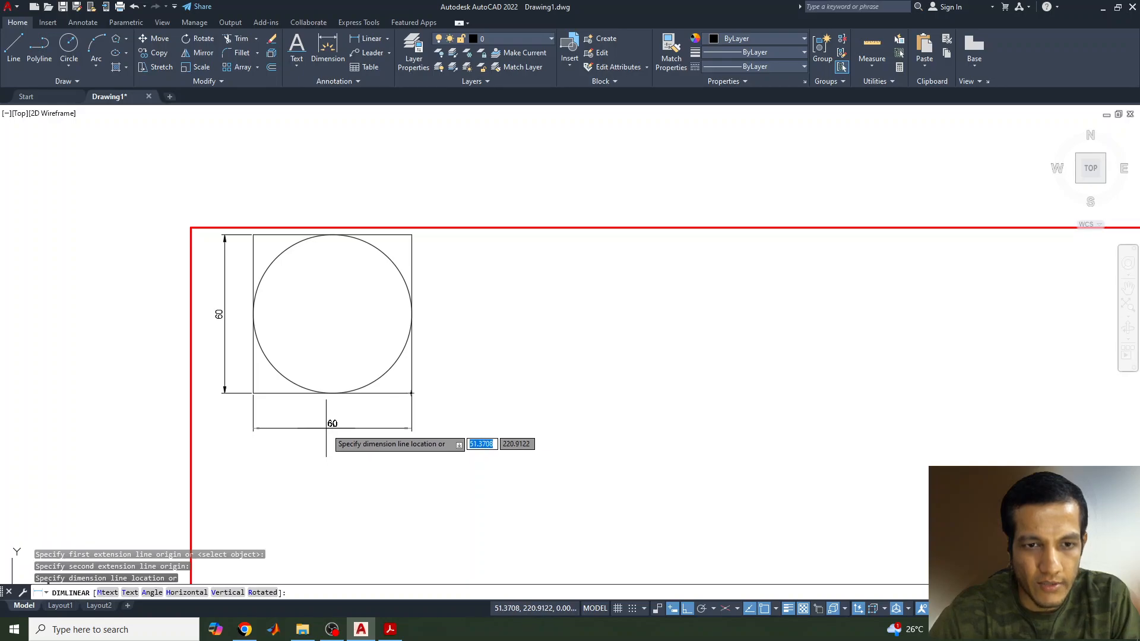
{"action": "left_click", "coordinate": [326, 428]}
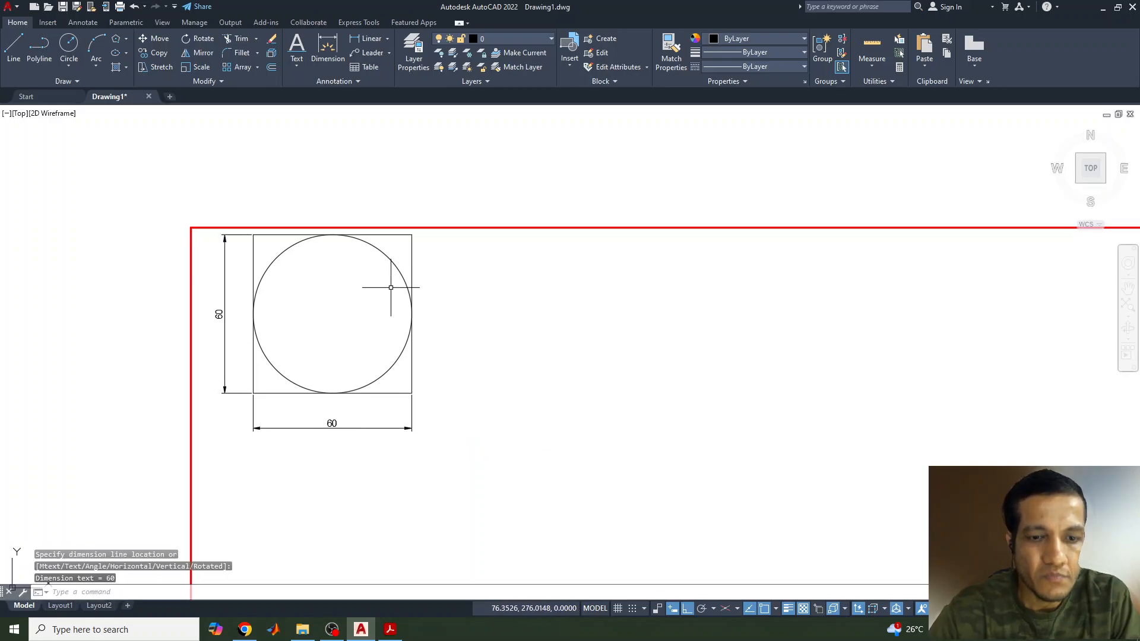
After checking the reference PDF, draw the circle's vertical diameter from the square's top side to its bottom side.
{"action": "left_click", "coordinate": [399, 633]}
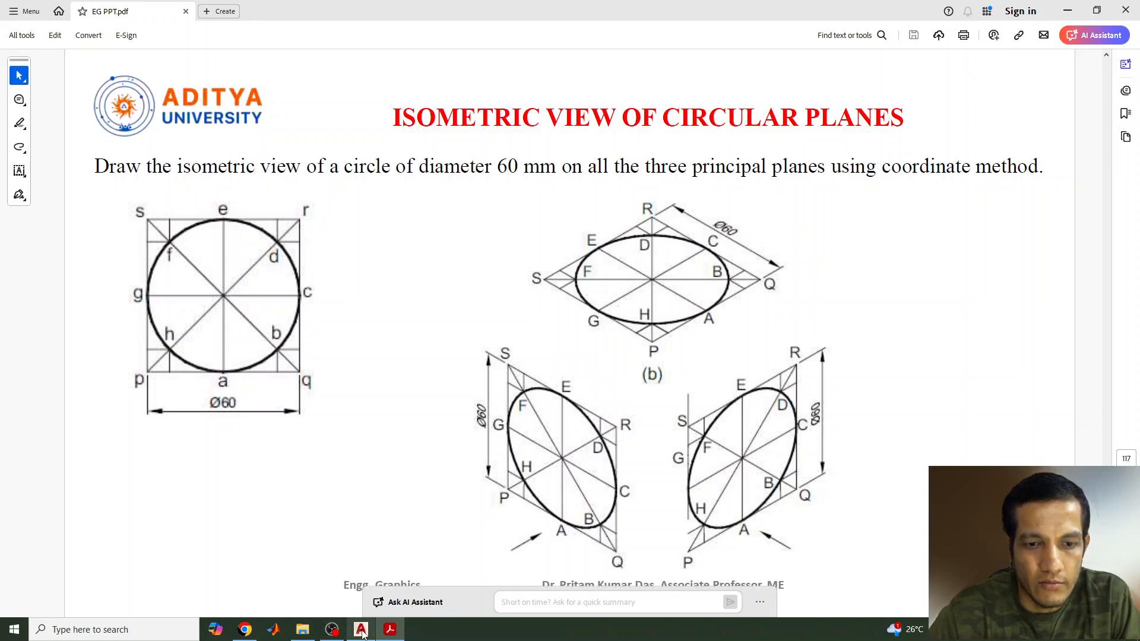
{"action": "mouse_move", "coordinate": [362, 632]}
{"action": "left_click", "coordinate": [364, 552]}
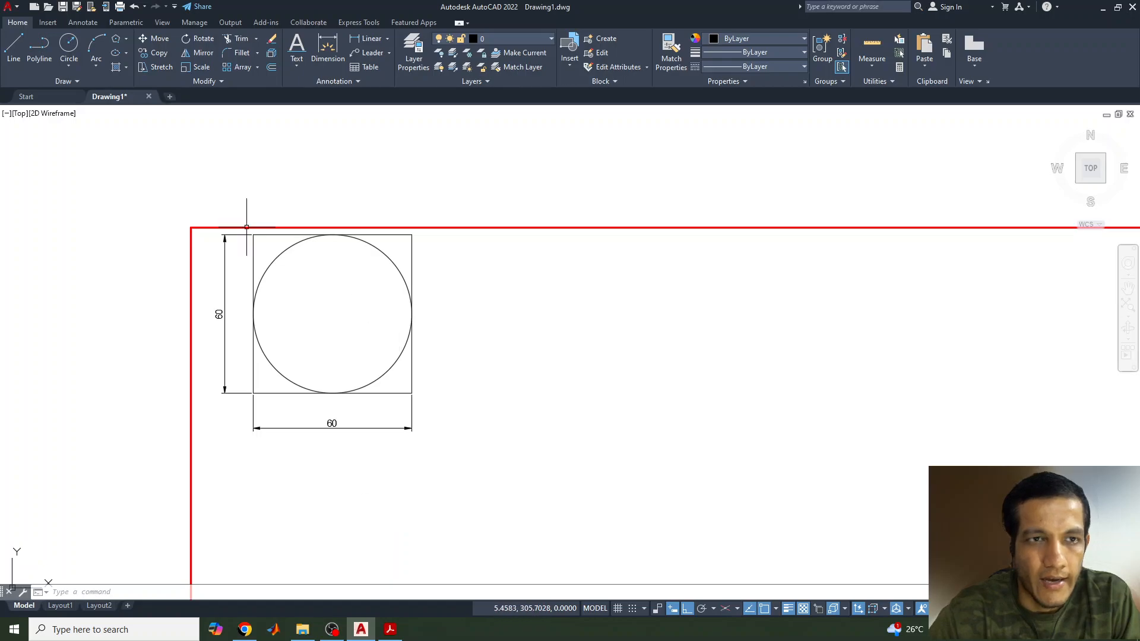
{"action": "left_click", "coordinate": [13, 48]}
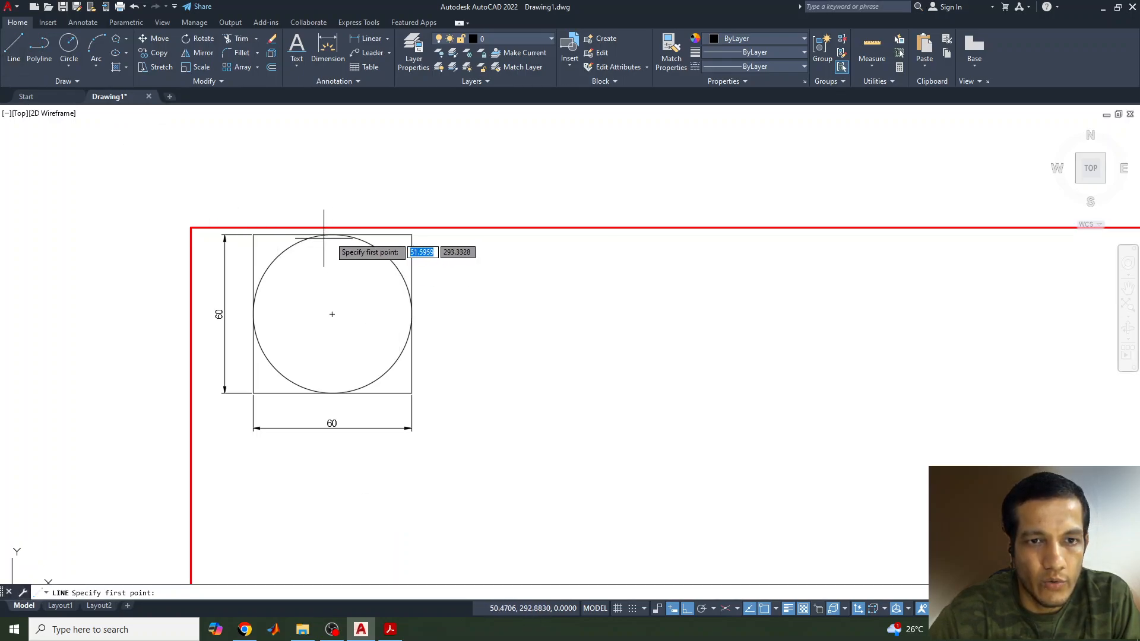
{"action": "left_click", "coordinate": [332, 393]}
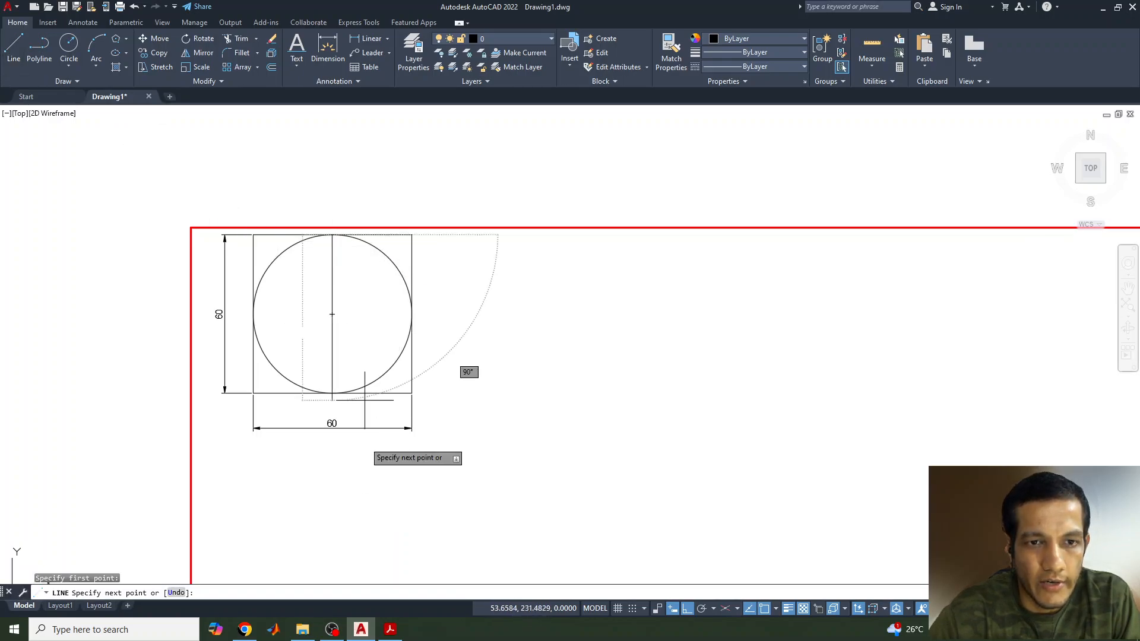
{"action": "left_click", "coordinate": [332, 393]}
{"action": "key", "text": "Return"}
Draw a horizontal line across the circle near its centre, from the square's left side to its right side.
{"action": "key", "text": "Return"}
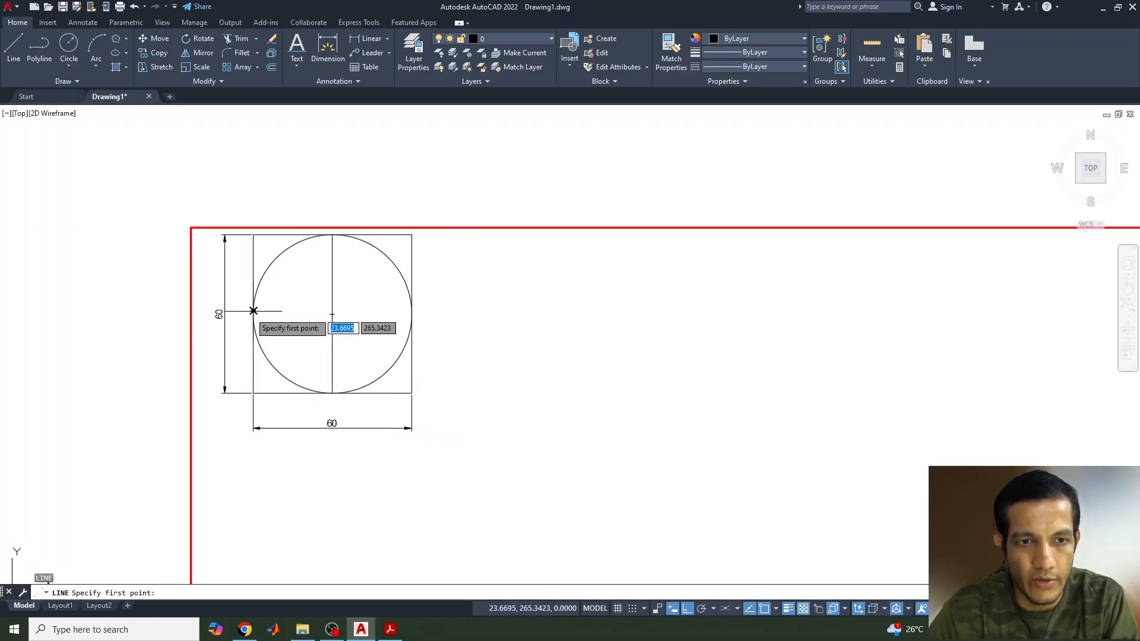
{"action": "left_click", "coordinate": [253, 311]}
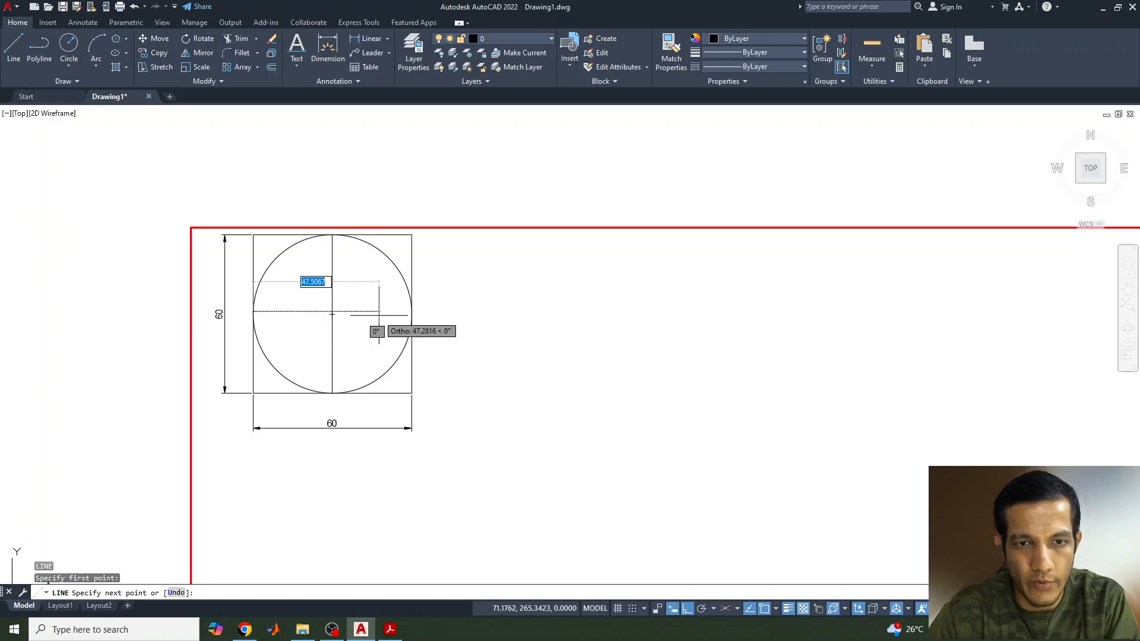
{"action": "left_click", "coordinate": [411, 310]}
{"action": "key", "text": "Return"}
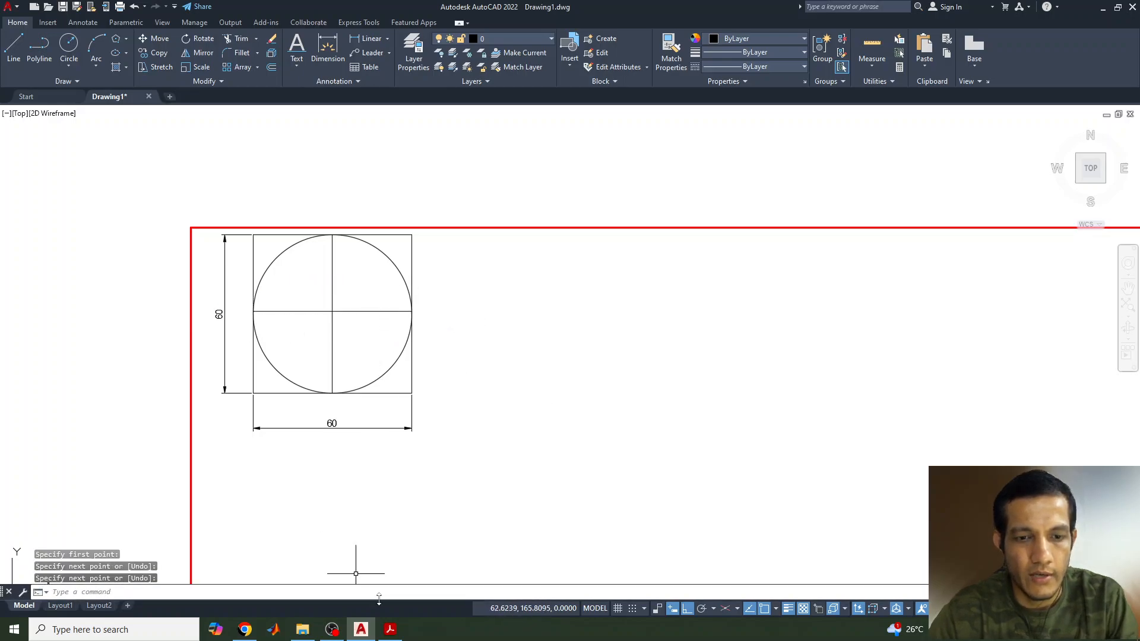
{"action": "left_click", "coordinate": [390, 629]}
{"action": "left_click", "coordinate": [361, 629]}
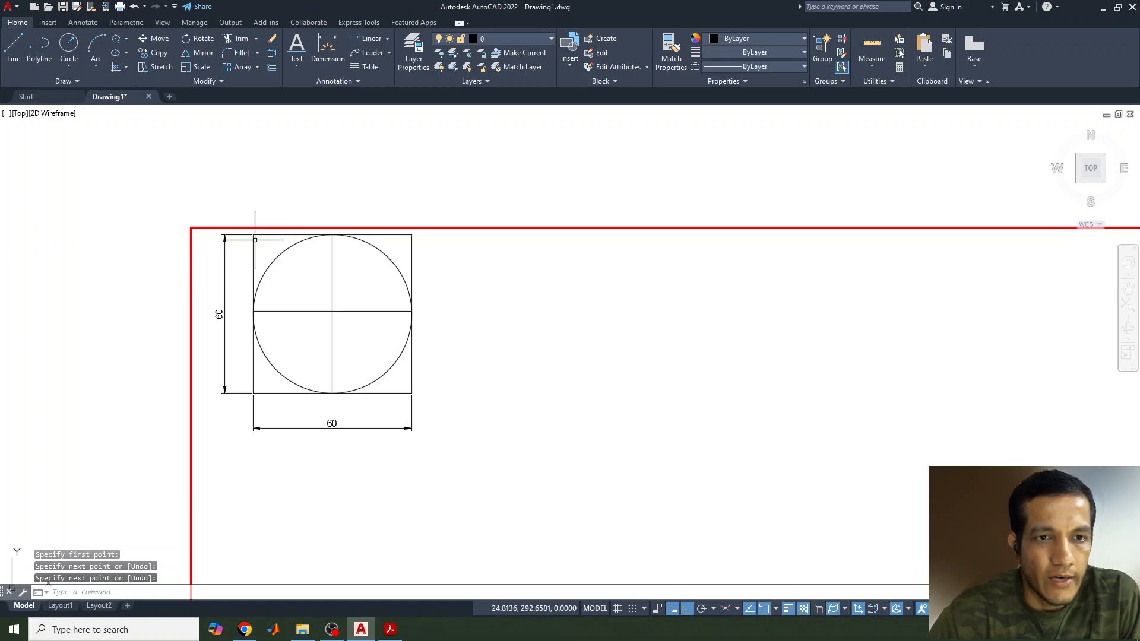
{"action": "middle_click_drag", "start_coordinate": [511, 398], "coordinate": [358, 344]}
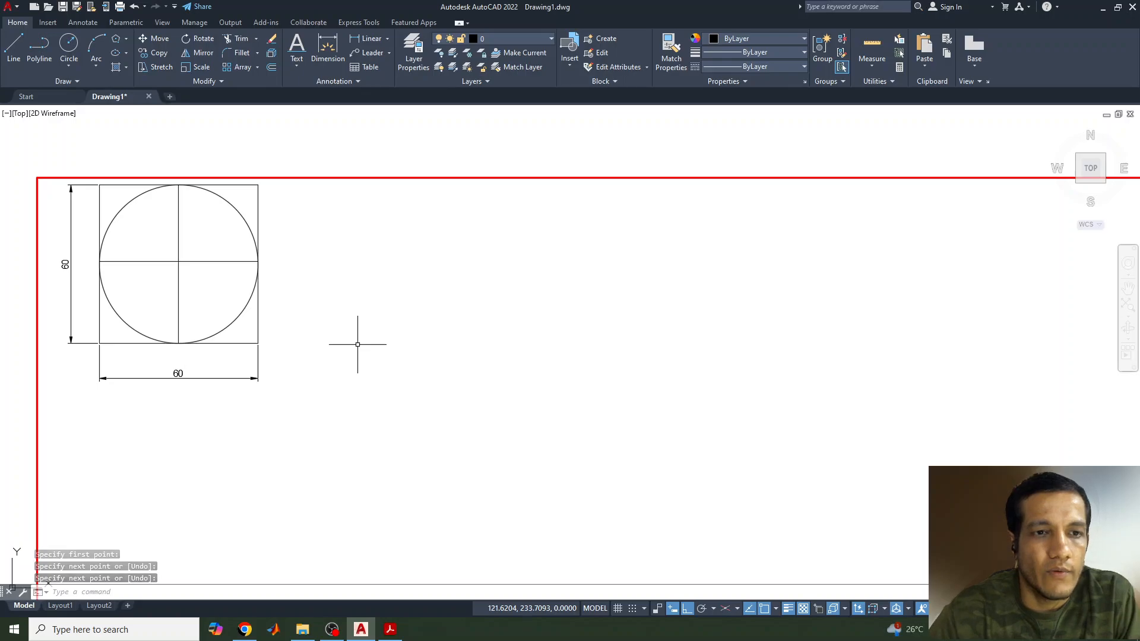
{"action": "left_click", "coordinate": [14, 47]}
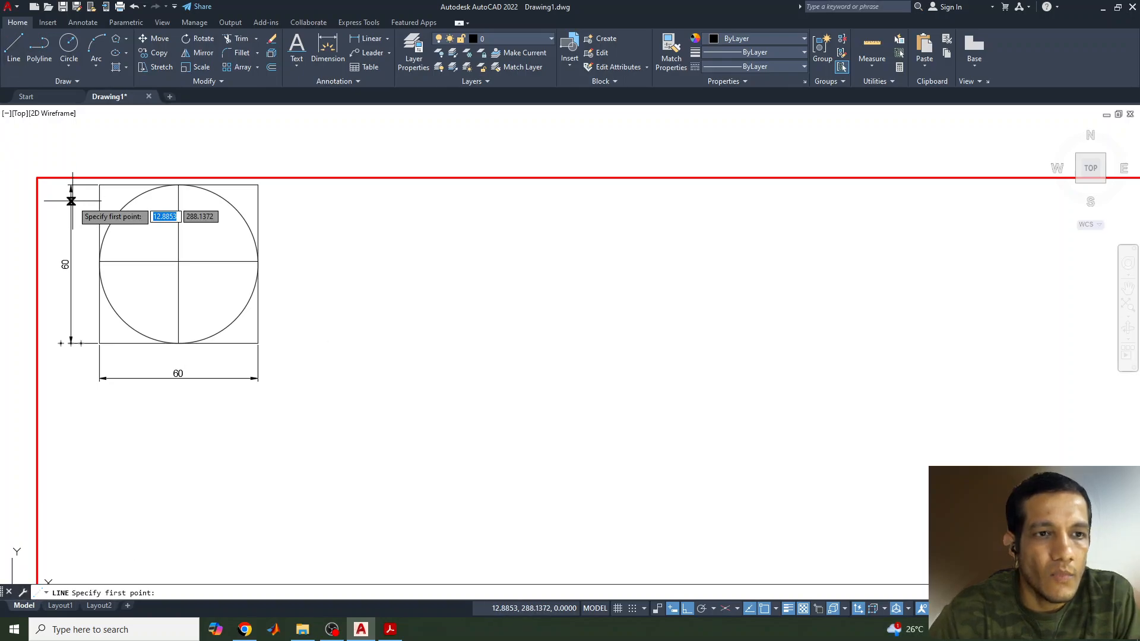
{"action": "key", "text": "Escape"}
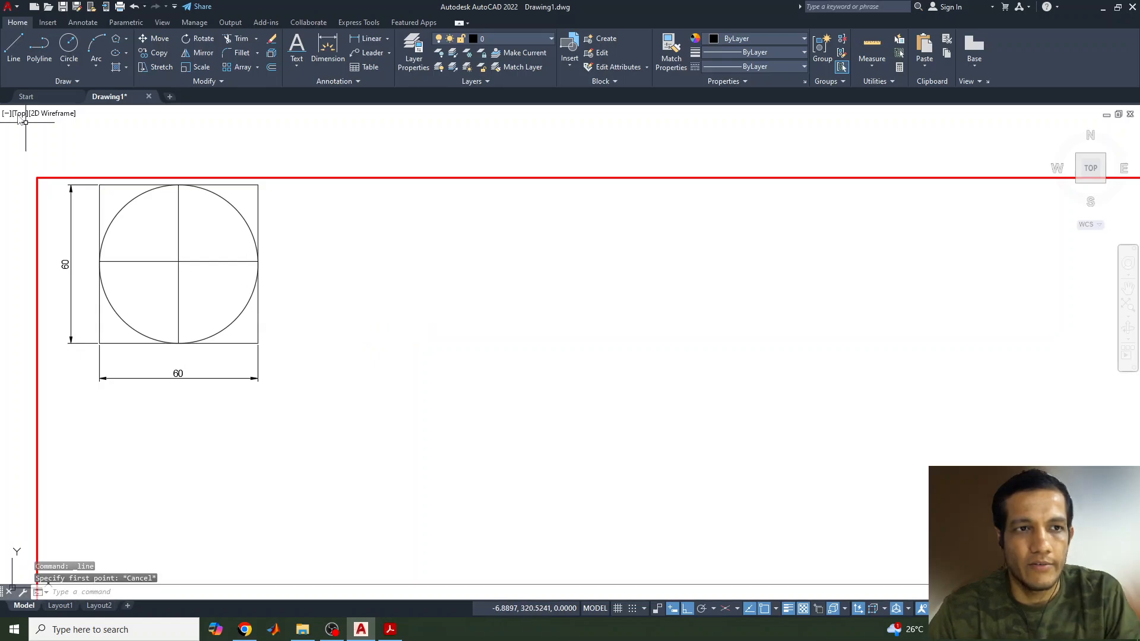
Turn on isometric drafting for the drawing.
{"action": "scroll", "coordinate": [408, 375], "scroll_direction": "down", "scroll_amount": 2}
{"action": "mouse_move", "coordinate": [473, 408]}
{"action": "middle_mouse_down"}
{"action": "mouse_move", "coordinate": [394, 293]}
{"action": "mouse_move", "coordinate": [420, 323]}
{"action": "middle_mouse_up"}
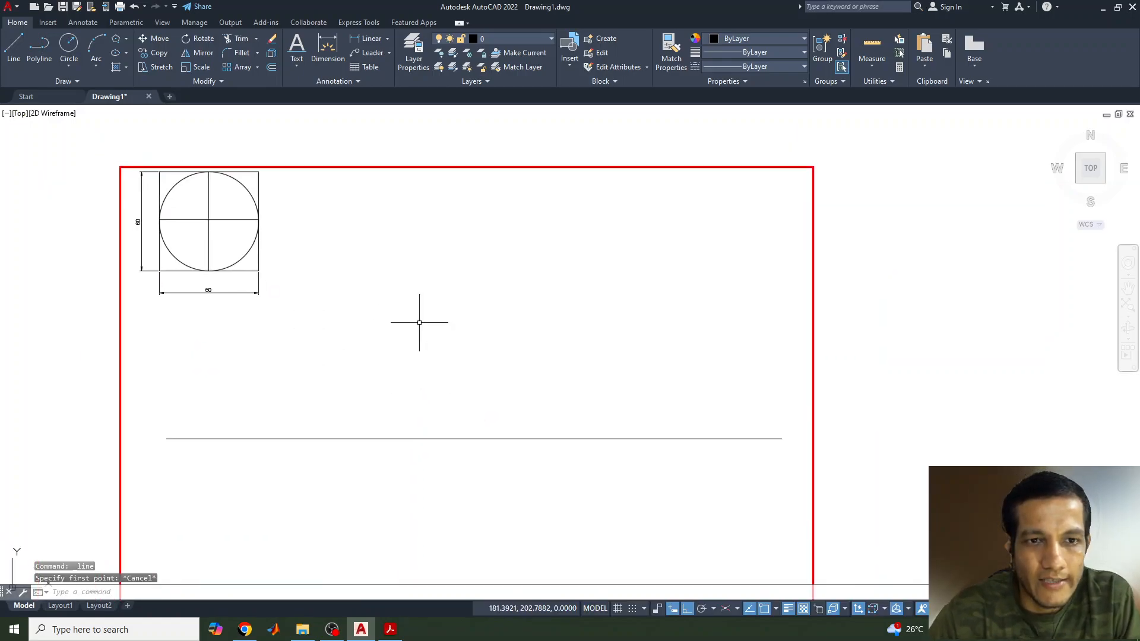
{"action": "left_click", "coordinate": [725, 608]}
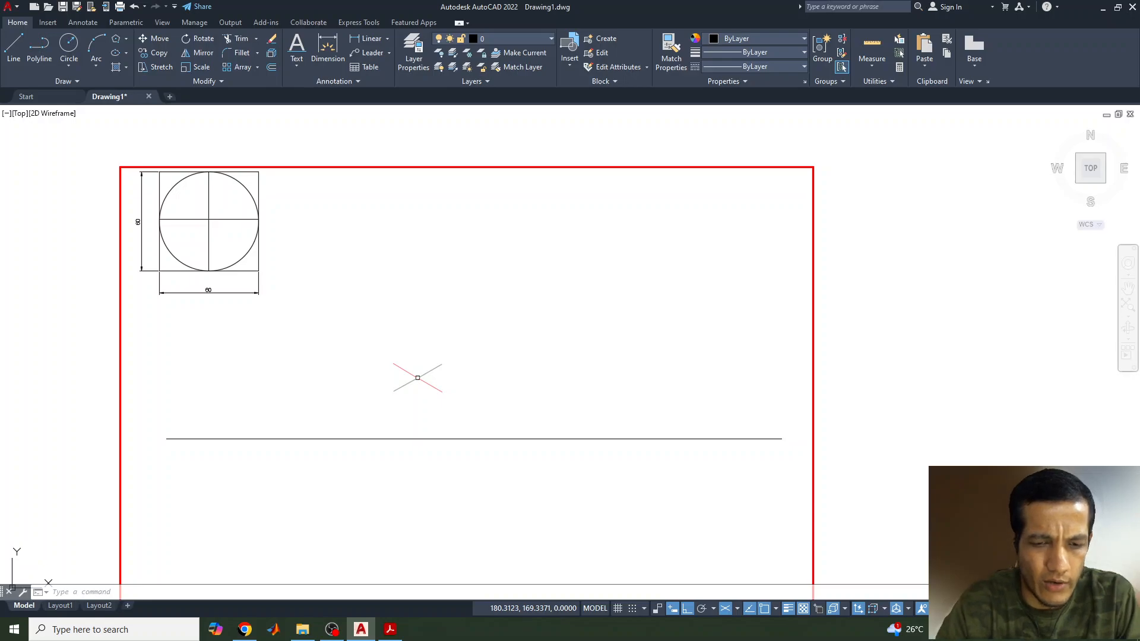
Draw a closed isometric square with 60-unit sides along the 30° axes, standing with its lowest corner on the long horizontal line.
{"action": "left_click", "coordinate": [390, 620]}
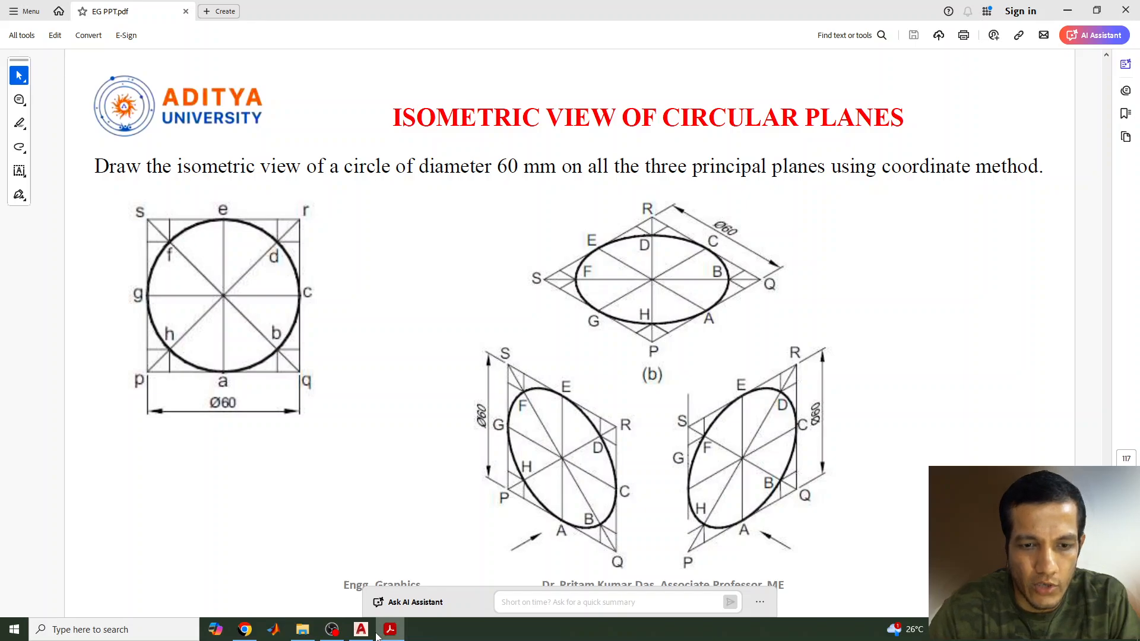
{"action": "left_click", "coordinate": [372, 634]}
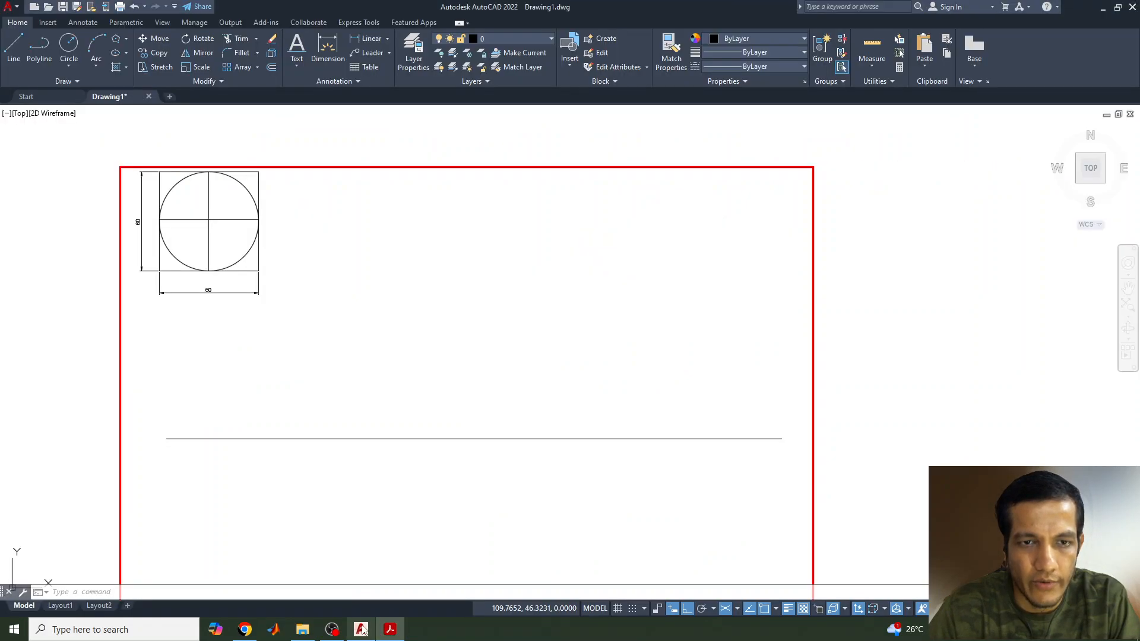
{"action": "left_click", "coordinate": [14, 42]}
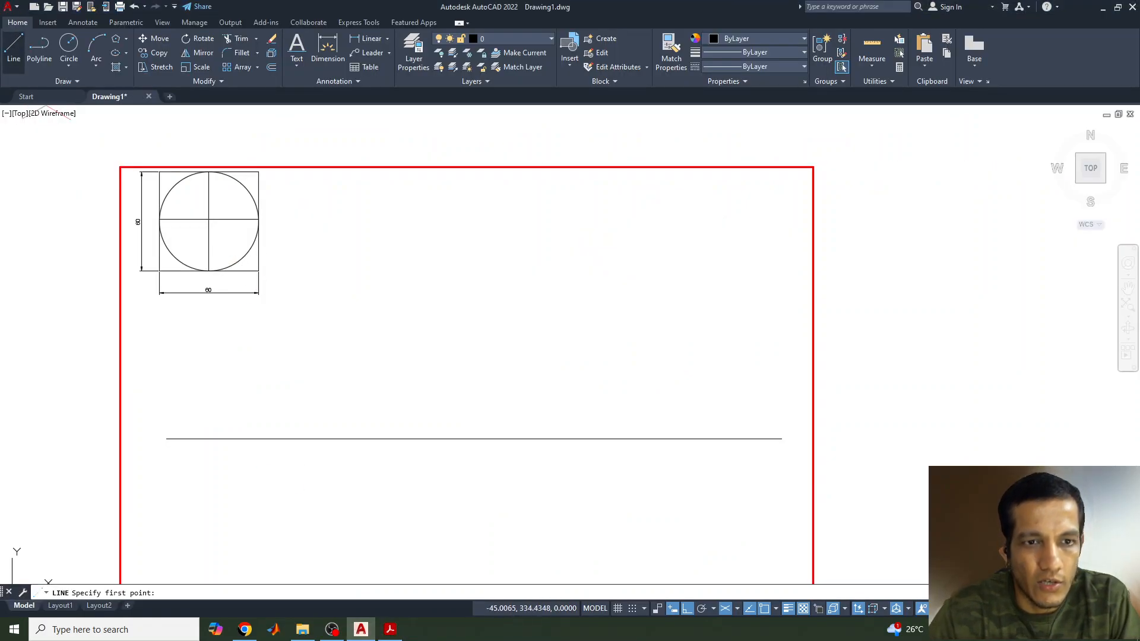
{"action": "left_click", "coordinate": [298, 439]}
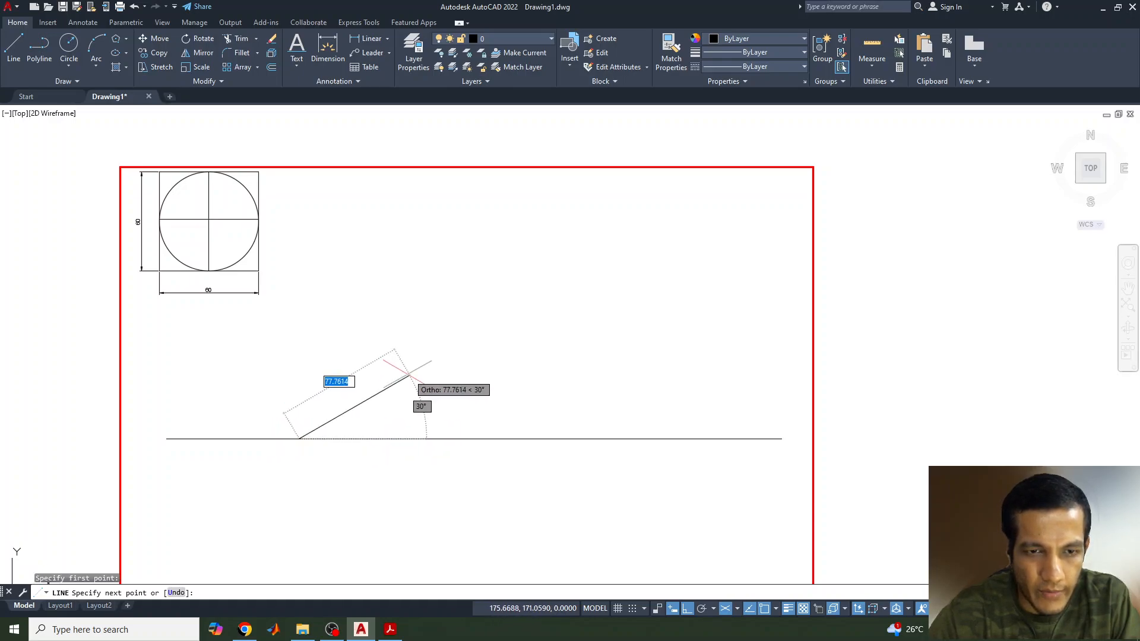
{"action": "type", "text": "60"}
{"action": "key", "text": "Return"}
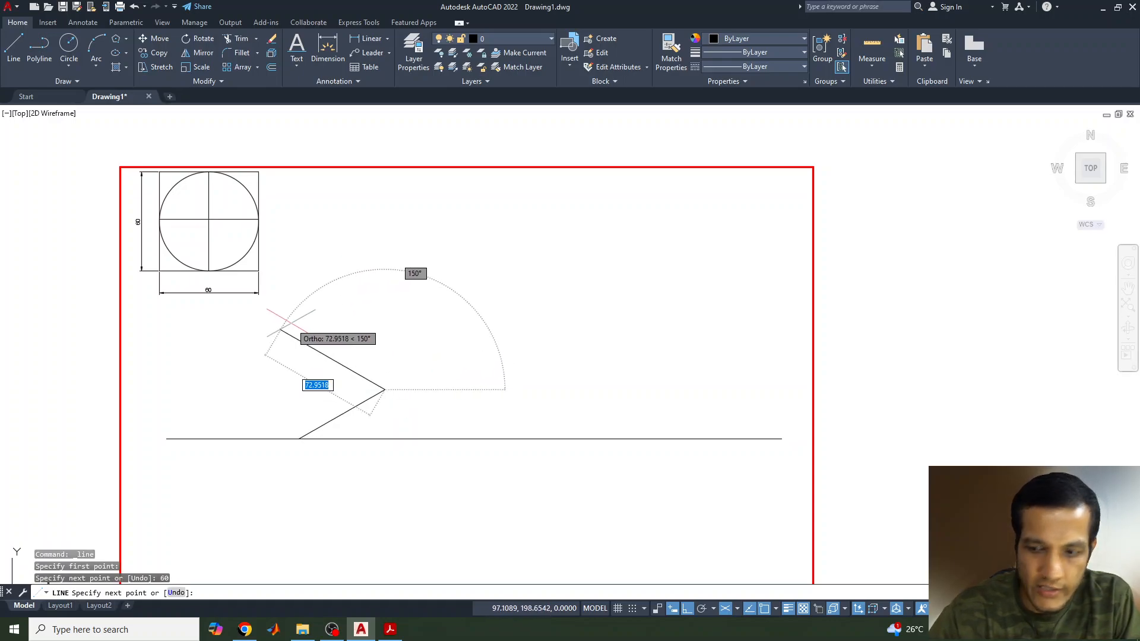
{"action": "type", "text": "60"}
{"action": "key", "text": "Return"}
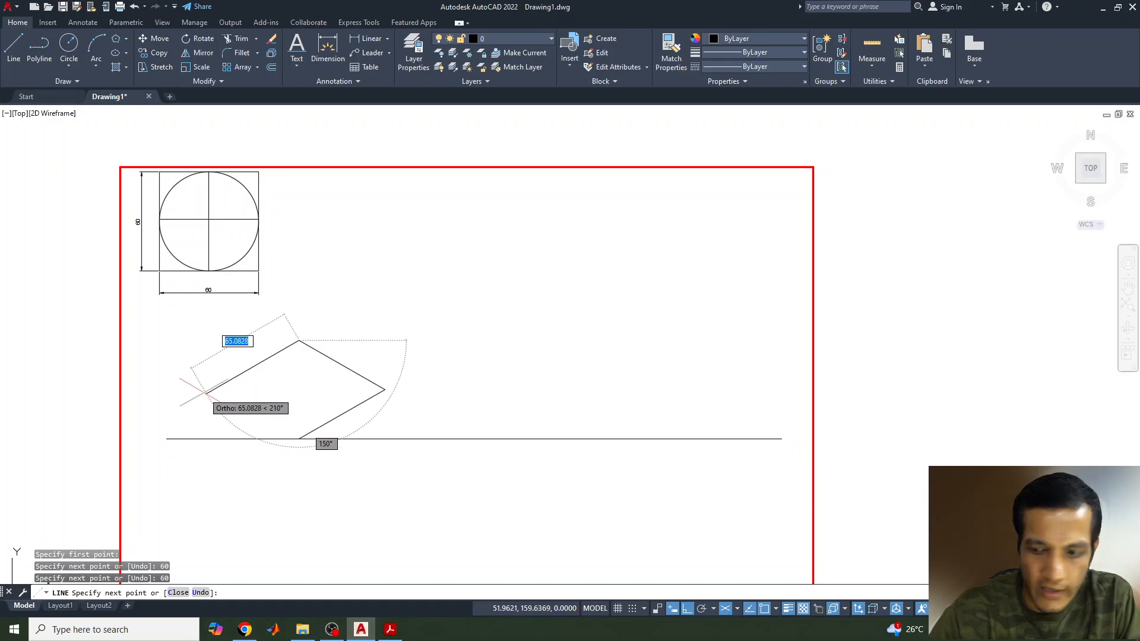
{"action": "key", "text": "Return"}
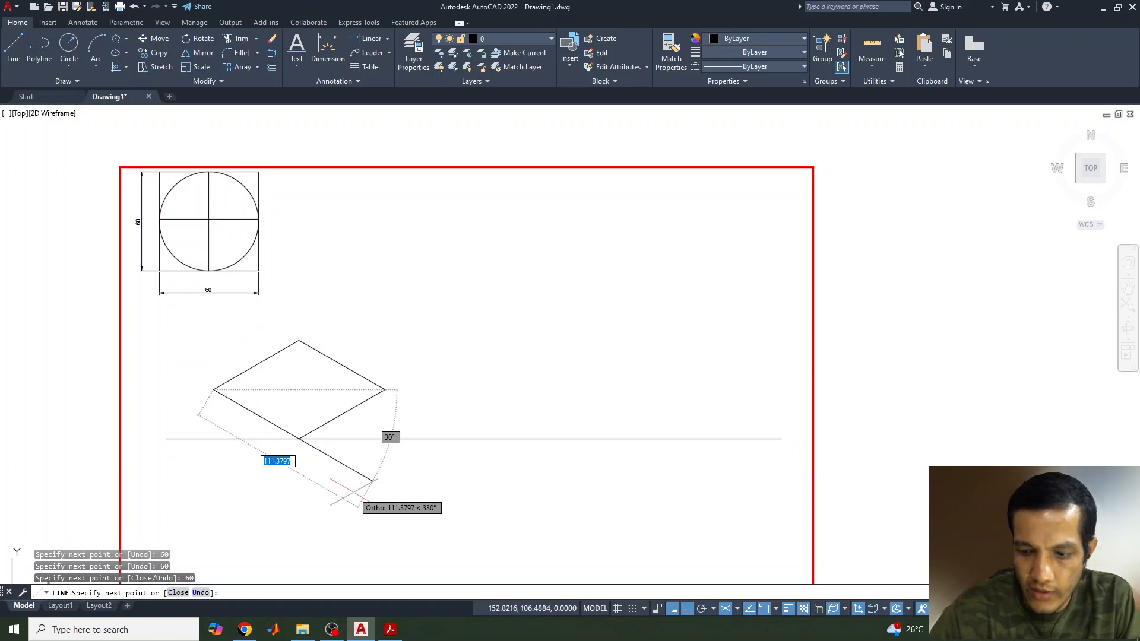
{"action": "key", "text": "Return"}
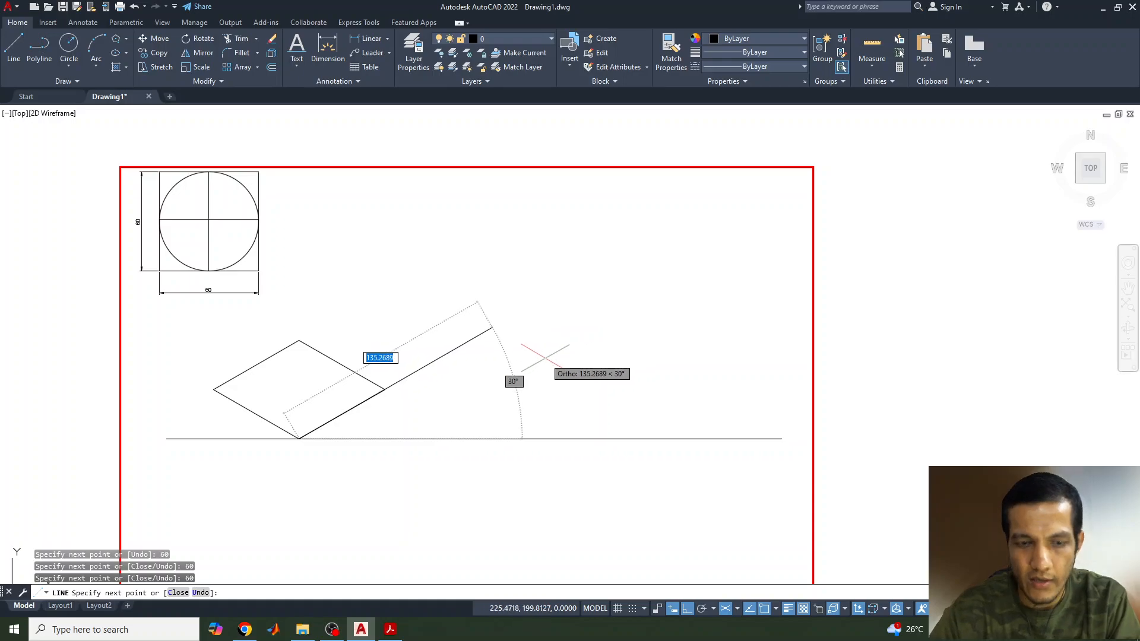
{"action": "key", "text": "Return"}
Draw the rhombus's vertical diagonal from its lowest corner to its highest corner.
{"action": "scroll", "coordinate": [294, 286], "scroll_direction": "up", "scroll_amount": 2}
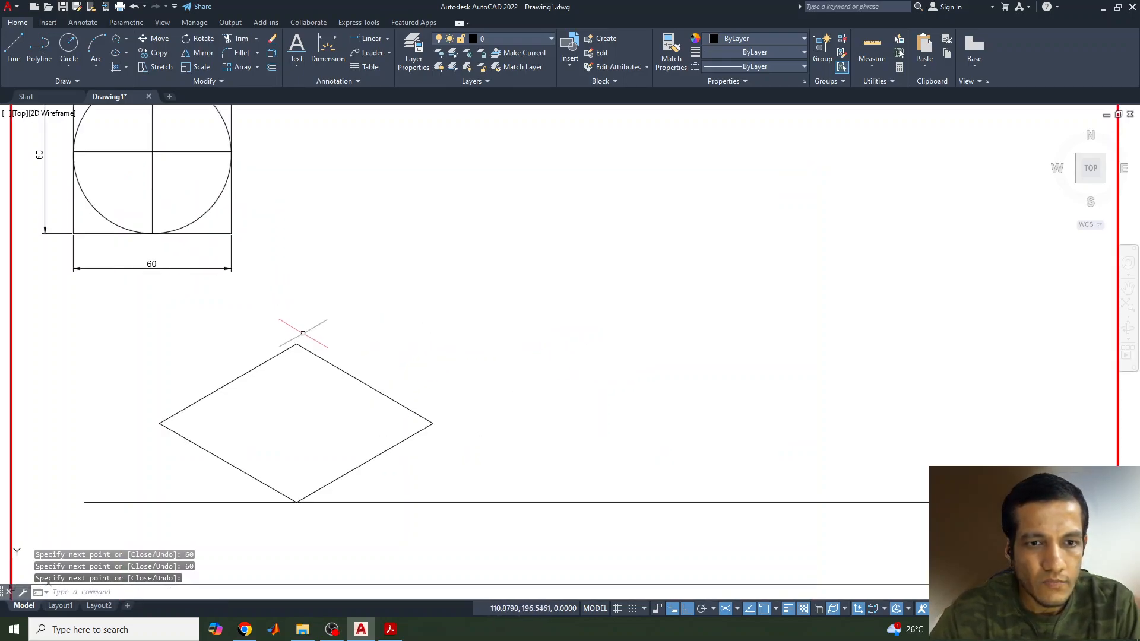
{"action": "mouse_move", "coordinate": [387, 318]}
{"action": "middle_mouse_down"}
{"action": "mouse_move", "coordinate": [466, 387]}
{"action": "mouse_move", "coordinate": [490, 388]}
{"action": "middle_mouse_up"}
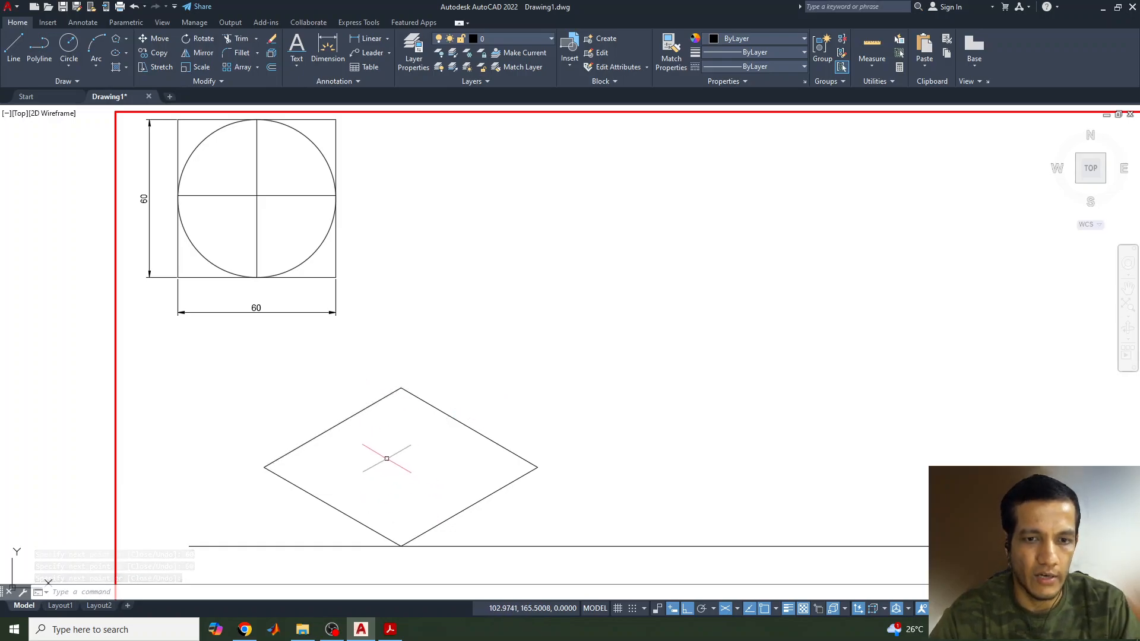
{"action": "left_click", "coordinate": [14, 46]}
{"action": "left_click", "coordinate": [402, 546]}
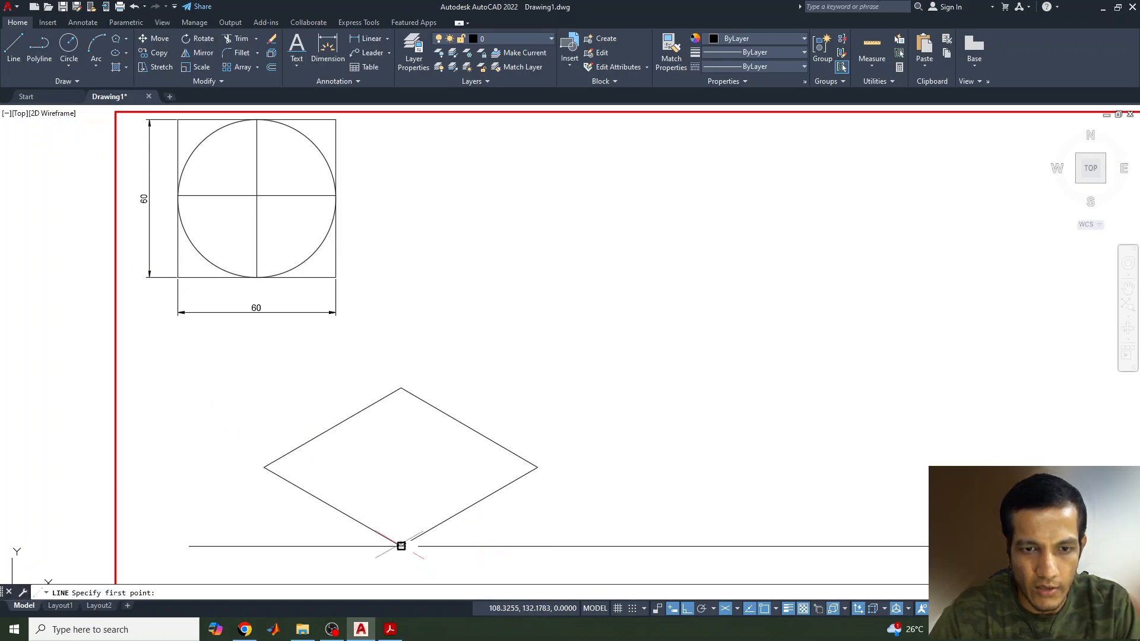
{"action": "left_click", "coordinate": [401, 387]}
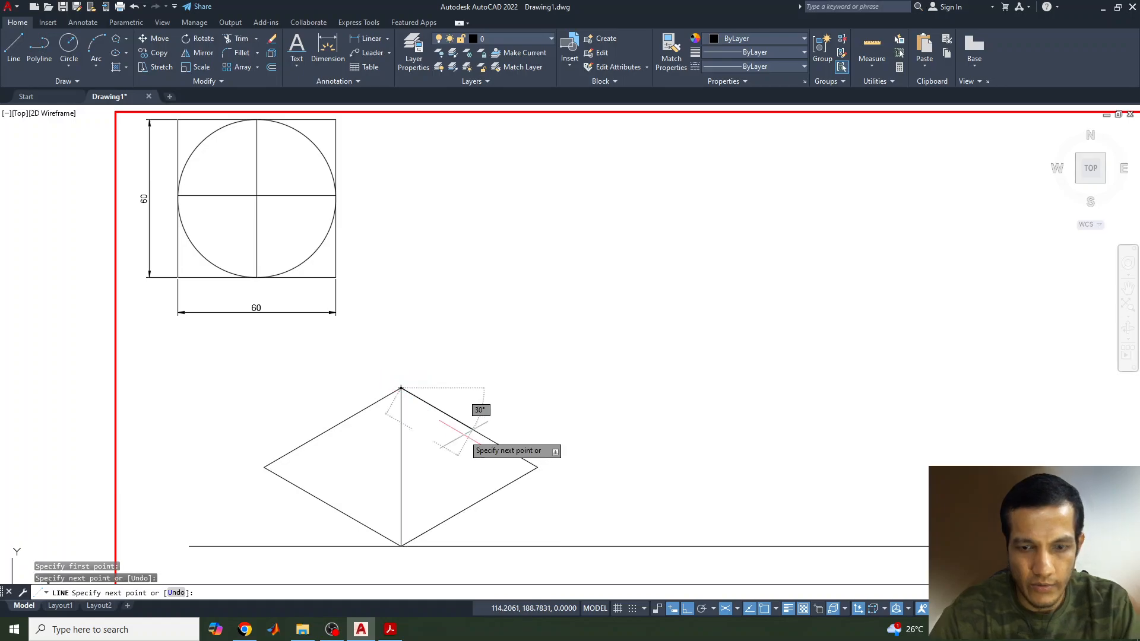
{"action": "key", "text": "Return"}
Draw the rhombus's horizontal diagonal between its two side corners.
{"action": "key", "text": "Return"}
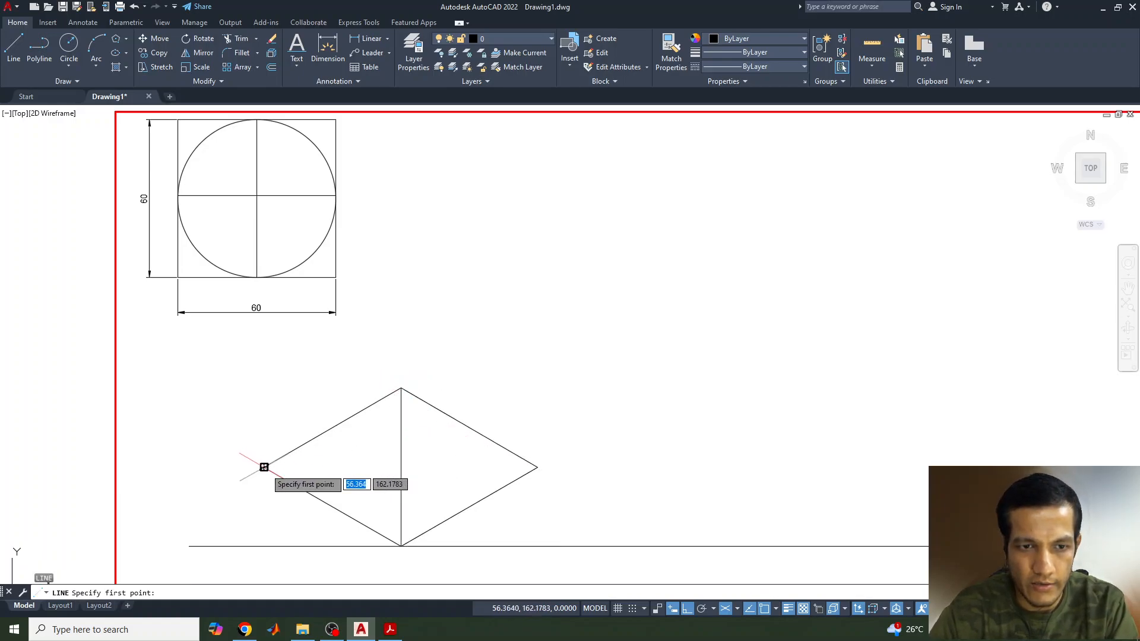
{"action": "left_click", "coordinate": [265, 467]}
{"action": "left_click", "coordinate": [537, 467]}
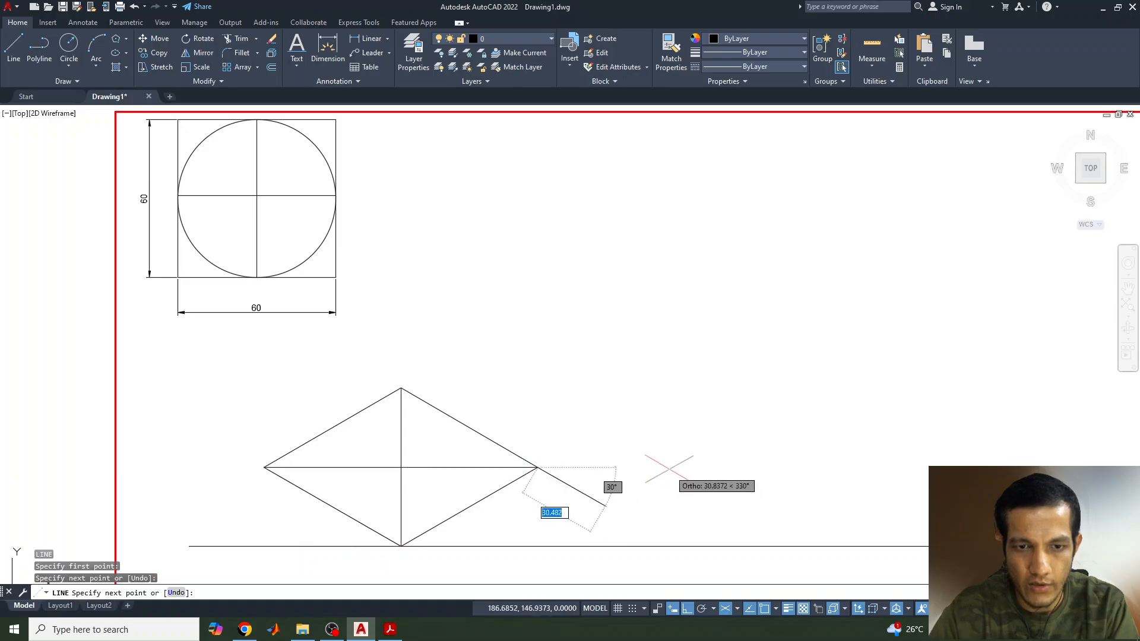
{"action": "key", "text": "Return"}
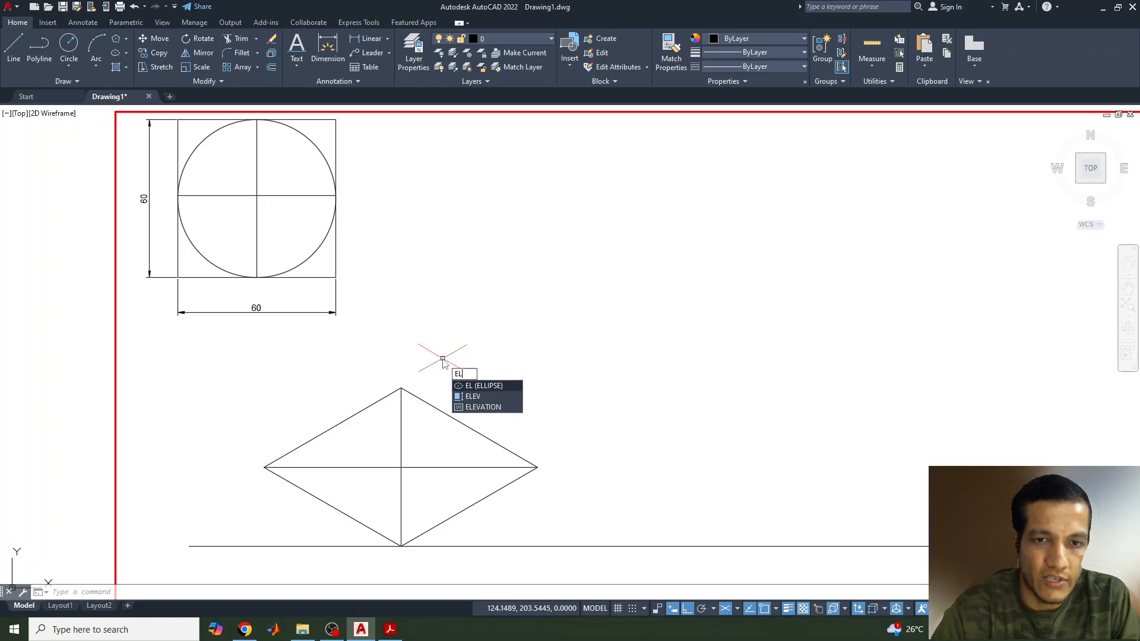
Draw an isocircle of radius 30 centred where the rhombus's two diagonals cross.
{"action": "key", "text": "Return"}
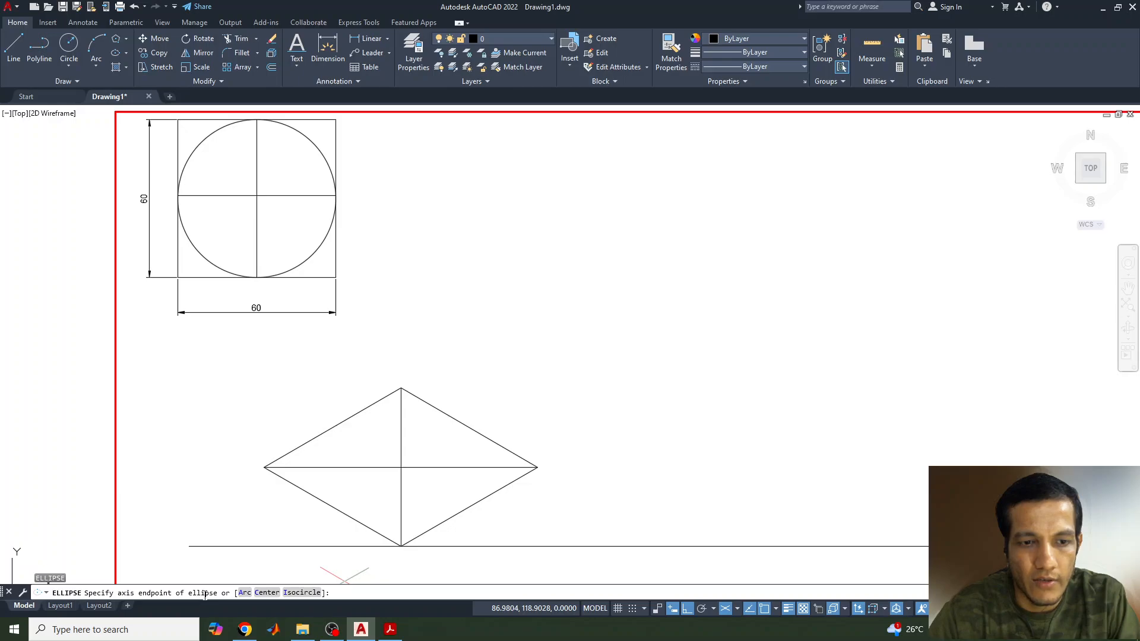
{"action": "left_click", "coordinate": [302, 593]}
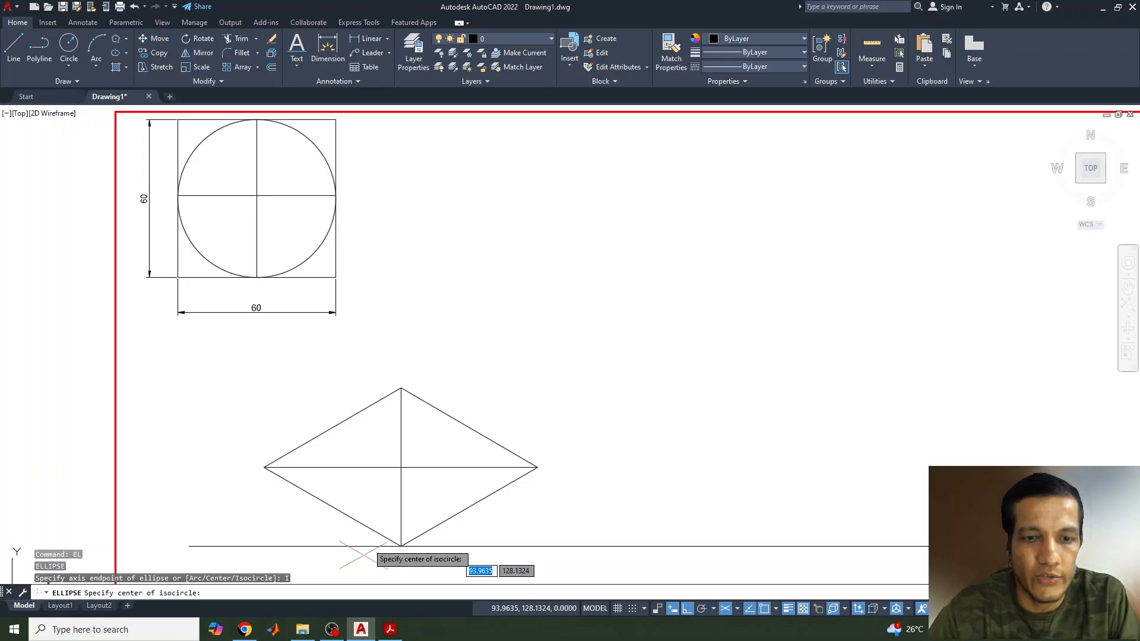
{"action": "left_click", "coordinate": [401, 467]}
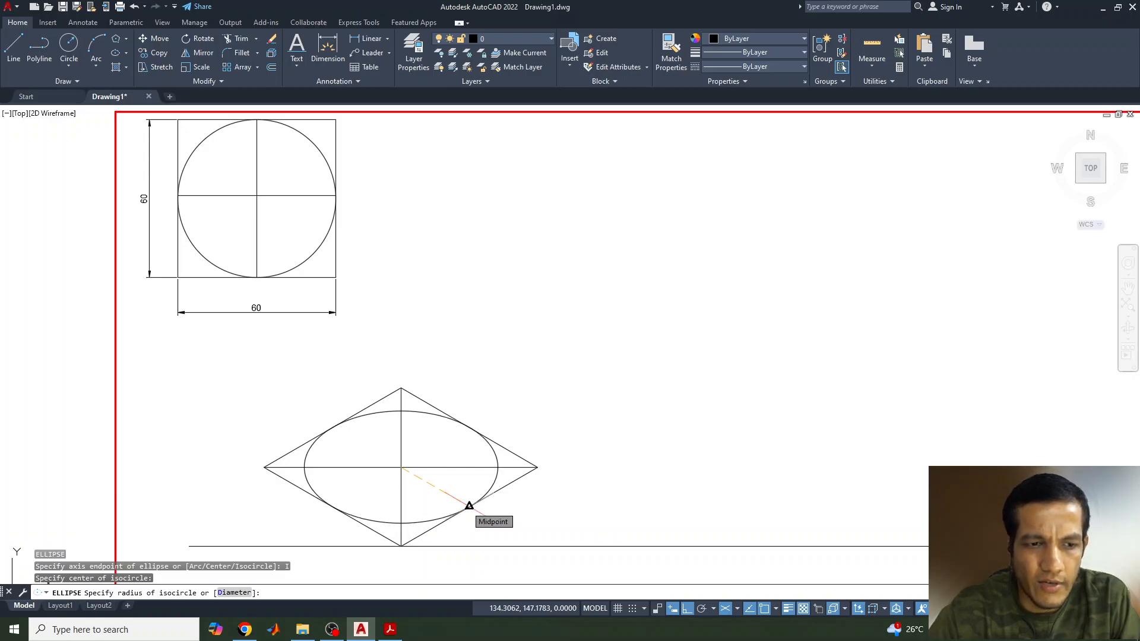
{"action": "key", "text": "Return"}
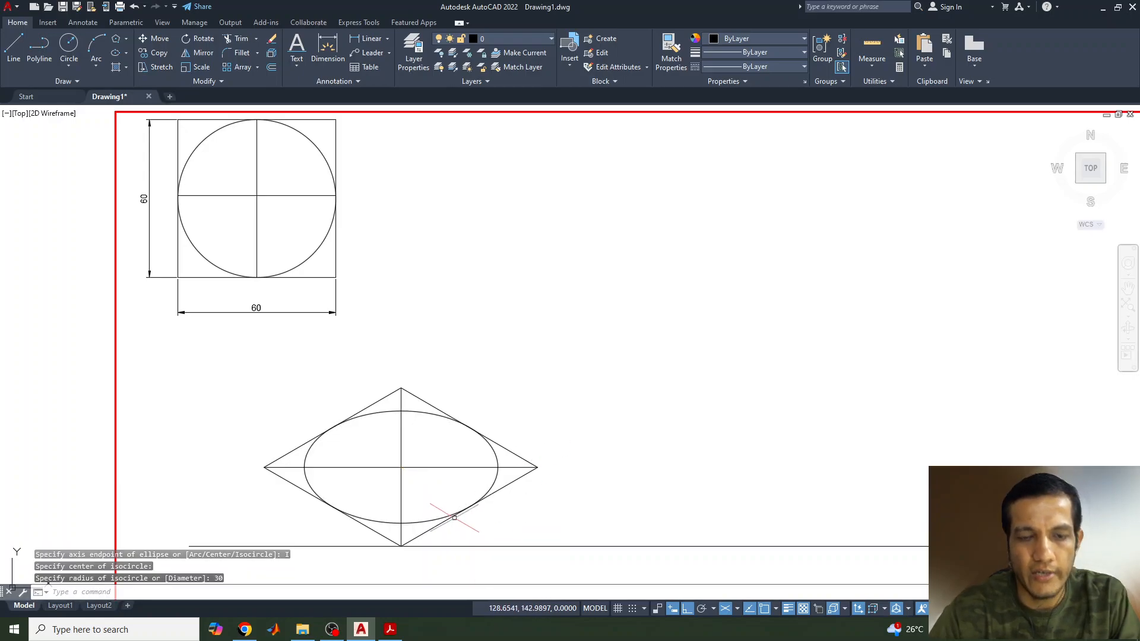
Switch to the right isoplane and draw a closed isometric square with 60-unit sides, its lowest corner on the long horizontal line right of the first rhombus.
{"action": "mouse_move", "coordinate": [538, 508]}
{"action": "middle_mouse_down"}
{"action": "mouse_move", "coordinate": [420, 448]}
{"action": "mouse_move", "coordinate": [455, 449]}
{"action": "mouse_move", "coordinate": [469, 480]}
{"action": "middle_mouse_up"}
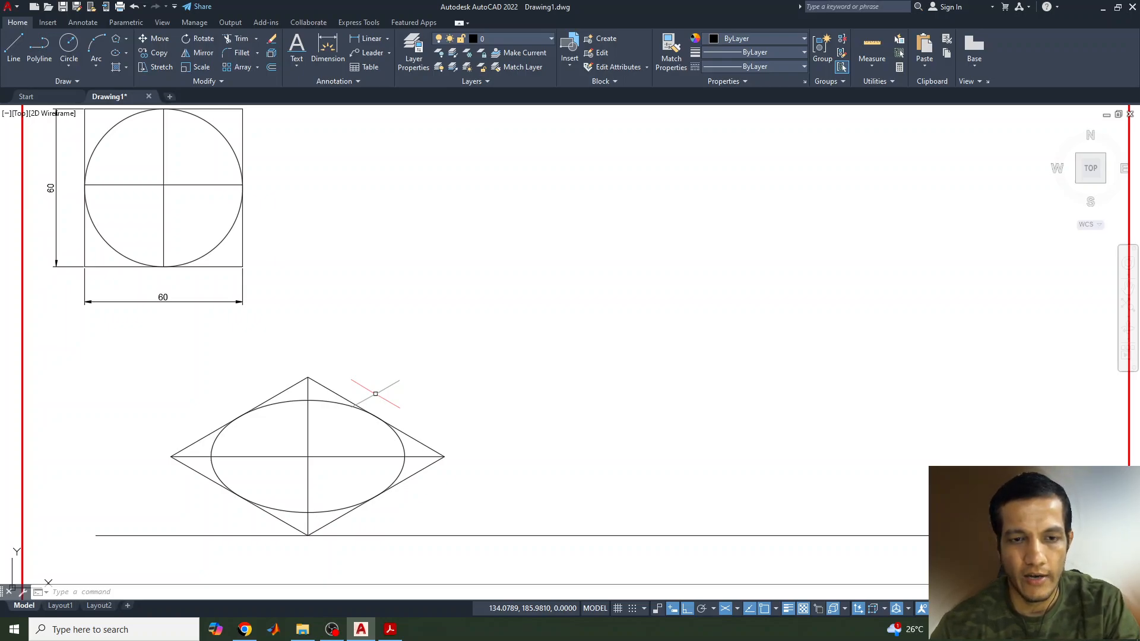
{"action": "key", "text": "F5"}
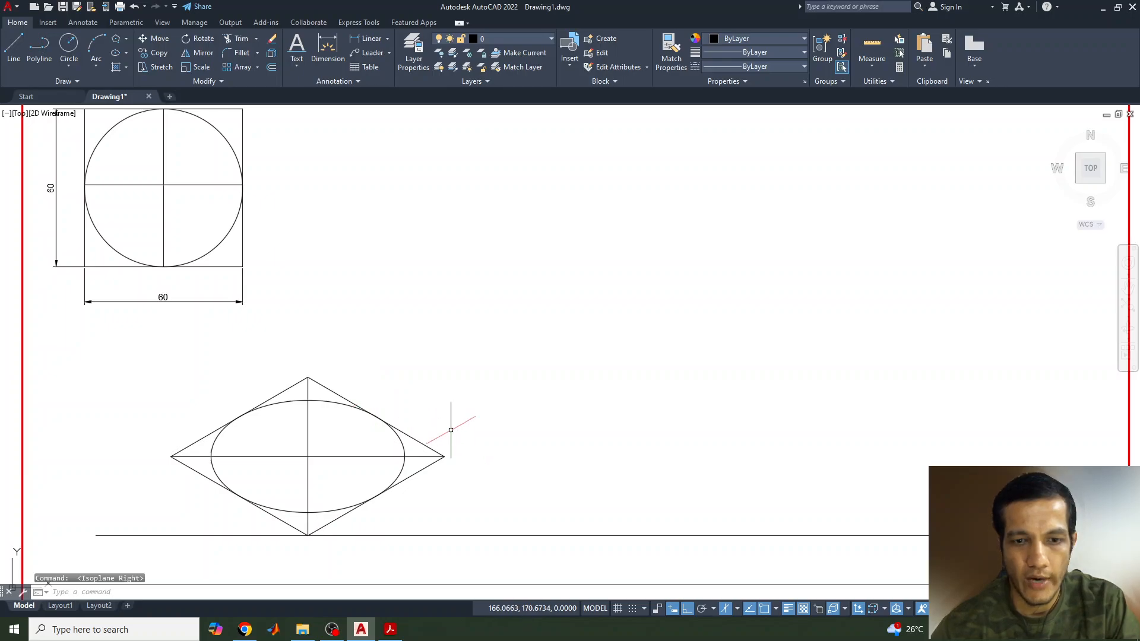
{"action": "left_click", "coordinate": [21, 57]}
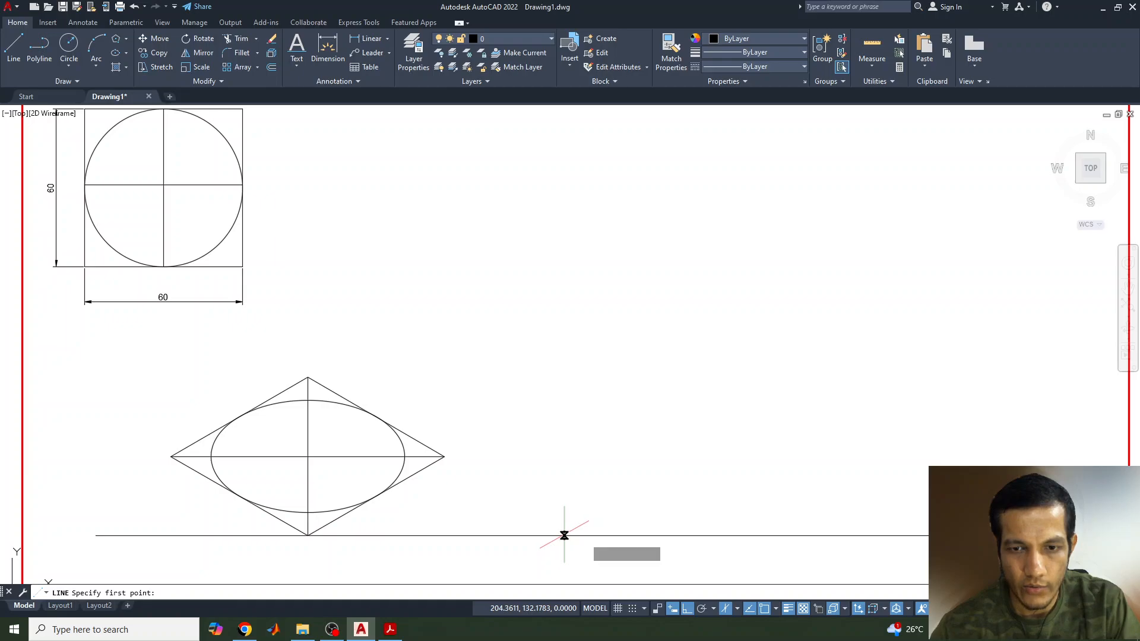
{"action": "left_click", "coordinate": [717, 536]}
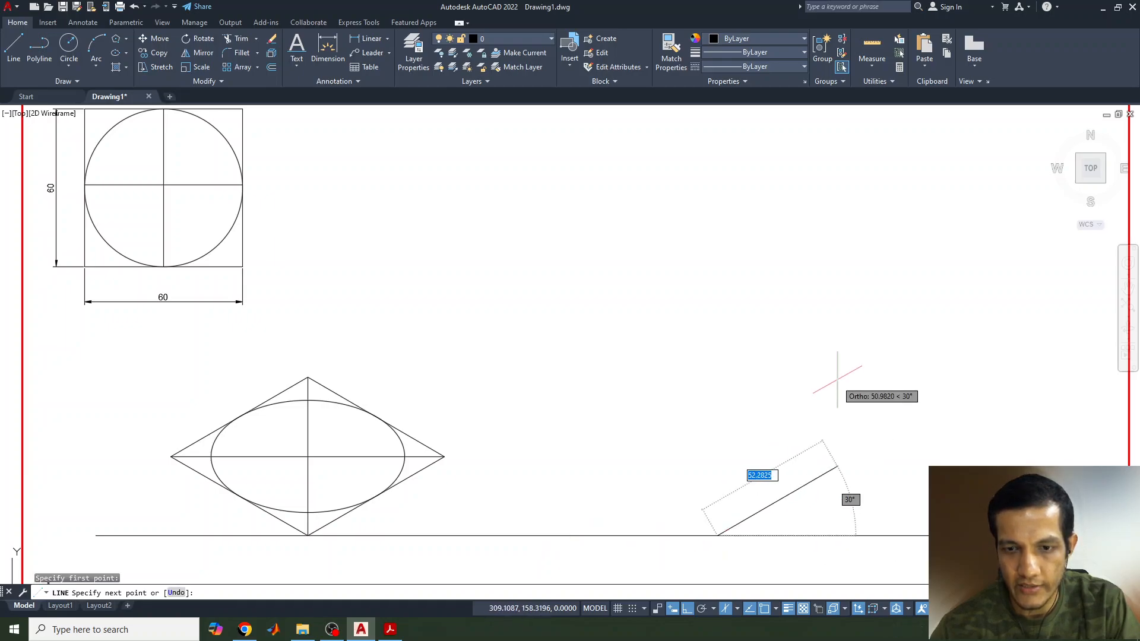
{"action": "type", "text": "60"}
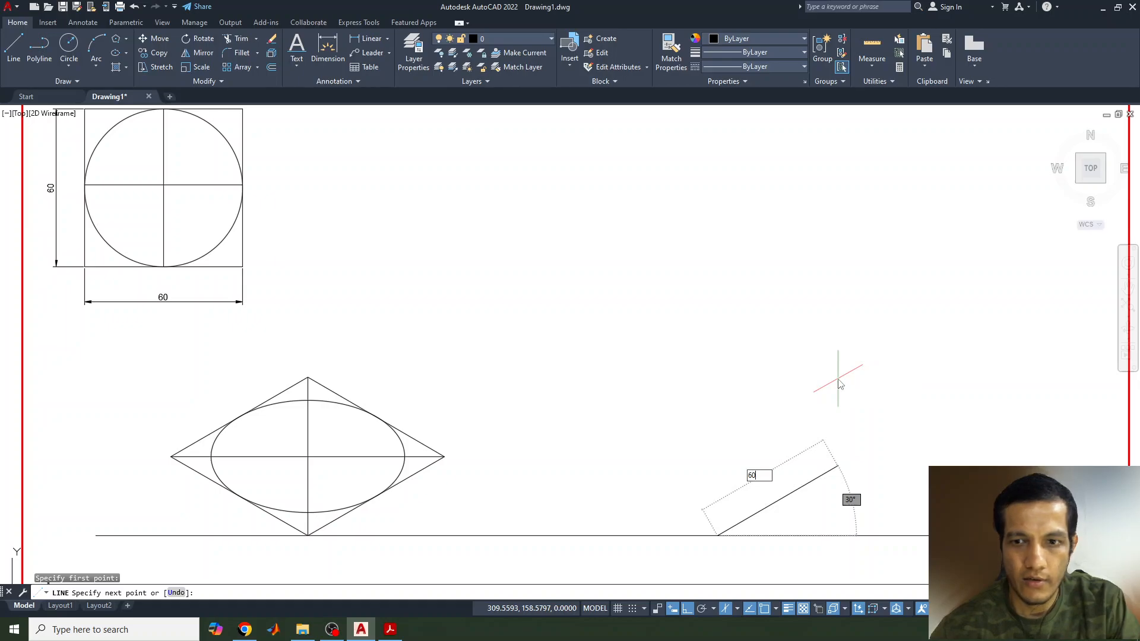
{"action": "key", "text": "Return"}
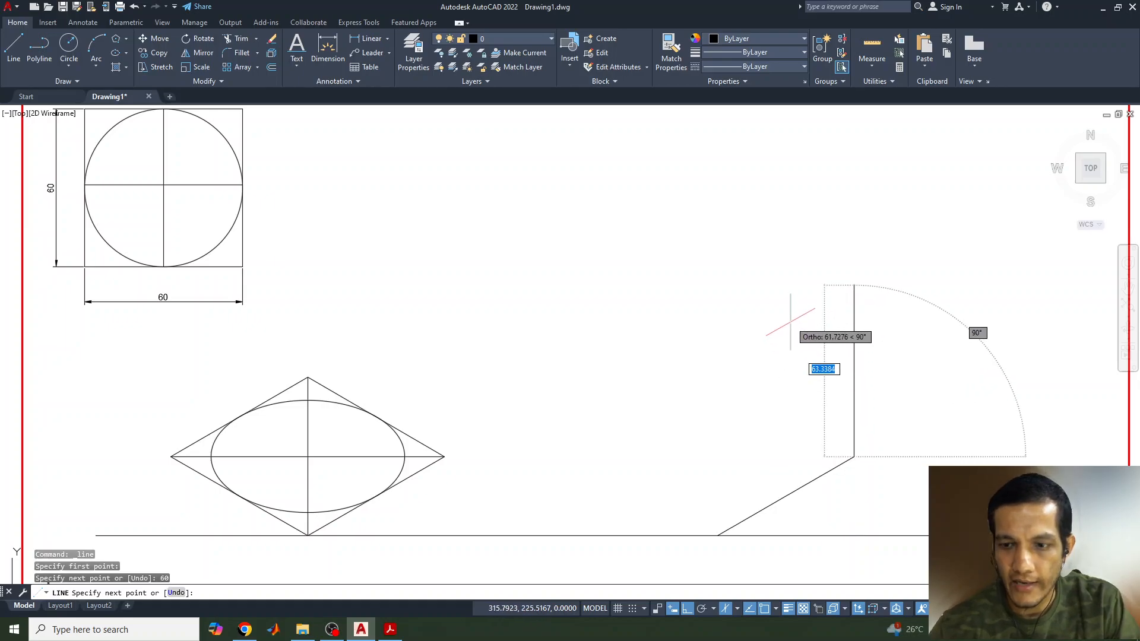
{"action": "type", "text": "60"}
{"action": "key", "text": "Return"}
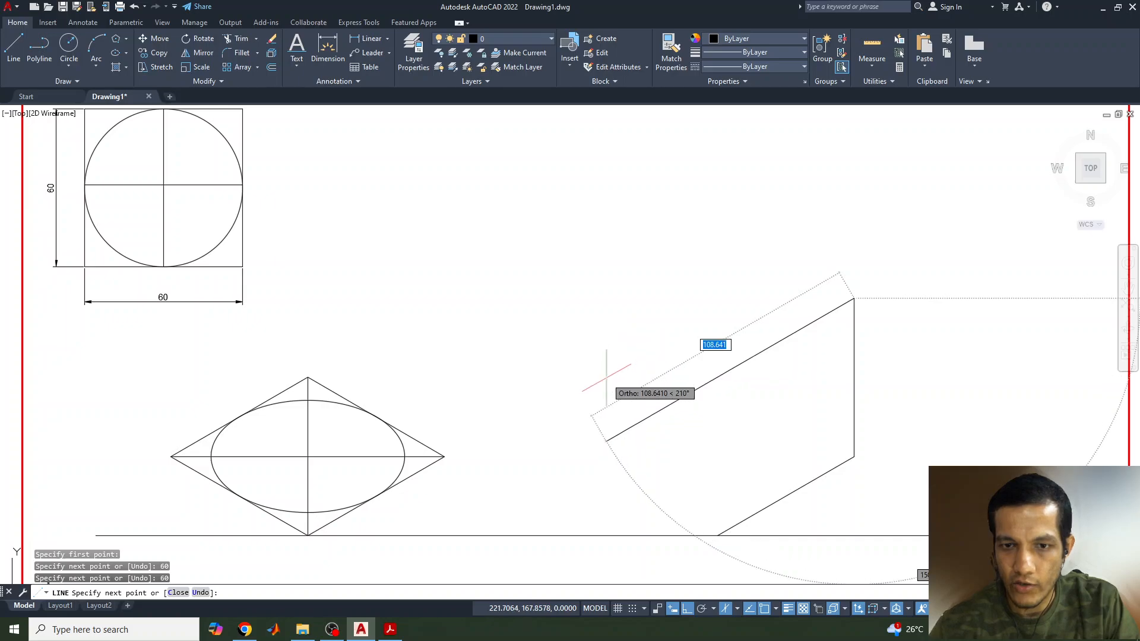
{"action": "type", "text": "60"}
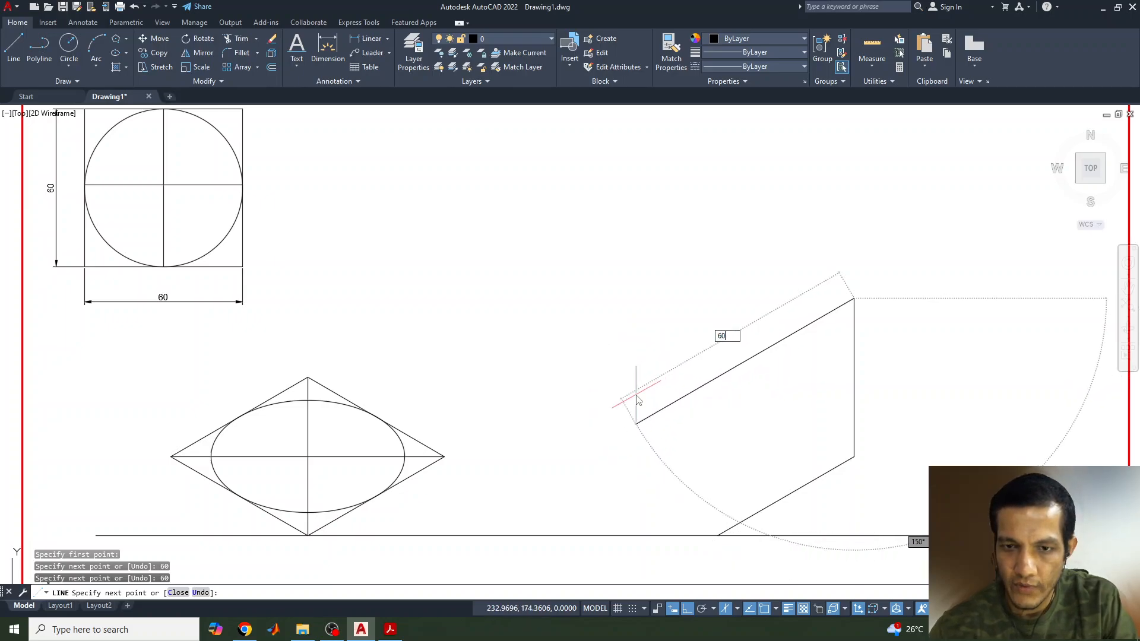
{"action": "key", "text": "Return"}
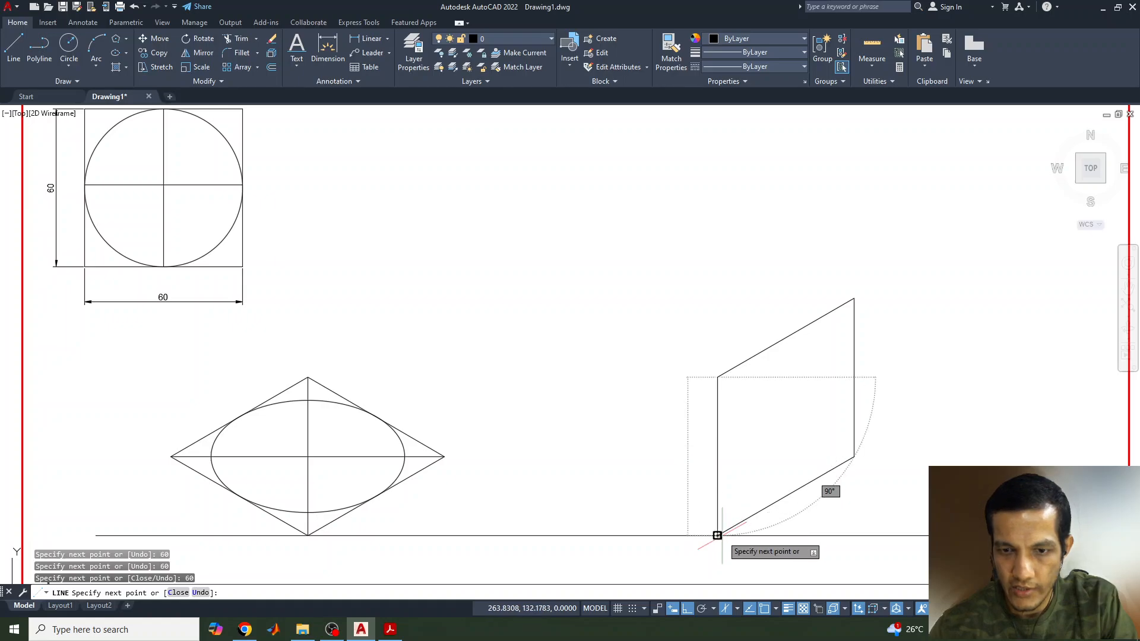
{"action": "left_click", "coordinate": [717, 535]}
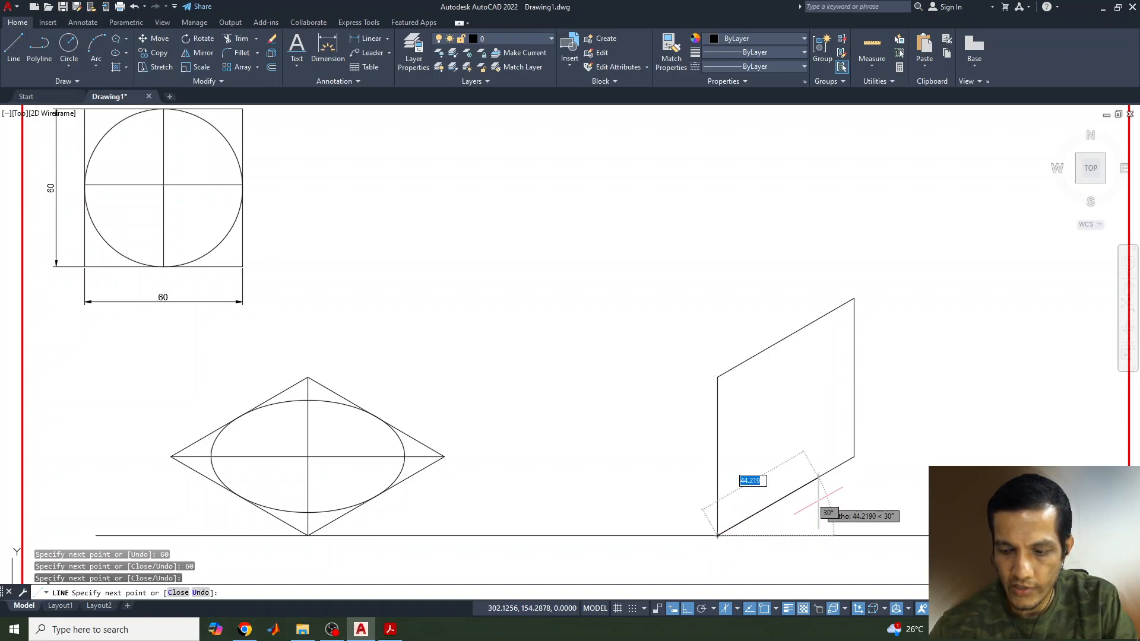
{"action": "key", "text": "Return"}
{"action": "type", "text": "L"}
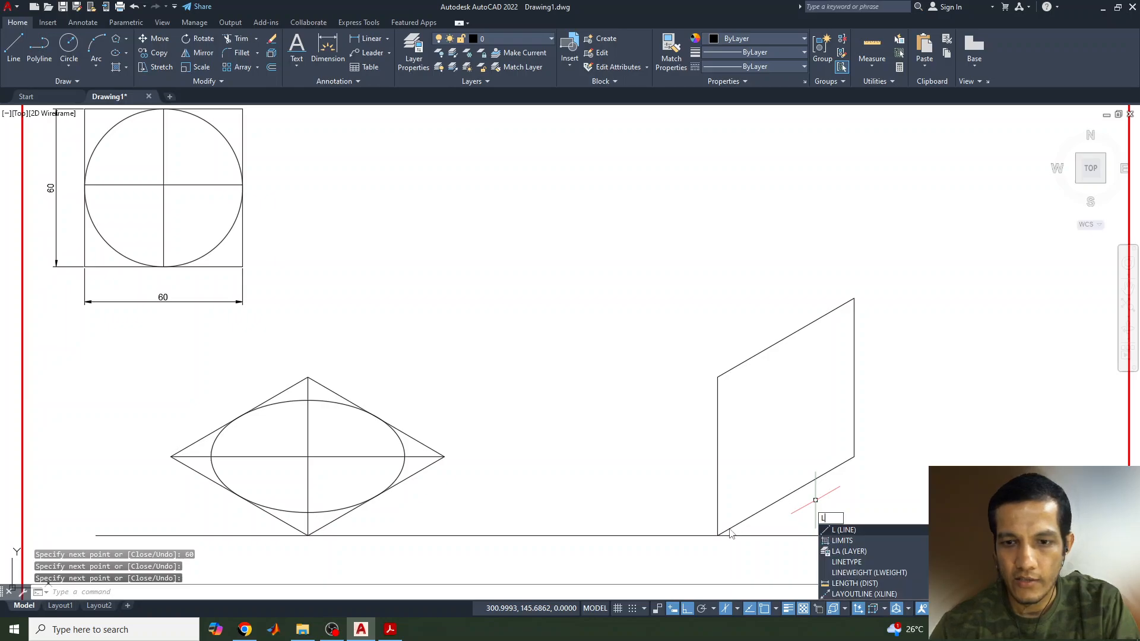
{"action": "key", "text": "Return"}
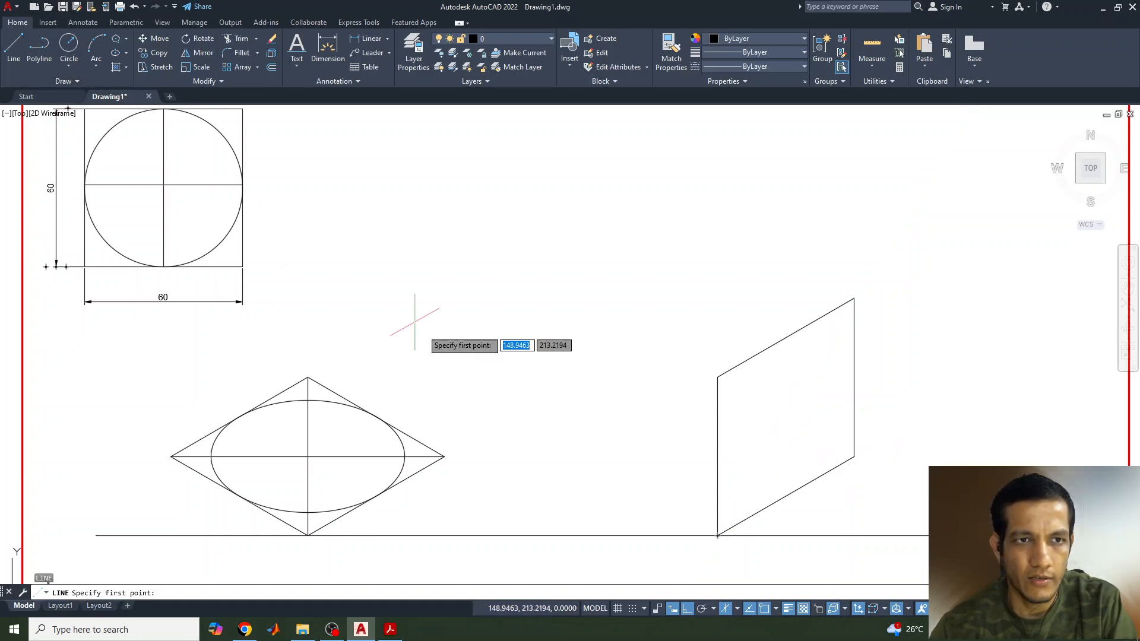
{"action": "type", "text": "e"}
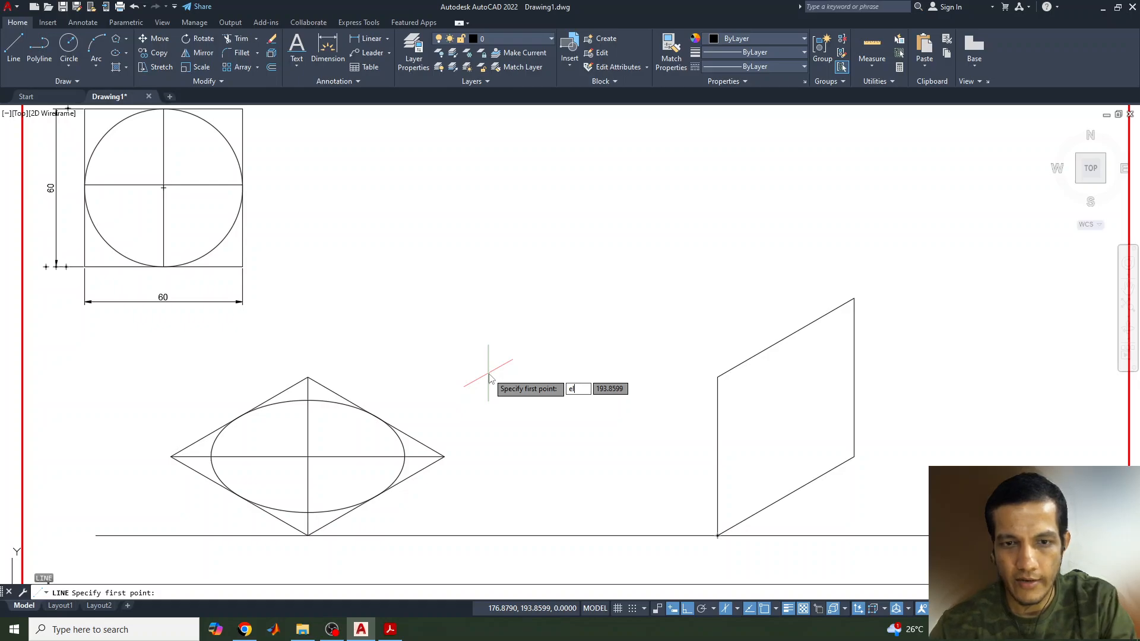
{"action": "key", "text": "Escape"}
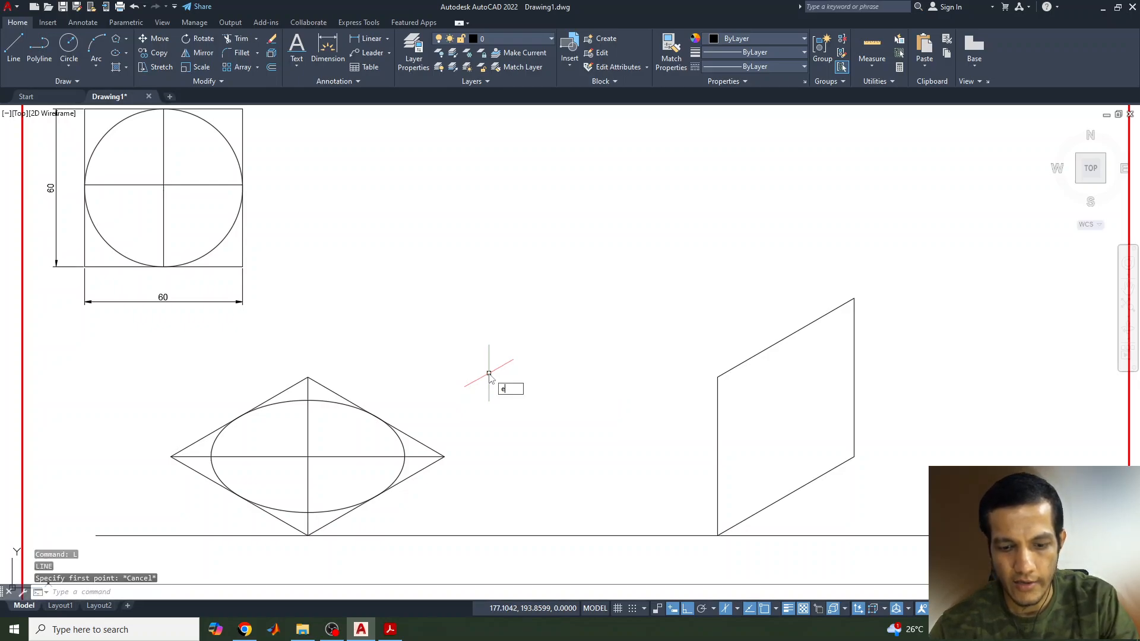
{"action": "type", "text": "el"}
{"action": "key", "text": "Return"}
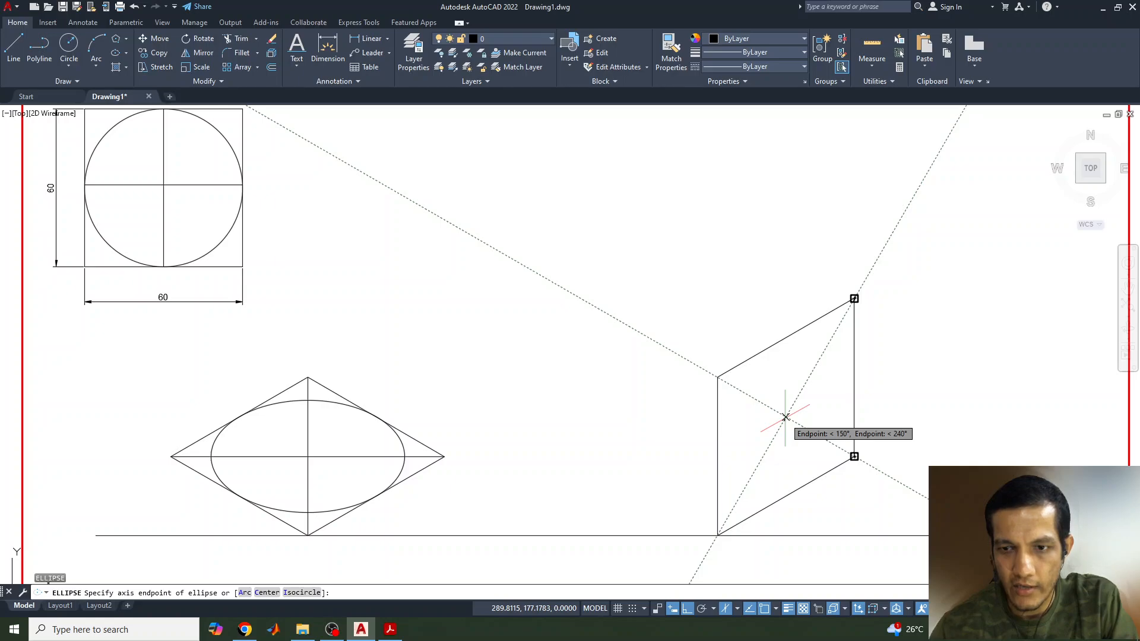
{"action": "left_click", "coordinate": [785, 417]}
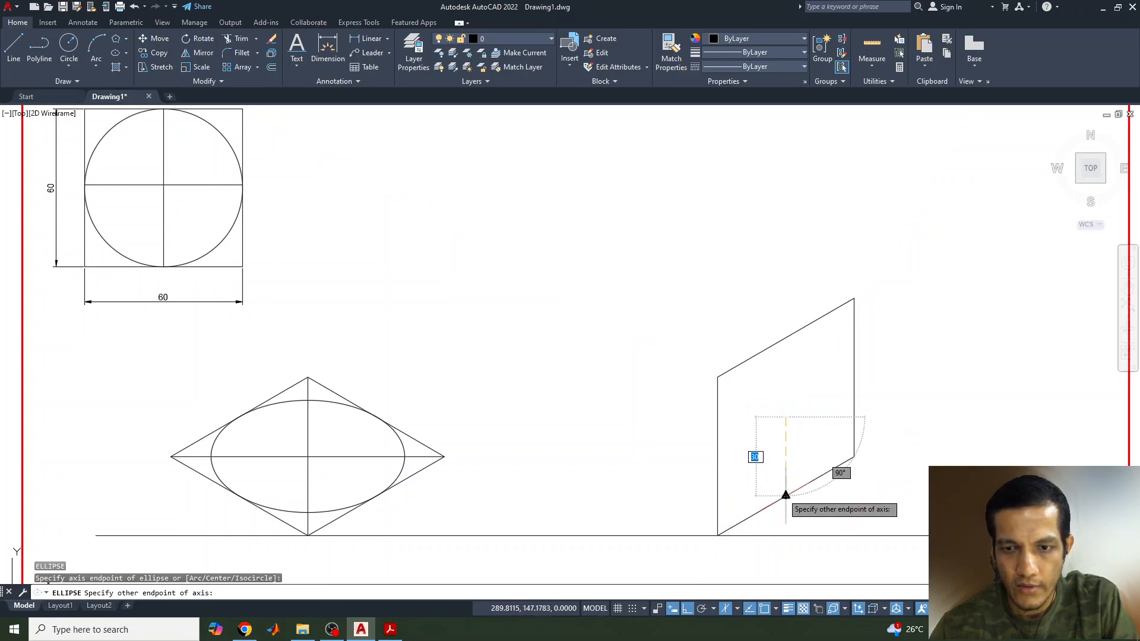
{"action": "key", "text": "Escape"}
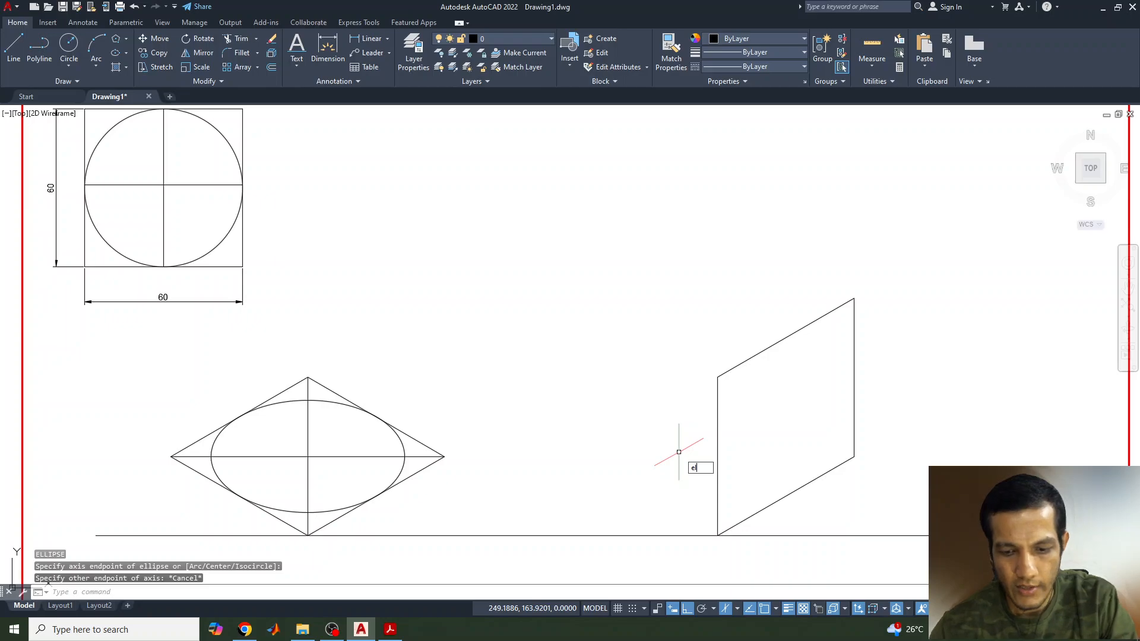
{"action": "key", "text": "Return"}
{"action": "left_click", "coordinate": [313, 597]}
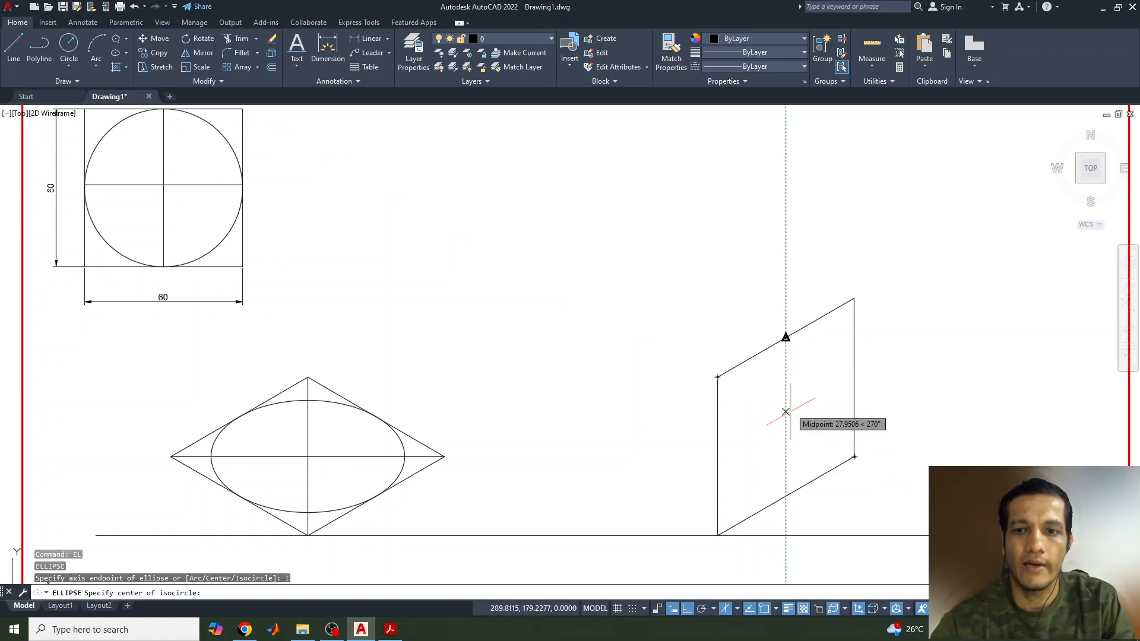
{"action": "key", "text": "Escape"}
Draw both diagonals of the right-plane isometric square, connecting its opposite corners.
{"action": "left_click", "coordinate": [12, 46]}
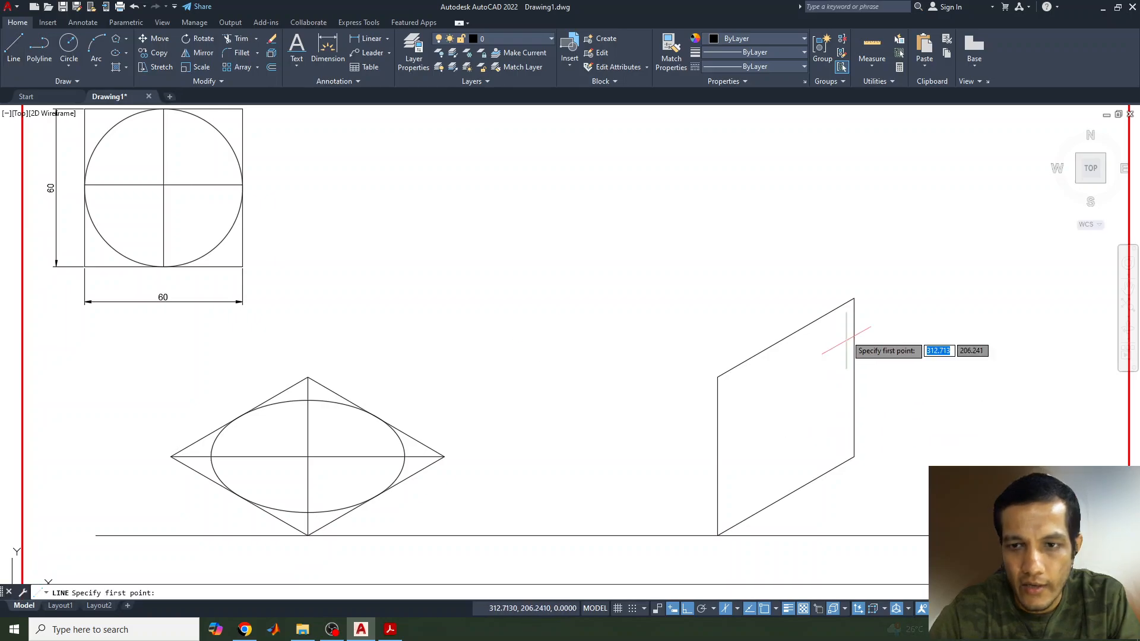
{"action": "left_click", "coordinate": [853, 299]}
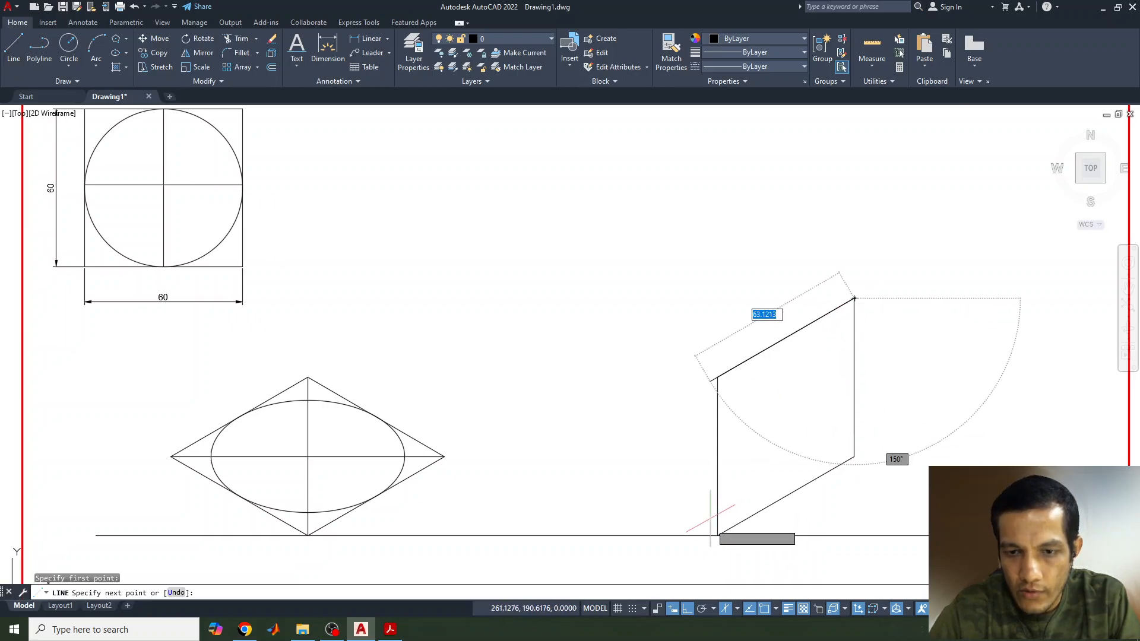
{"action": "left_click", "coordinate": [717, 535]}
{"action": "key", "text": "Return"}
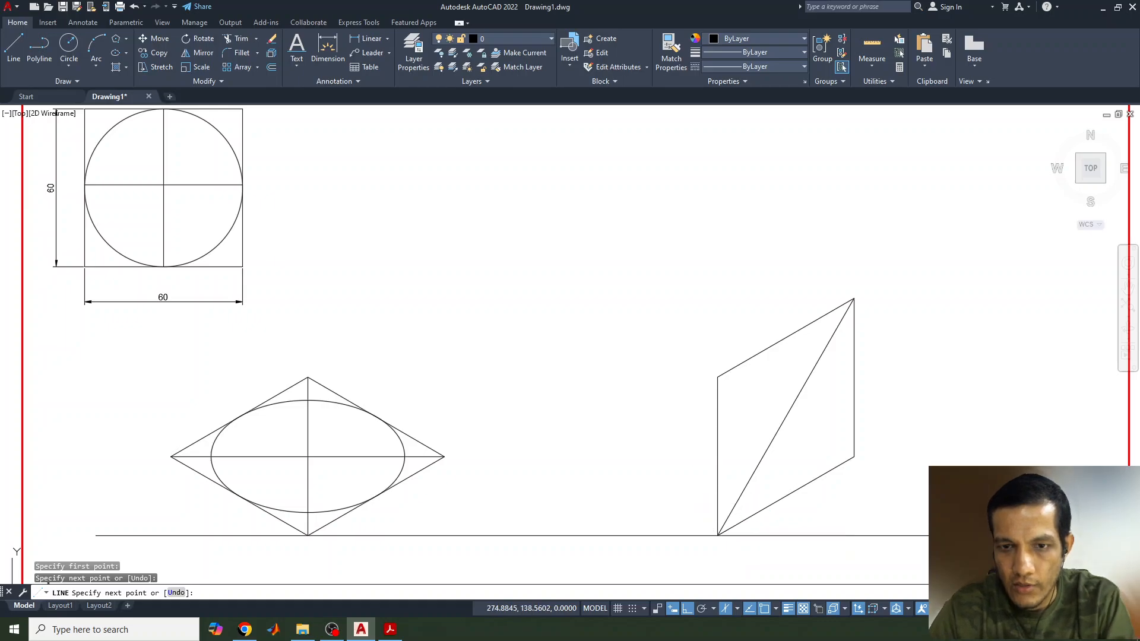
{"action": "key", "text": "Return"}
{"action": "left_click", "coordinate": [717, 377]}
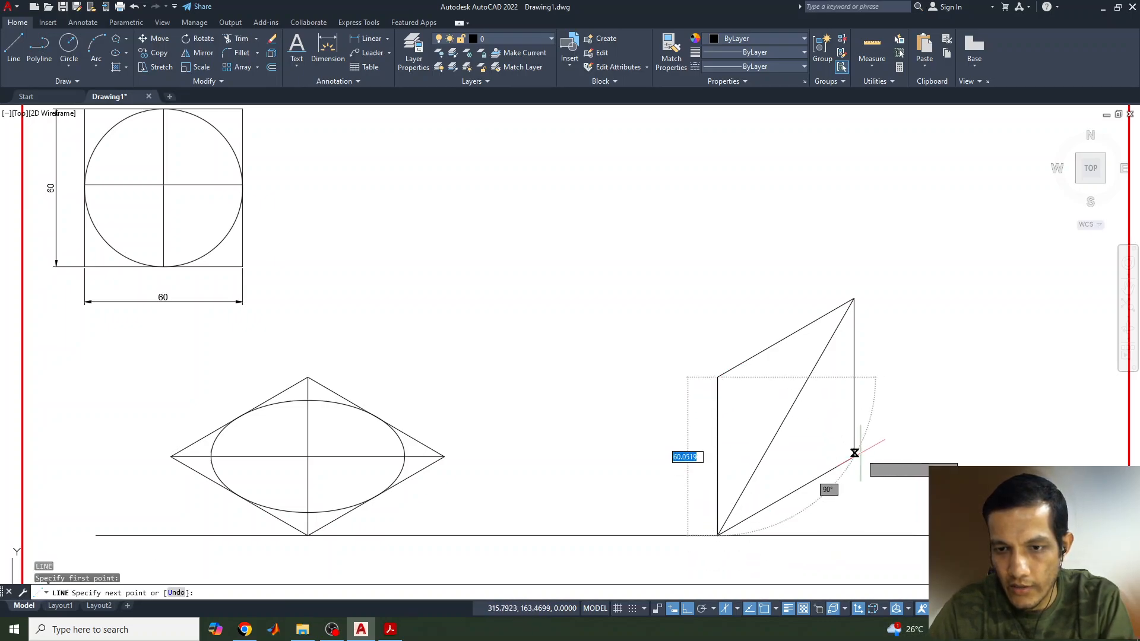
{"action": "left_click", "coordinate": [854, 457]}
{"action": "key", "text": "Escape"}
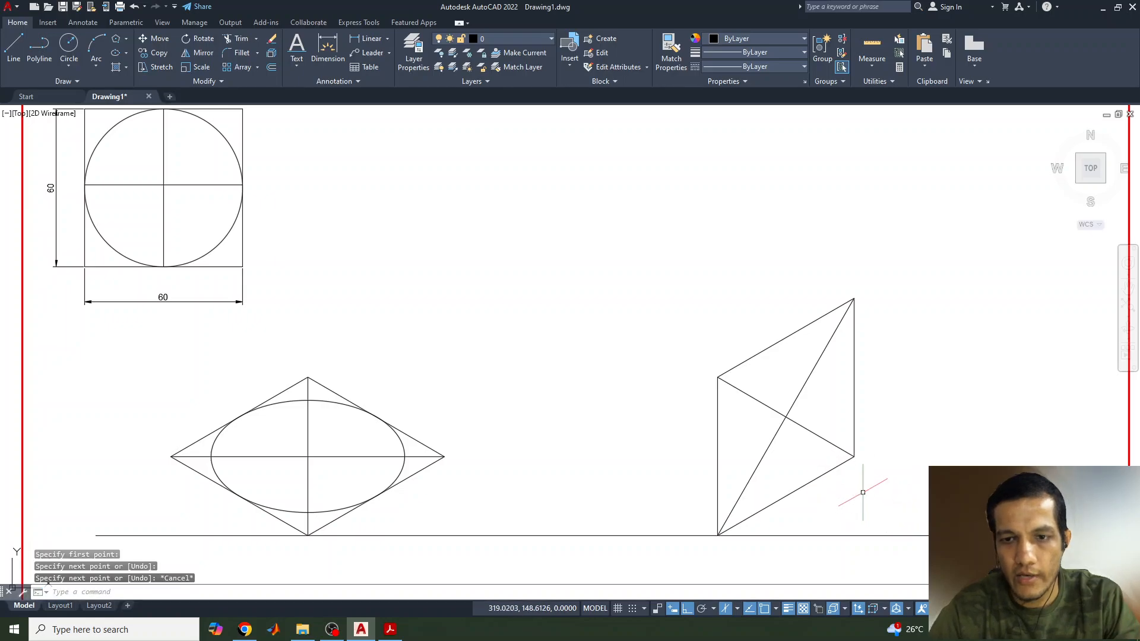
Draw an isocircle of radius 30 centred where the right-plane square's diagonals cross.
{"action": "type", "text": "el"}
{"action": "key", "text": "Return"}
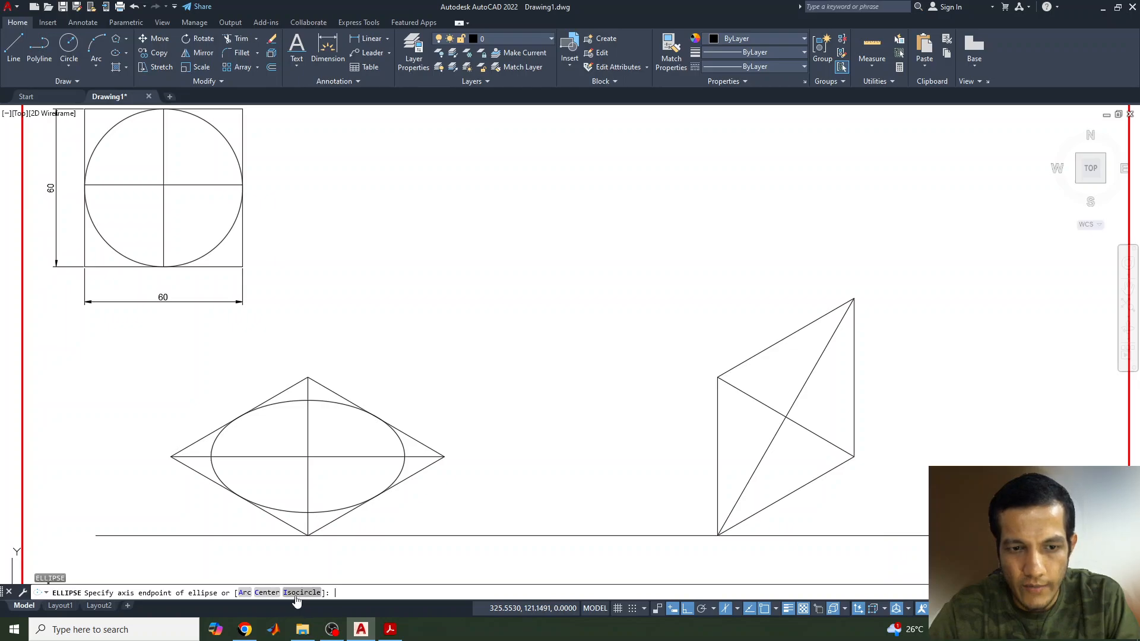
{"action": "left_click", "coordinate": [296, 592]}
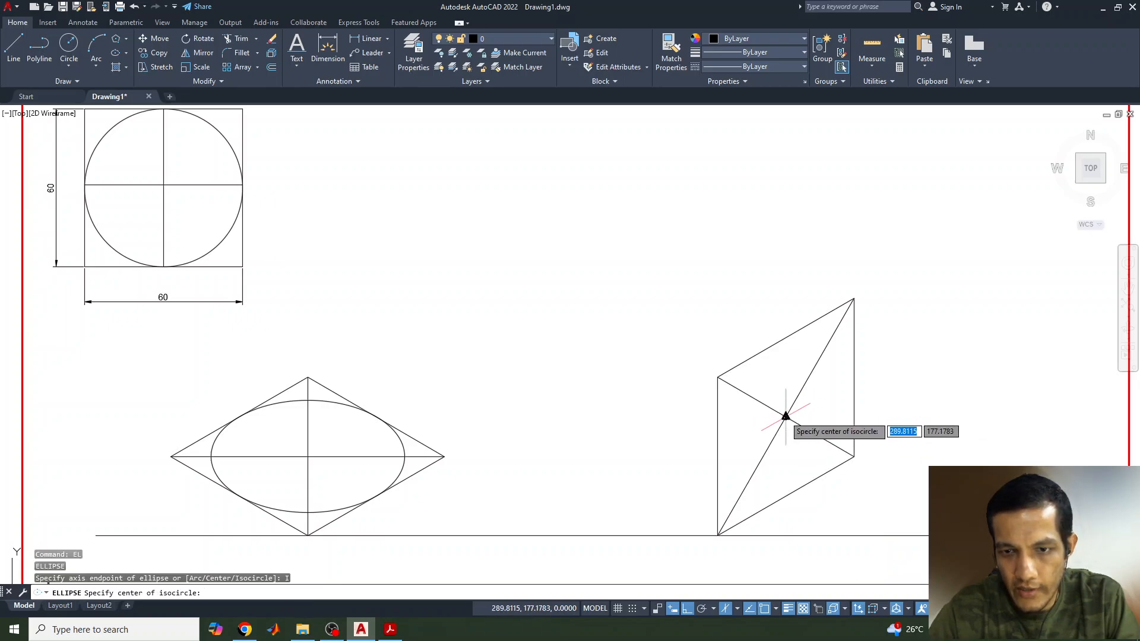
{"action": "left_click", "coordinate": [785, 416]}
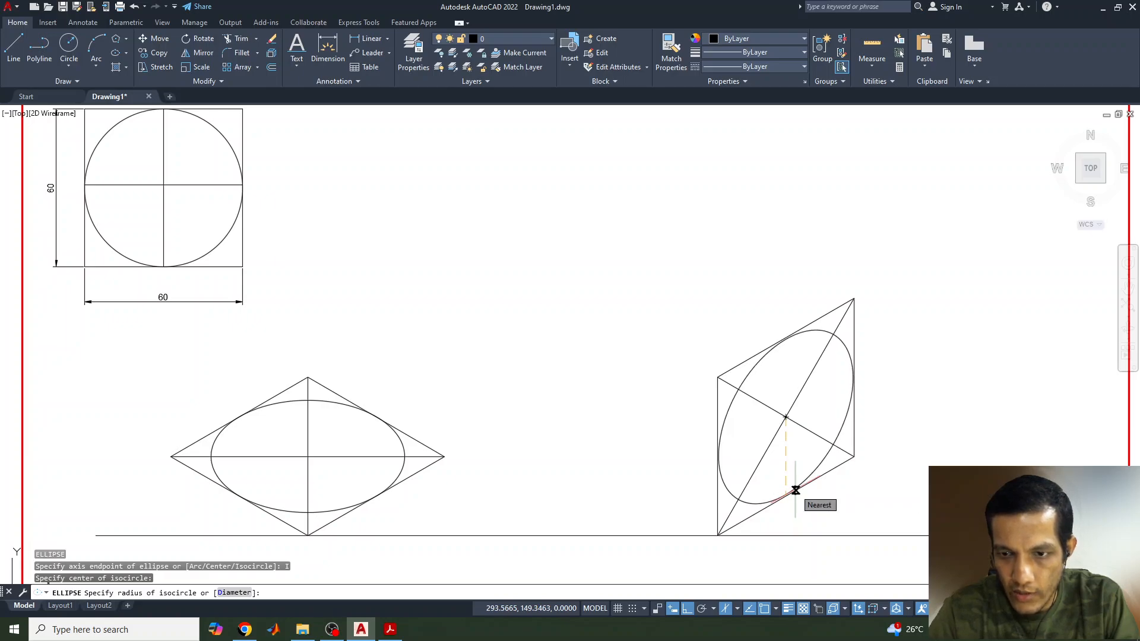
{"action": "type", "text": "30"}
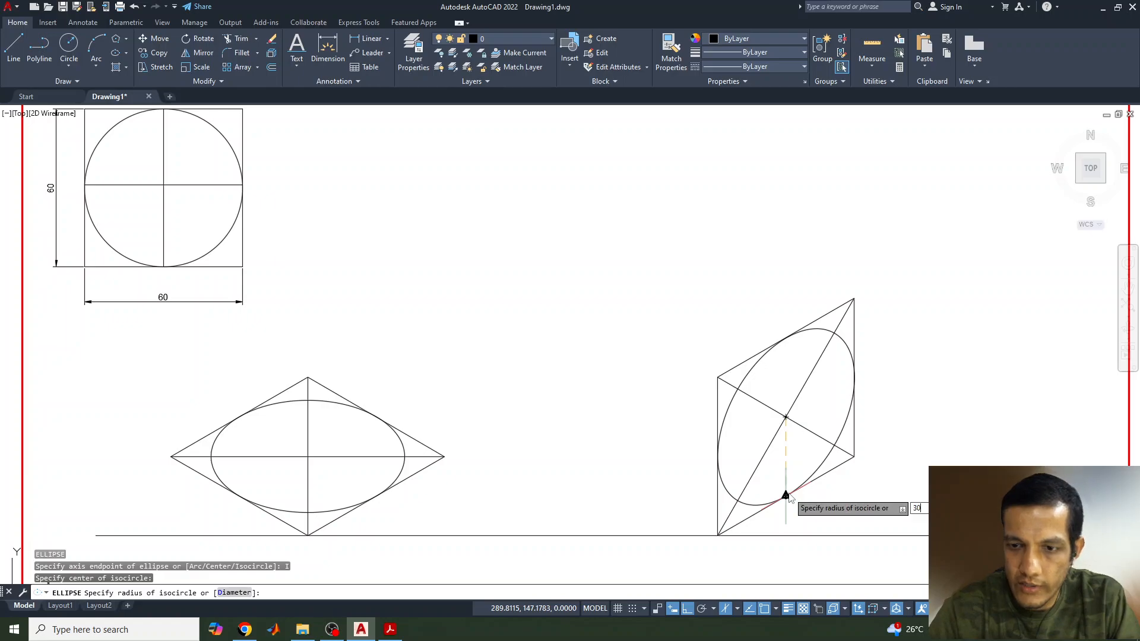
{"action": "key", "text": "Return"}
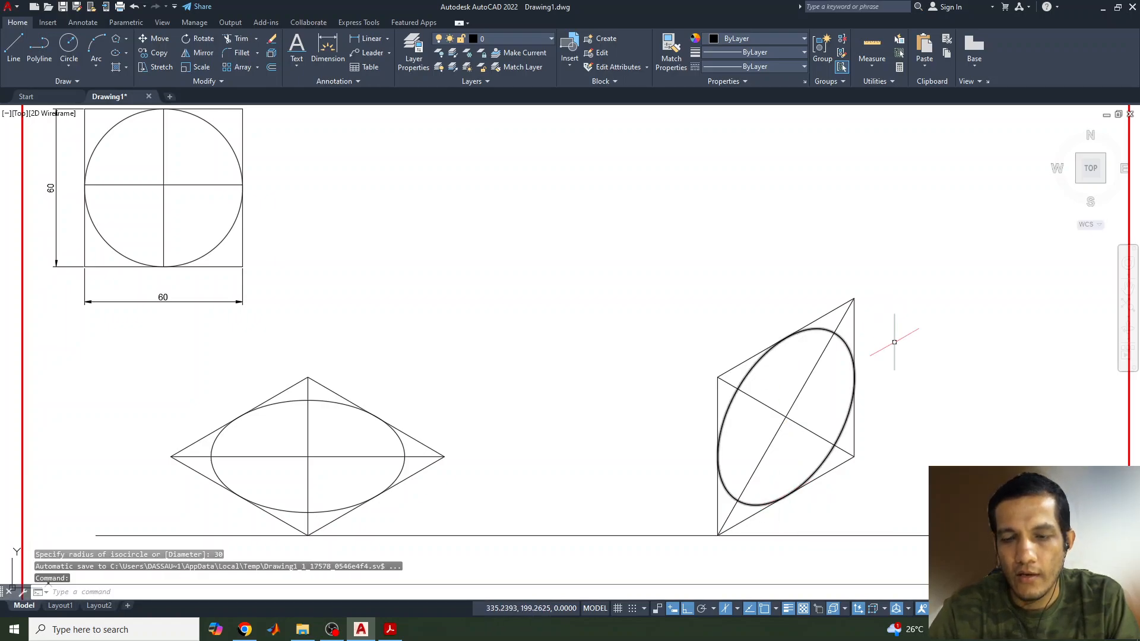
Switch to the left isoplane and draw a closed isometric square with 60-unit sides, its lowest corner on the horizontal line between the two existing figures.
{"action": "key", "text": "Escape"}
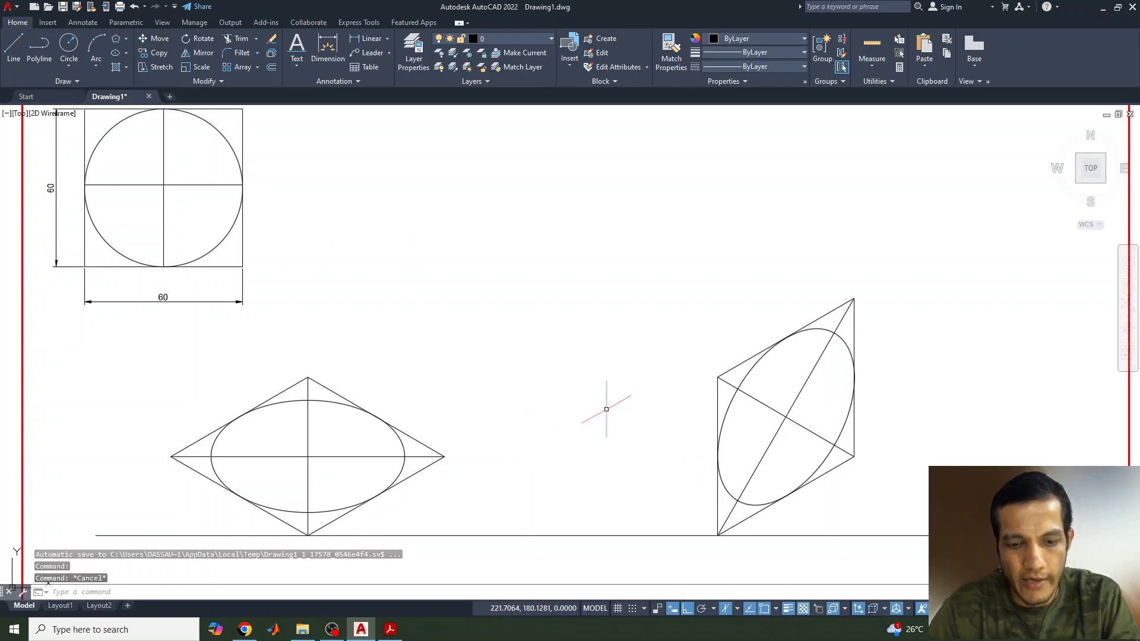
{"action": "key", "text": "F5"}
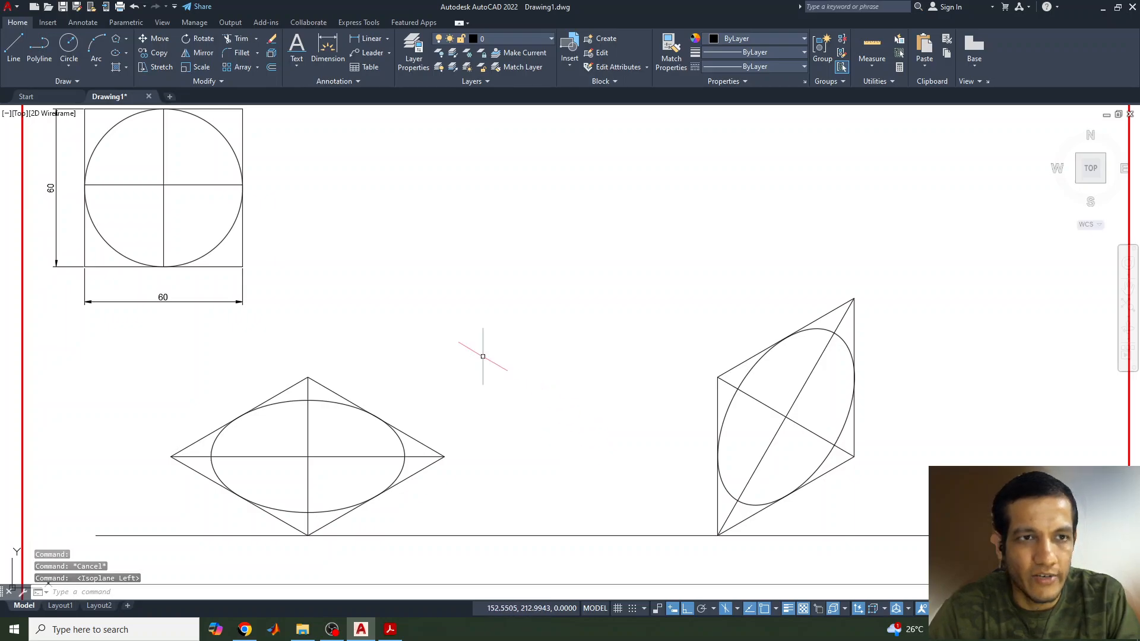
{"action": "type", "text": "l"}
{"action": "key", "text": "Return"}
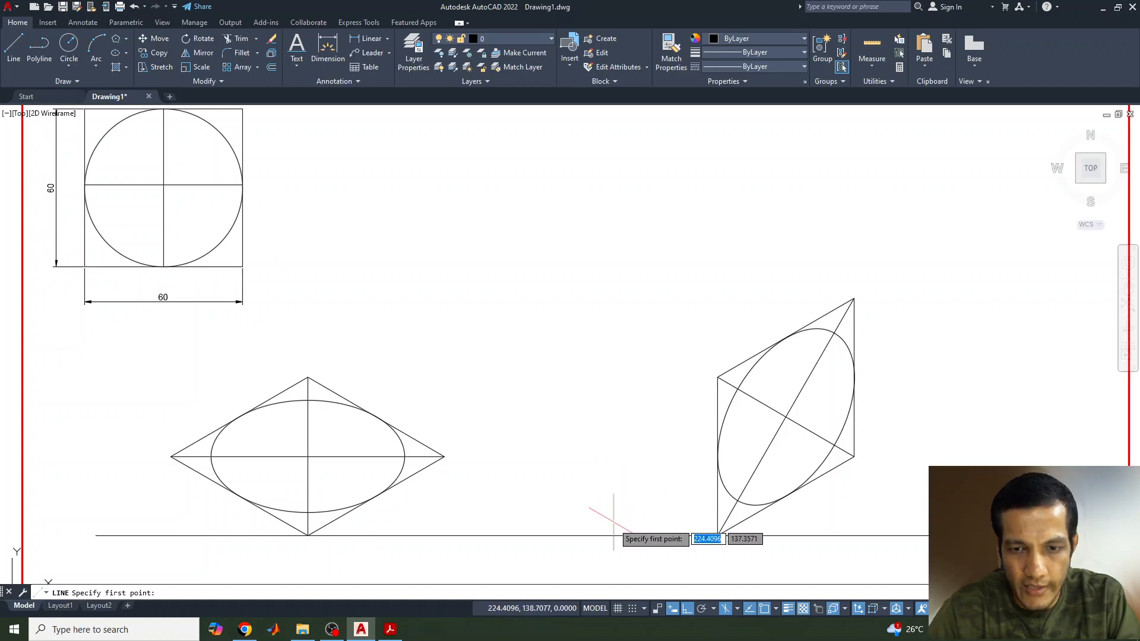
{"action": "left_click", "coordinate": [653, 535]}
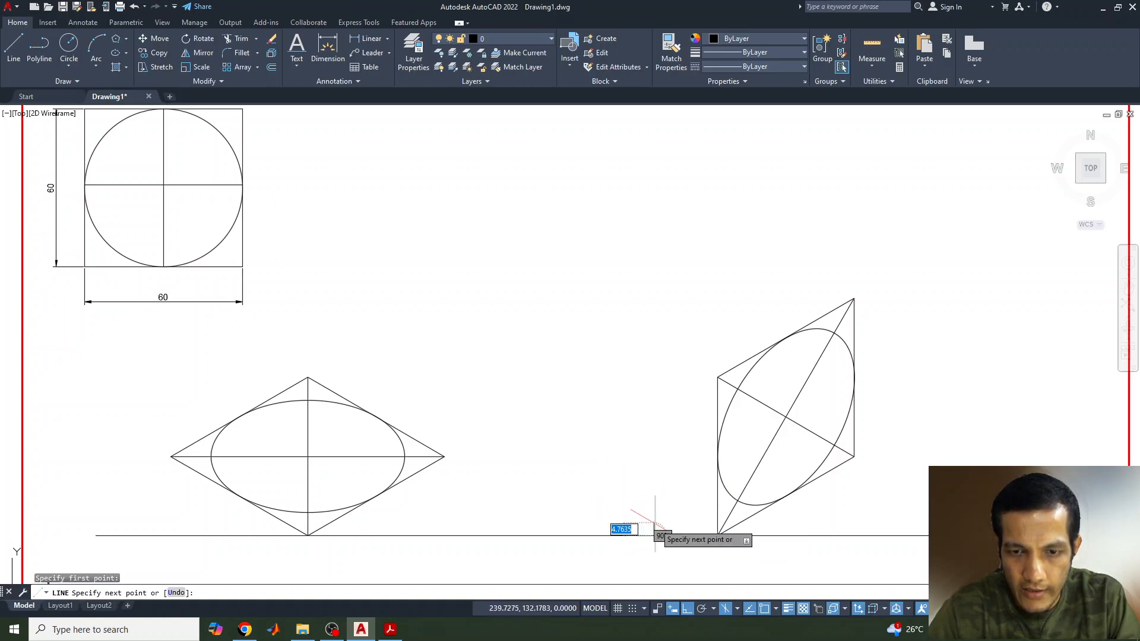
{"action": "type", "text": "60"}
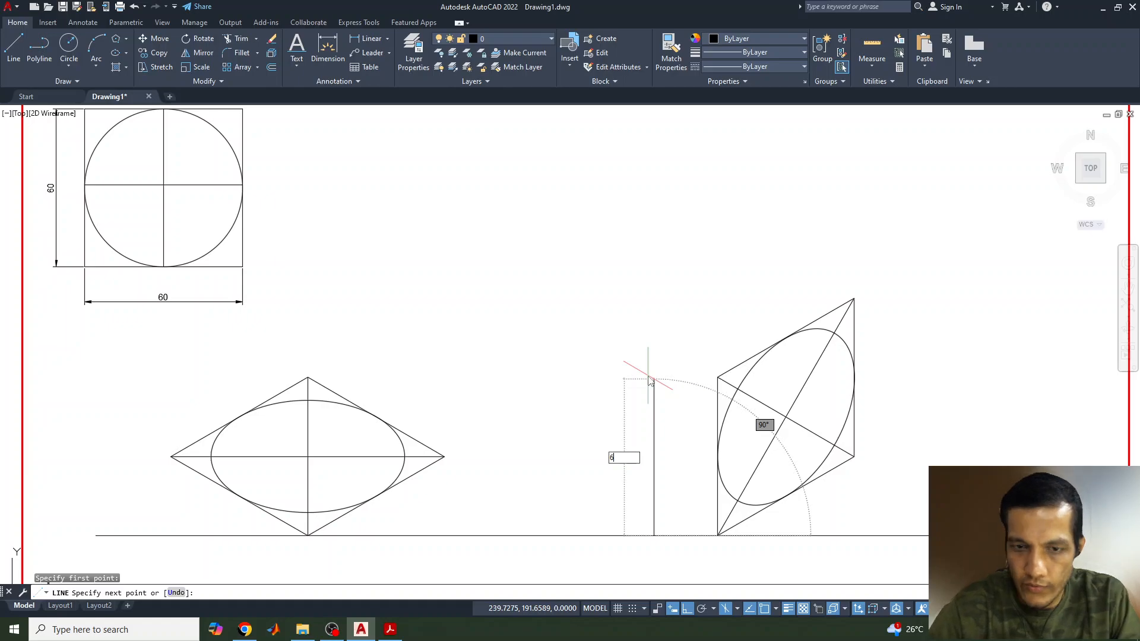
{"action": "key", "text": "Return"}
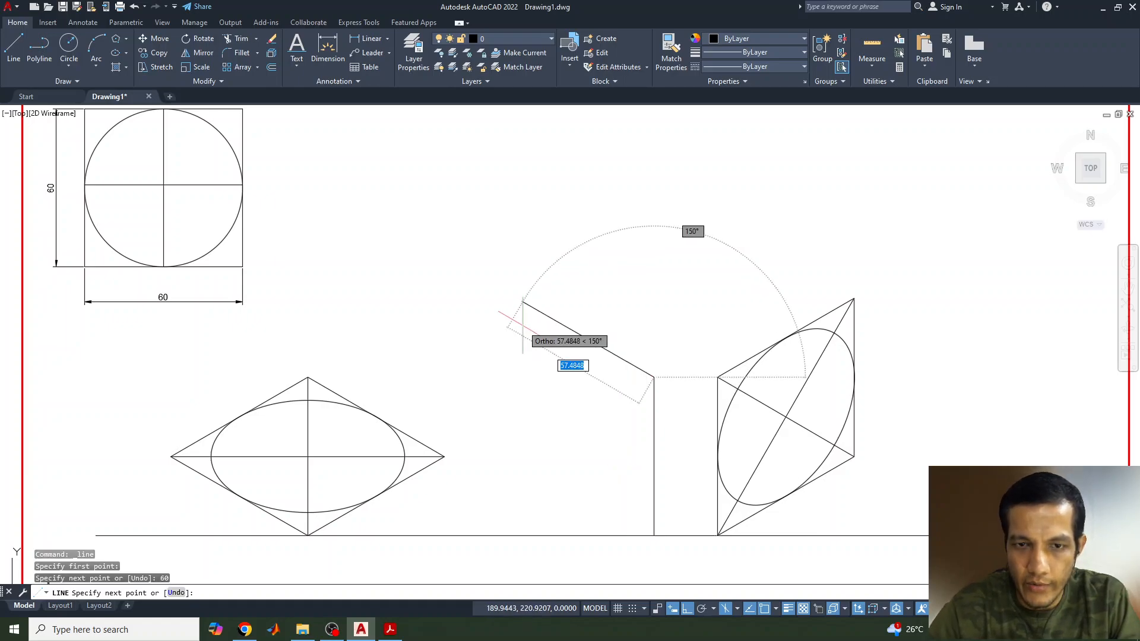
{"action": "type", "text": "60"}
{"action": "key", "text": "Return"}
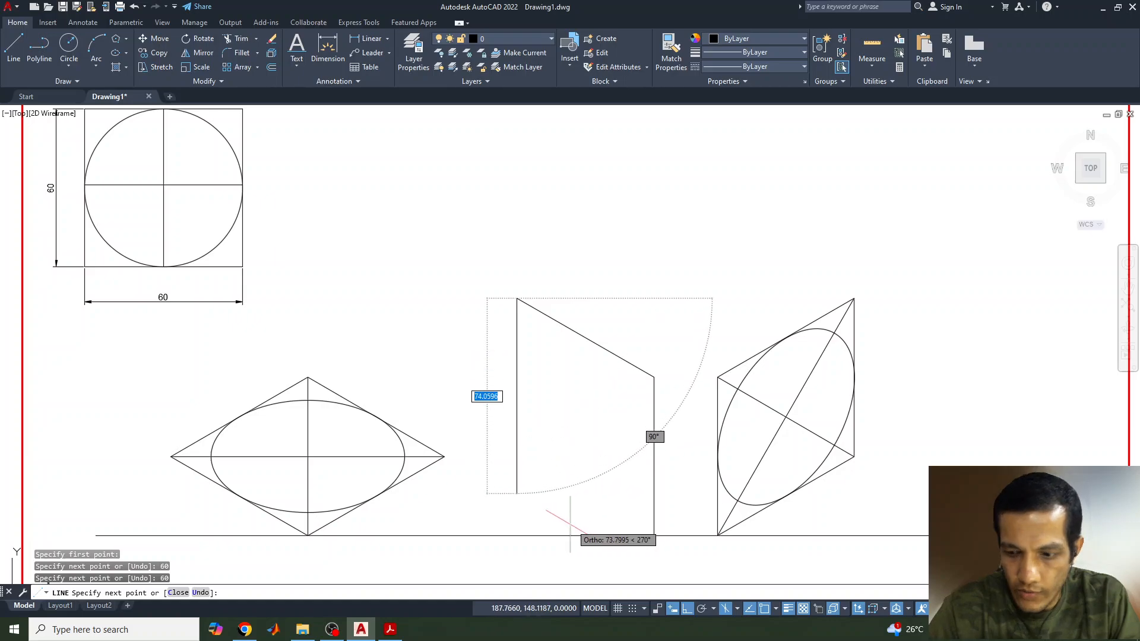
{"action": "type", "text": "60"}
{"action": "key", "text": "Return"}
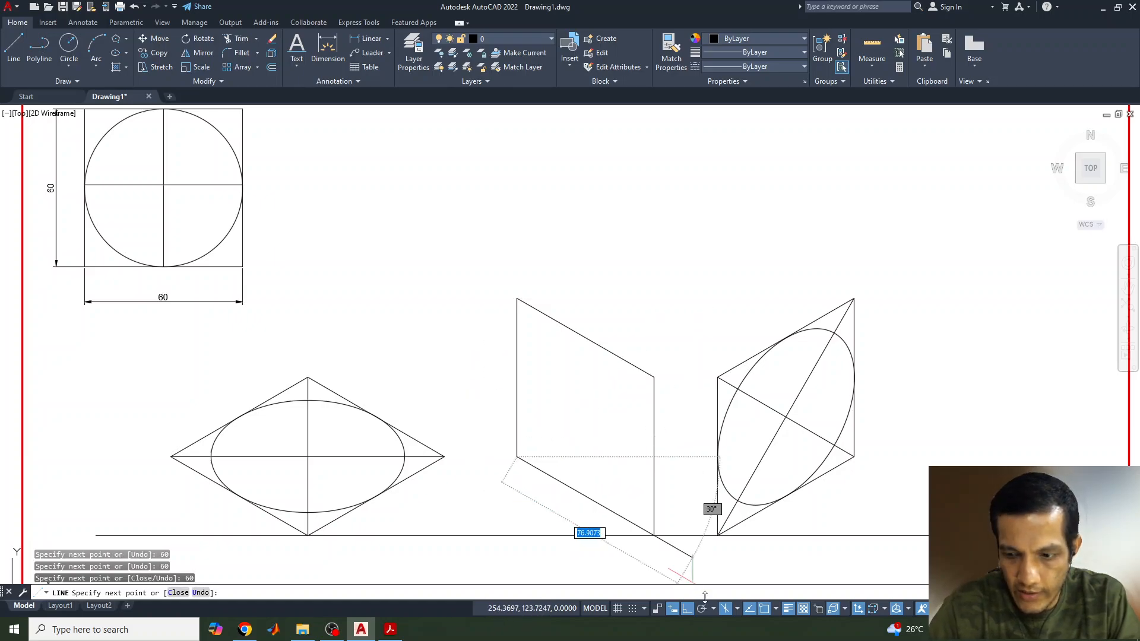
{"action": "key", "text": "Return"}
{"action": "key", "text": "Return"}
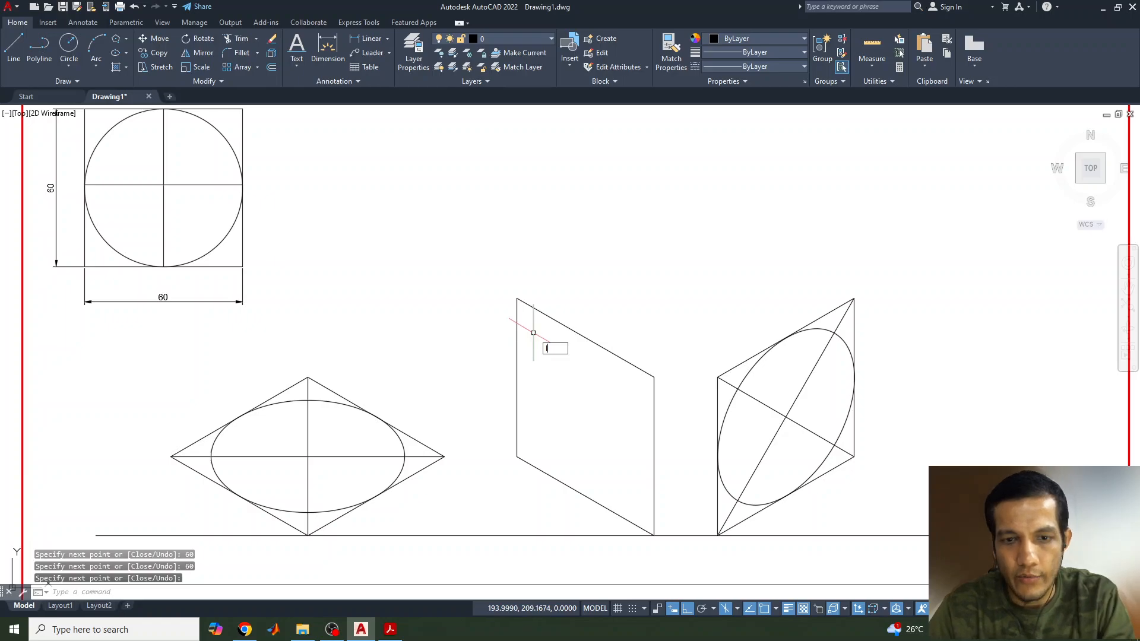
Draw both diagonals of the left-plane isometric square, connecting its opposite corners.
{"action": "type", "text": "l"}
{"action": "key", "text": "Return"}
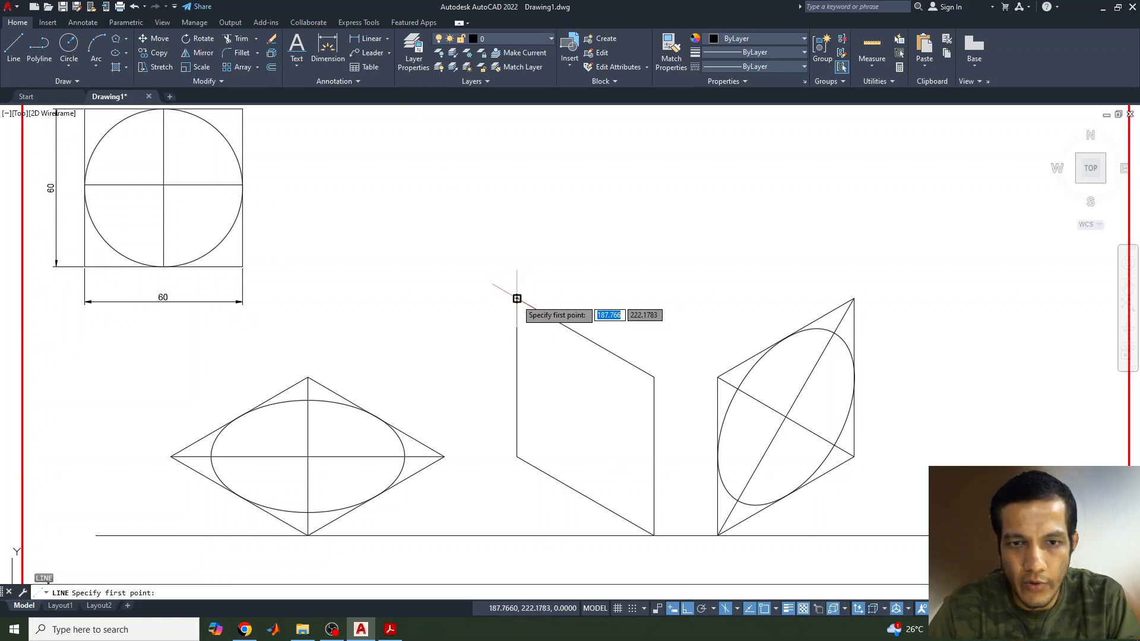
{"action": "left_click", "coordinate": [517, 298]}
{"action": "left_click", "coordinate": [653, 535]}
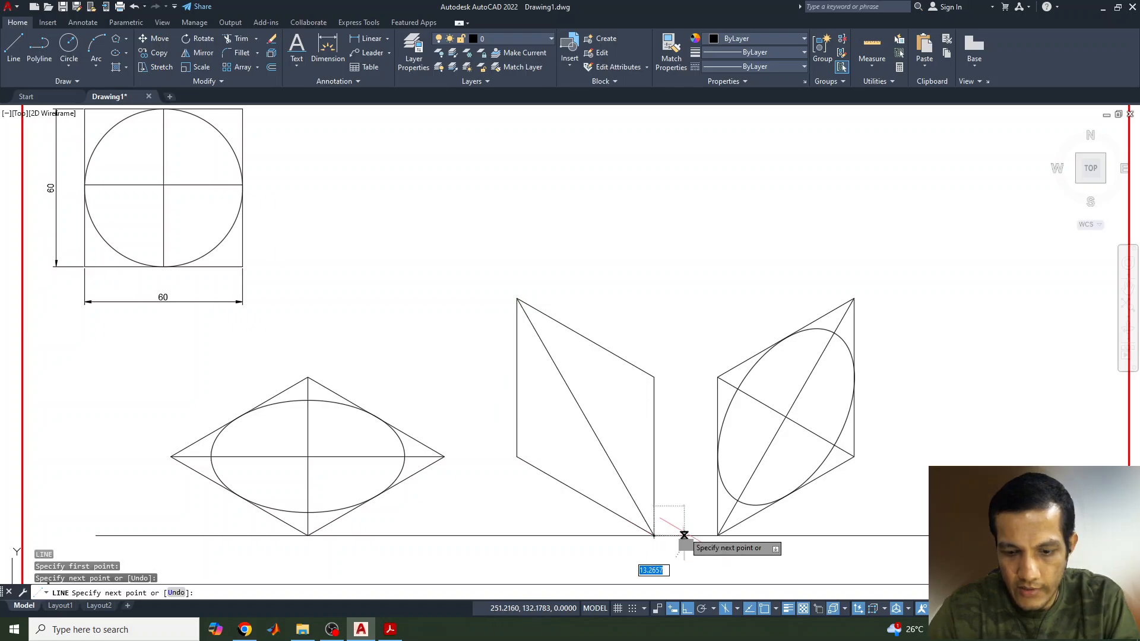
{"action": "key", "text": "Return"}
{"action": "key", "text": "Return"}
{"action": "left_click", "coordinate": [654, 376]}
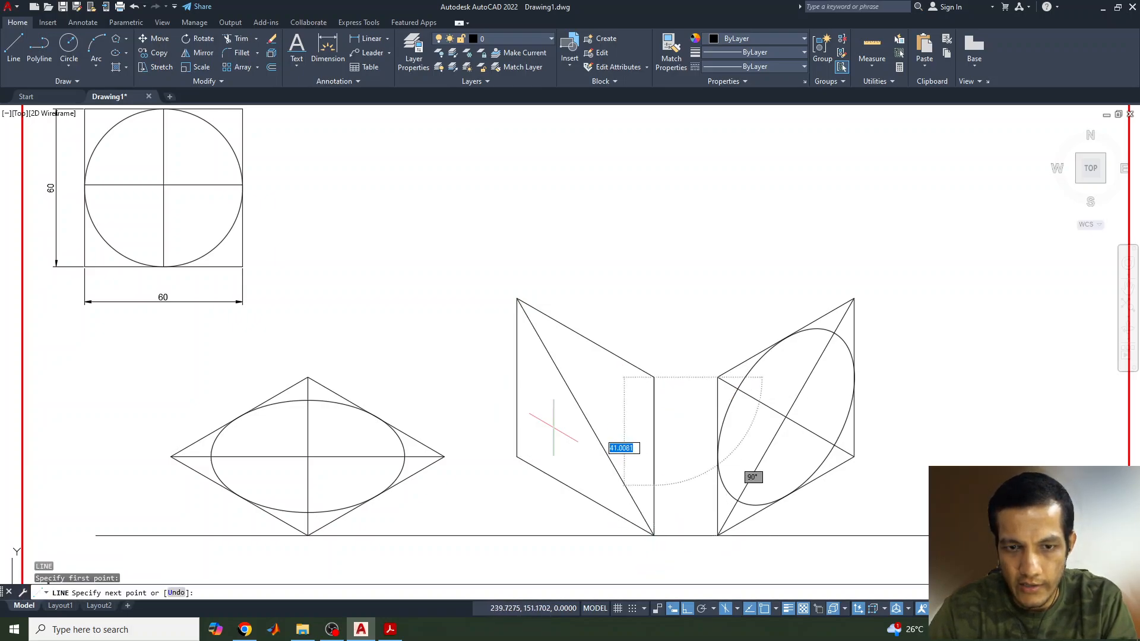
{"action": "left_click", "coordinate": [516, 457]}
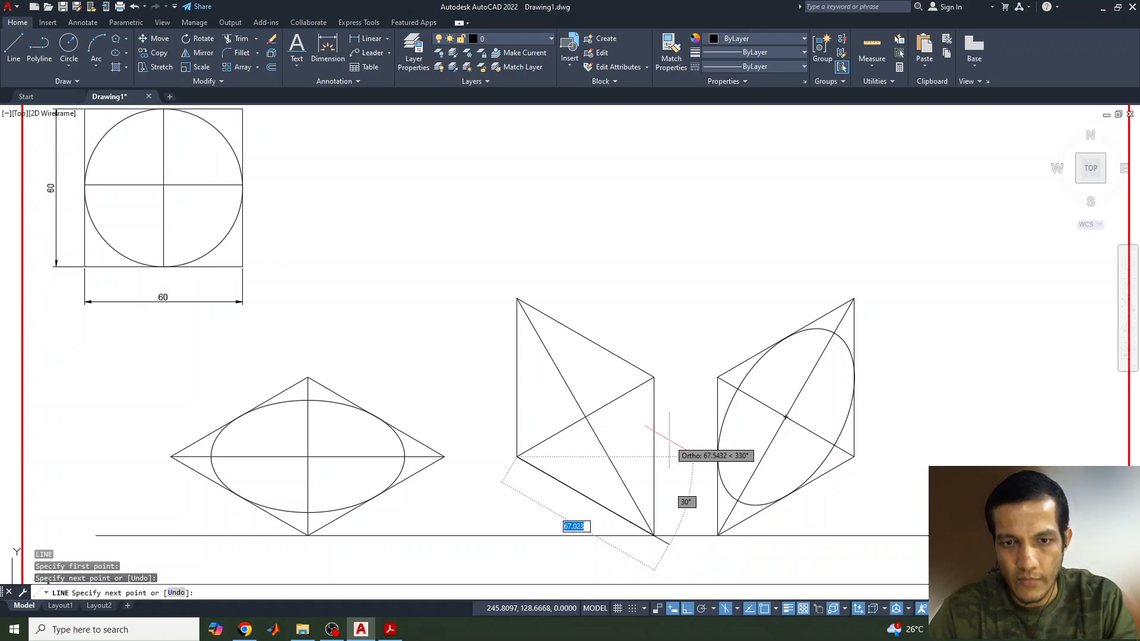
{"action": "key", "text": "Escape"}
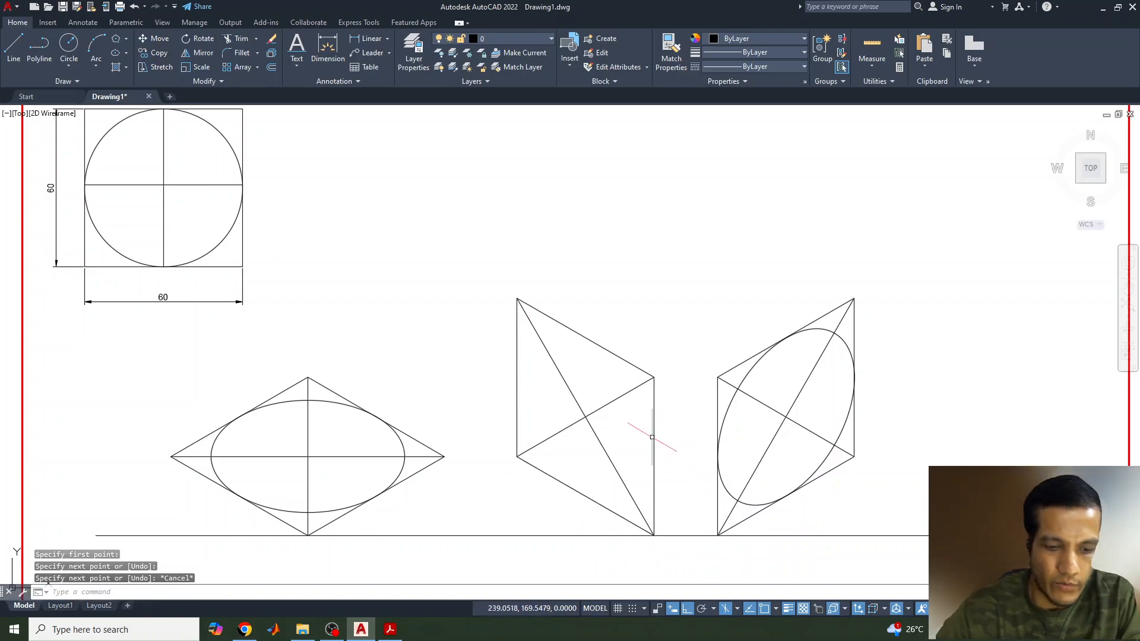
Draw an isocircle centred where the left-plane square's diagonals cross, sized to touch all four sides.
{"action": "type", "text": "el"}
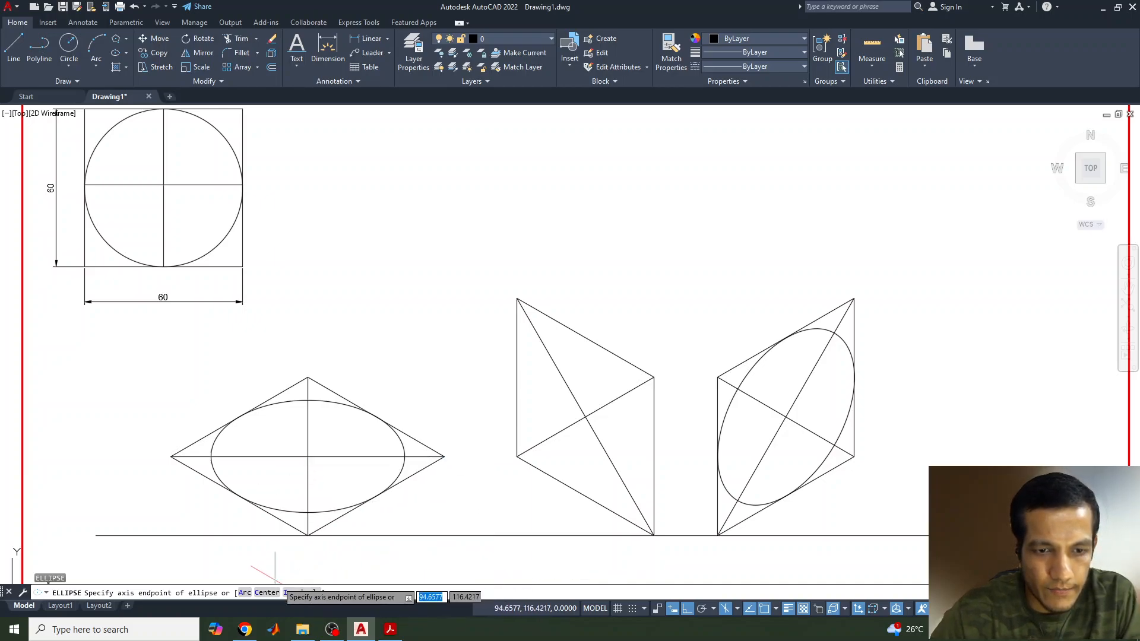
{"action": "type", "text": "I"}
{"action": "key", "text": "Return"}
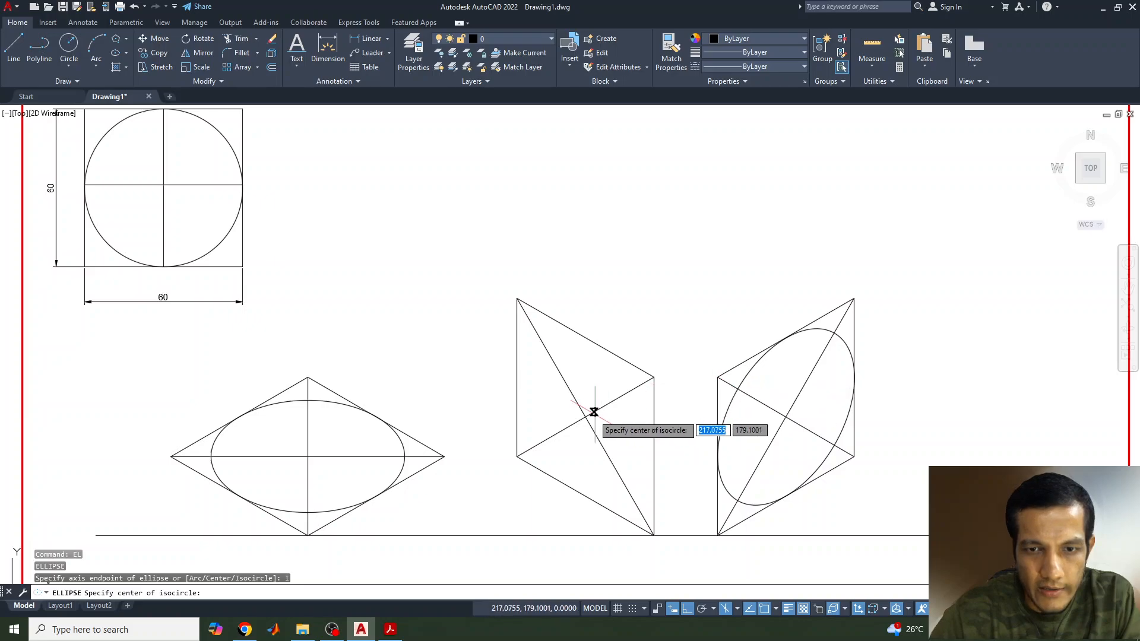
{"action": "left_click", "coordinate": [586, 415]}
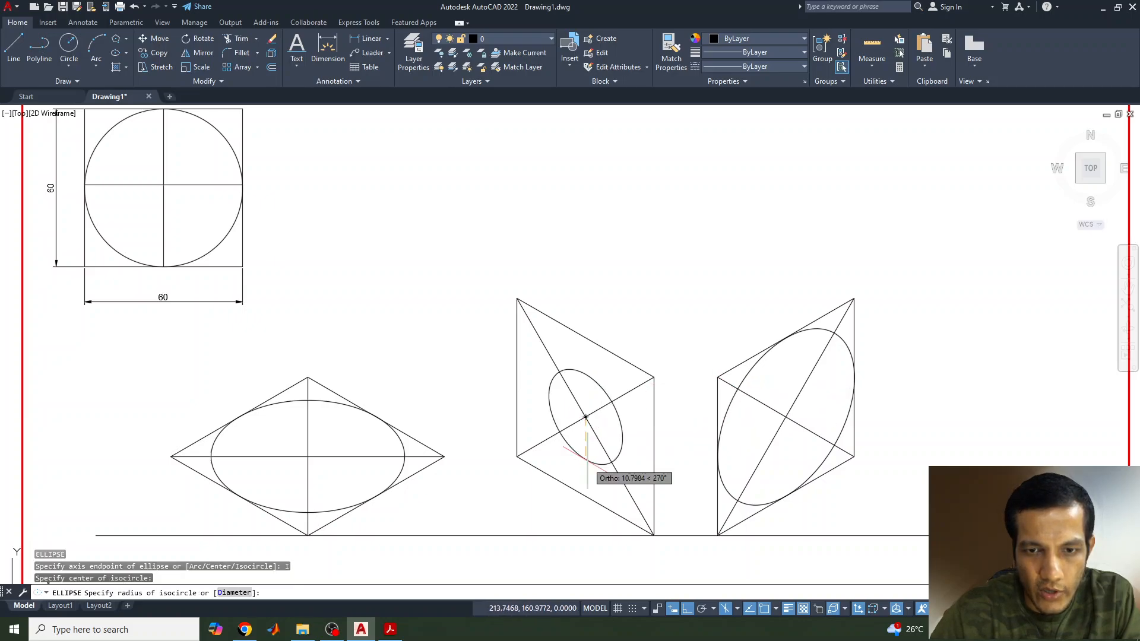
{"action": "left_click", "coordinate": [586, 494]}
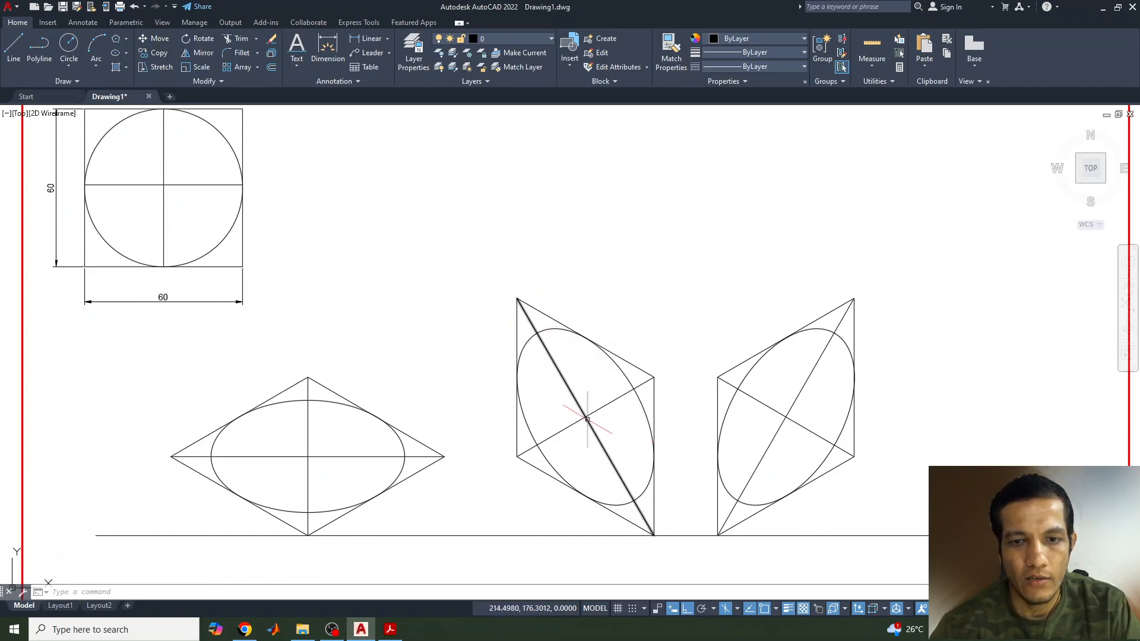
Check the reference slide in EG PPT.pdf, return to the AutoCAD drawing and give all three isocircles a red colour and 0.30 mm lineweight.
{"action": "left_click", "coordinate": [394, 633]}
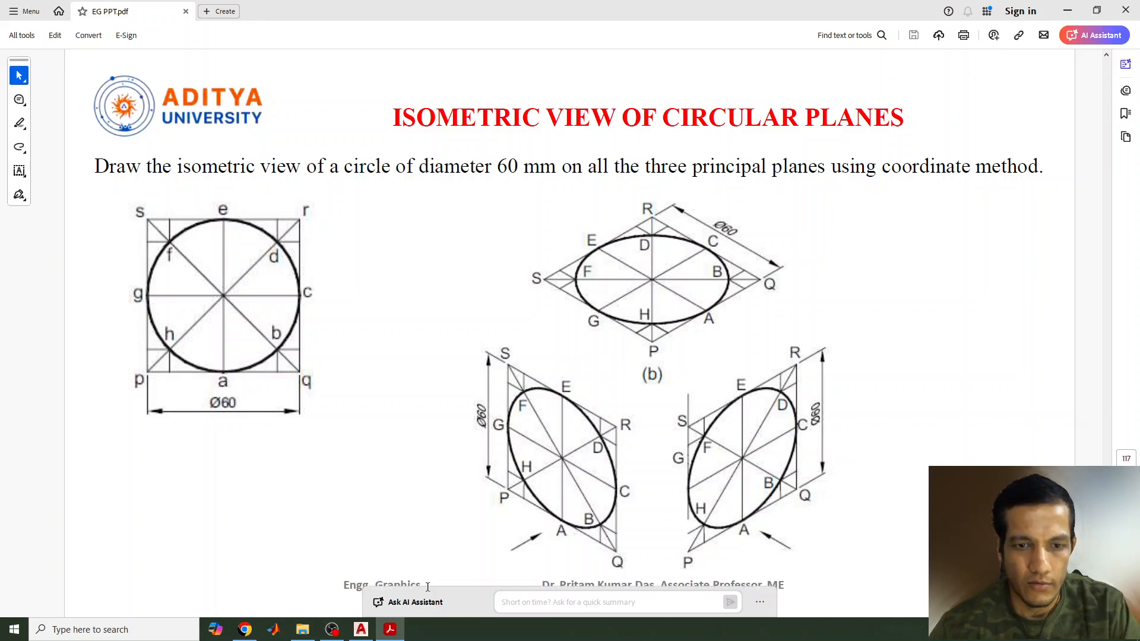
{"action": "left_click", "coordinate": [361, 629]}
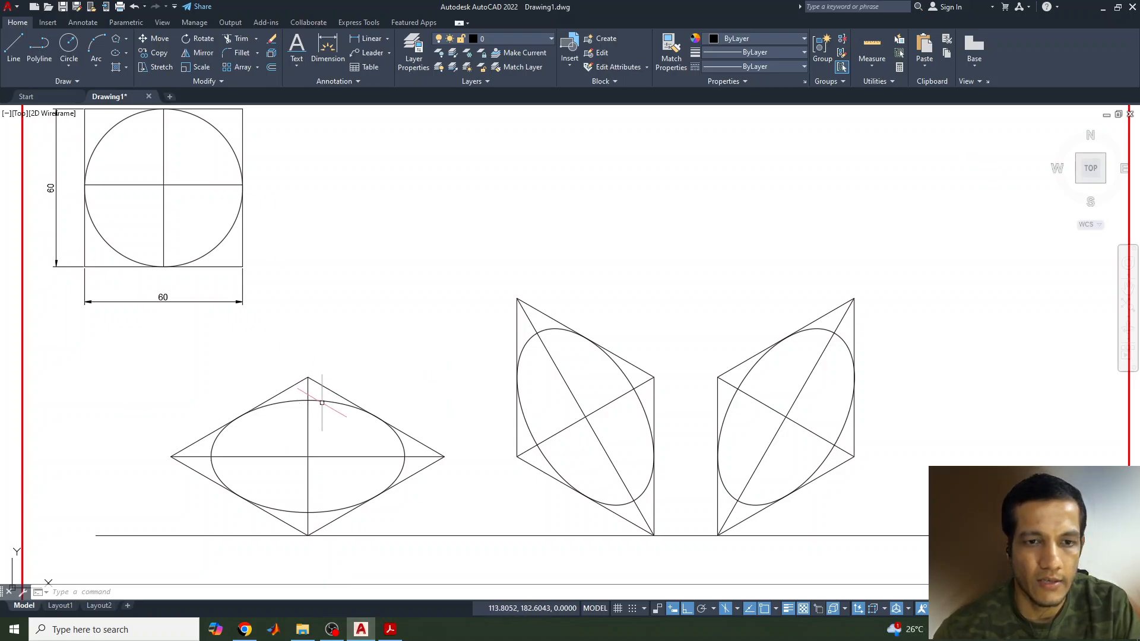
{"action": "left_click", "coordinate": [322, 401]}
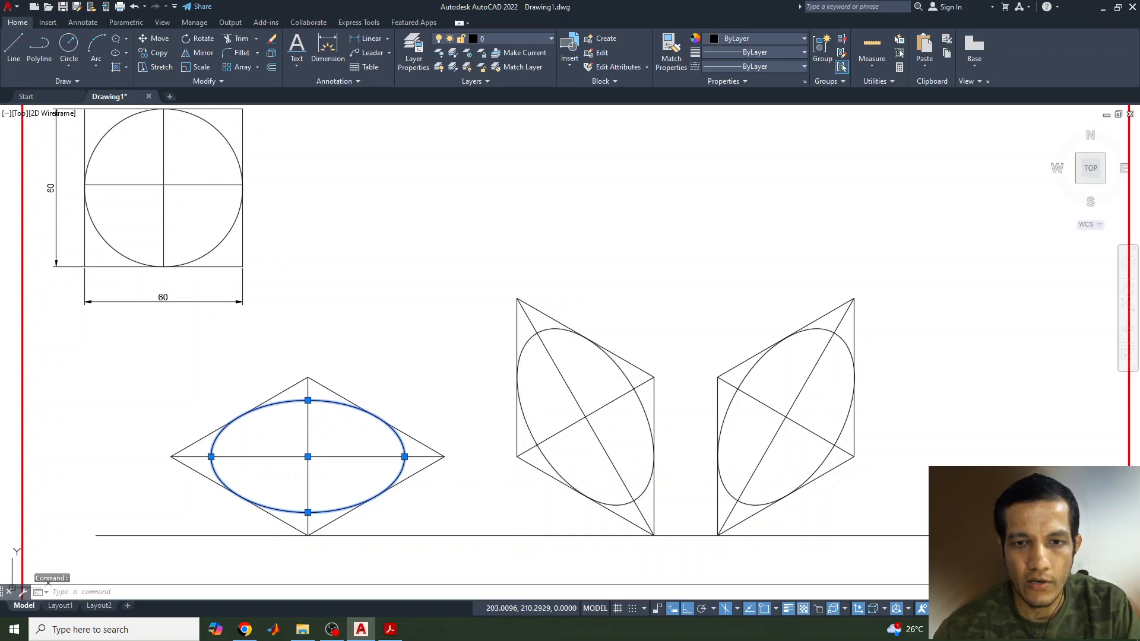
{"action": "left_click", "coordinate": [557, 328]}
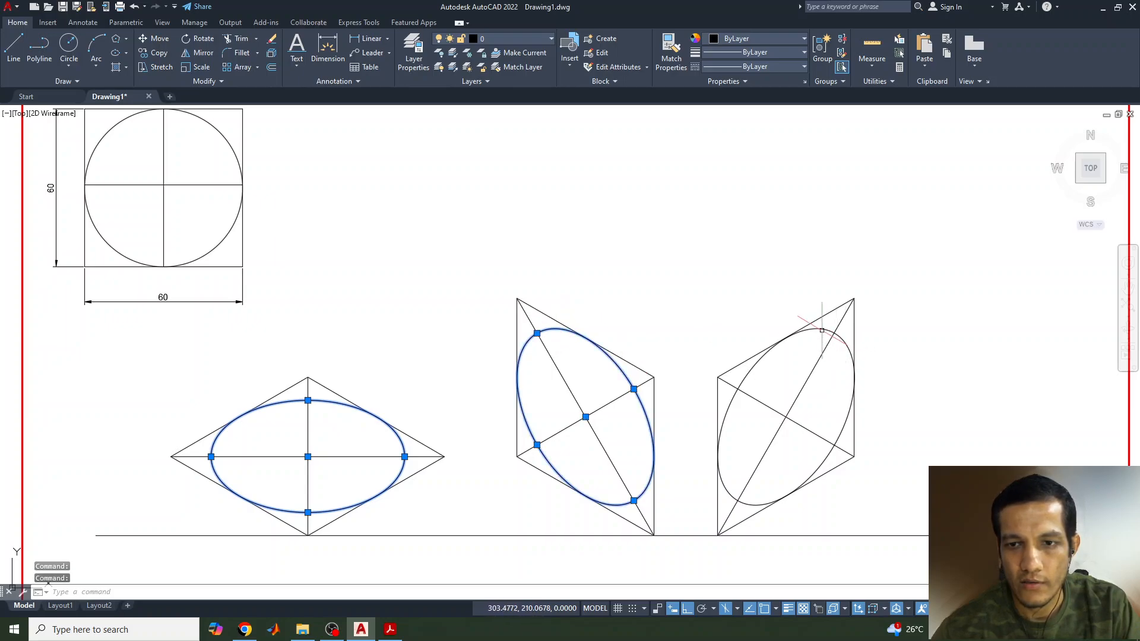
{"action": "left_click", "coordinate": [822, 330]}
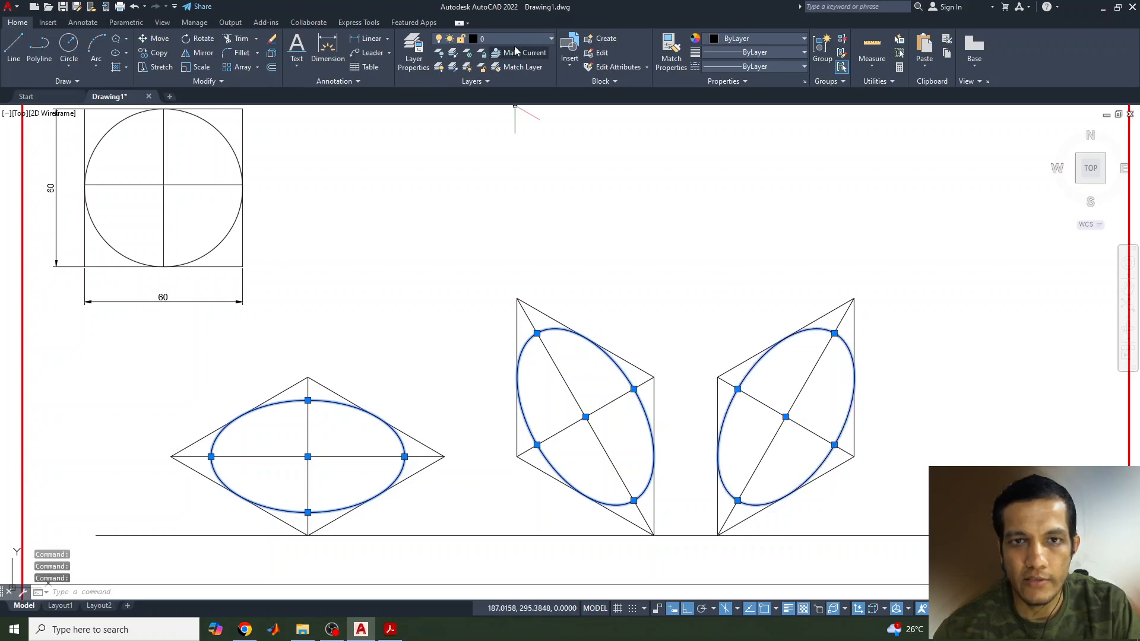
{"action": "left_click", "coordinate": [733, 44]}
{"action": "left_click", "coordinate": [716, 157]}
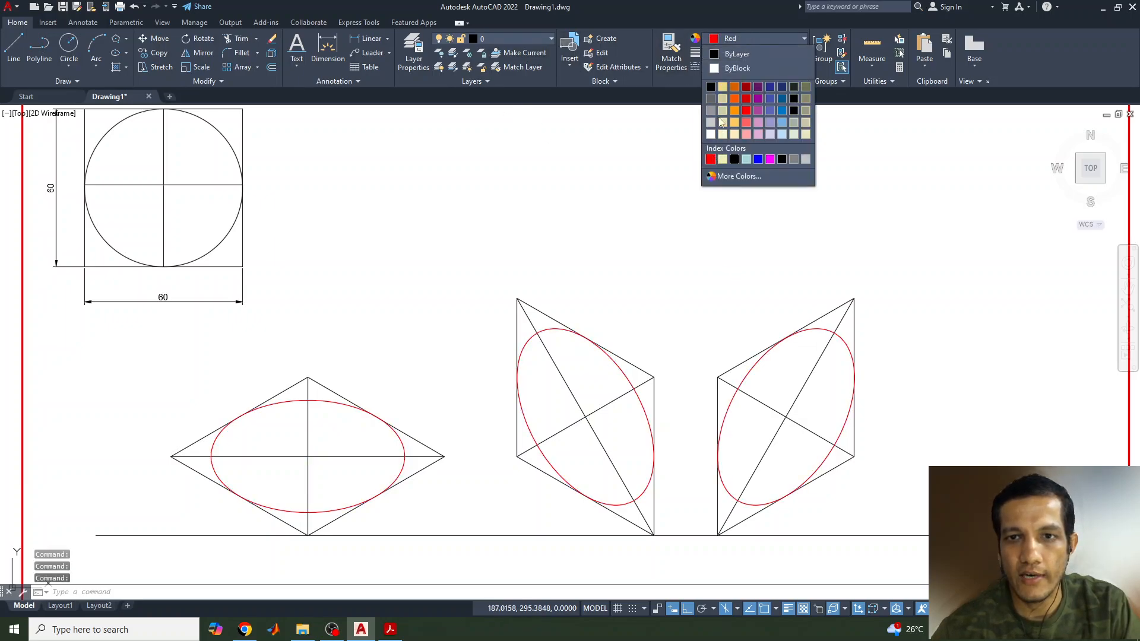
{"action": "left_click", "coordinate": [732, 53]}
{"action": "left_click", "coordinate": [735, 229]}
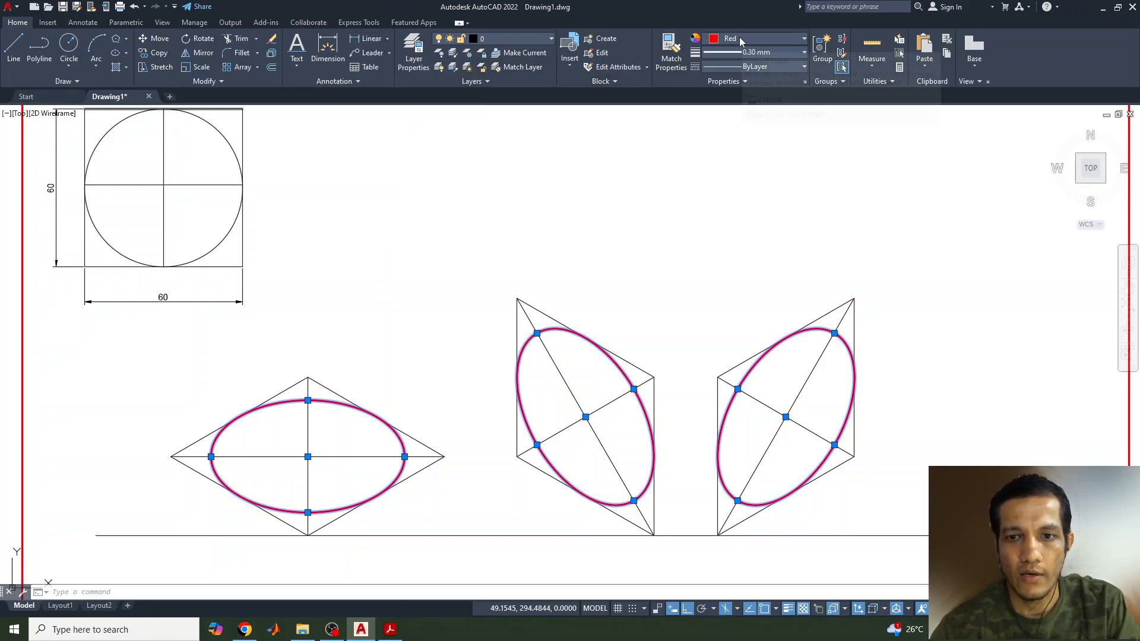
{"action": "left_click", "coordinate": [667, 237]}
{"action": "left_click", "coordinate": [669, 267]}
{"action": "key", "text": "Escape"}
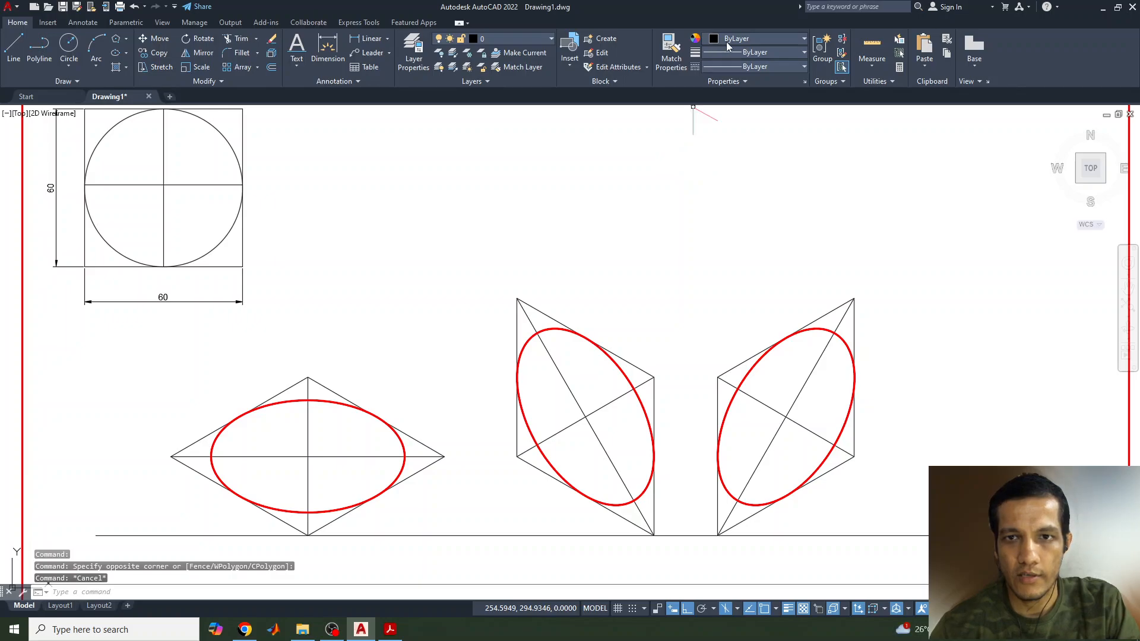
Try to add a diameter dimension to the top-plane isocircle.
{"action": "left_click", "coordinate": [371, 38]}
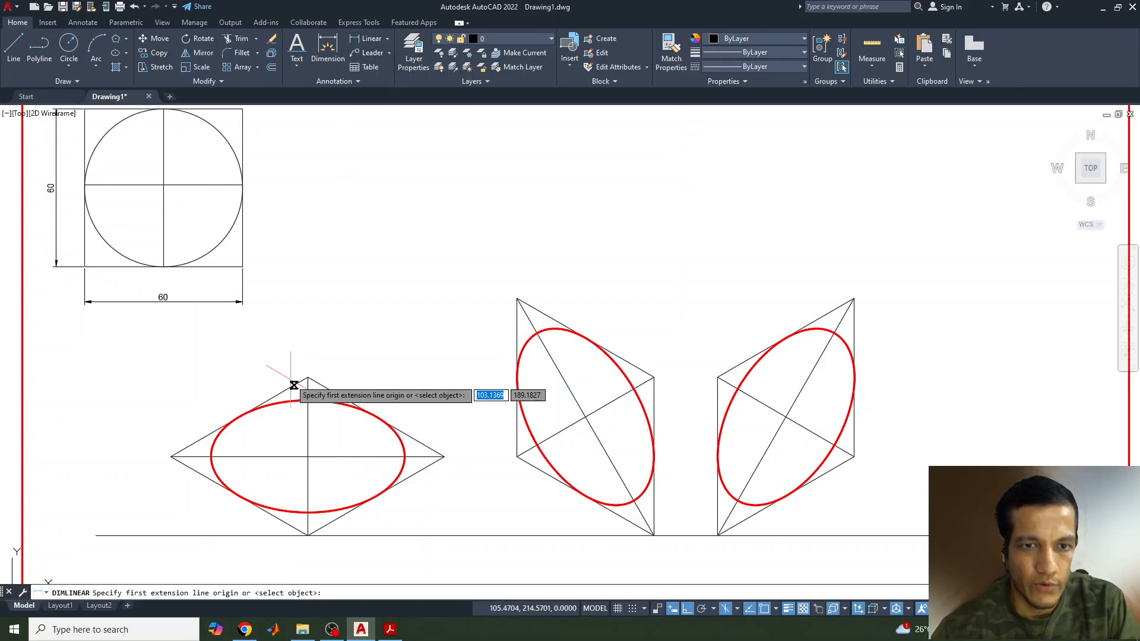
{"action": "left_click", "coordinate": [387, 39]}
{"action": "left_click", "coordinate": [384, 178]}
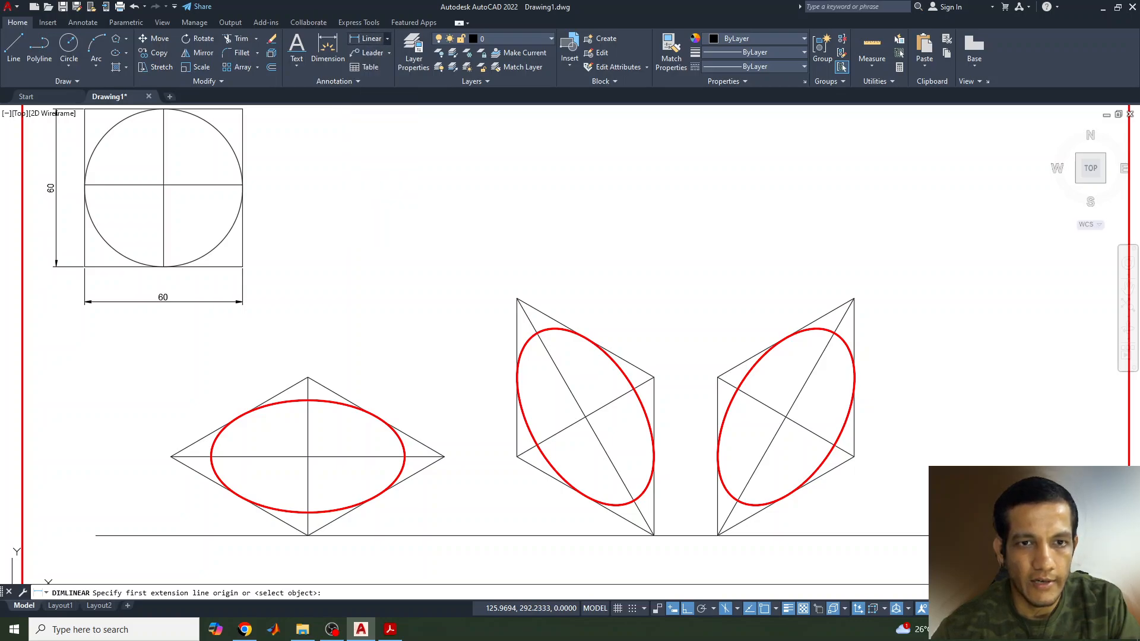
{"action": "left_click", "coordinate": [309, 400]}
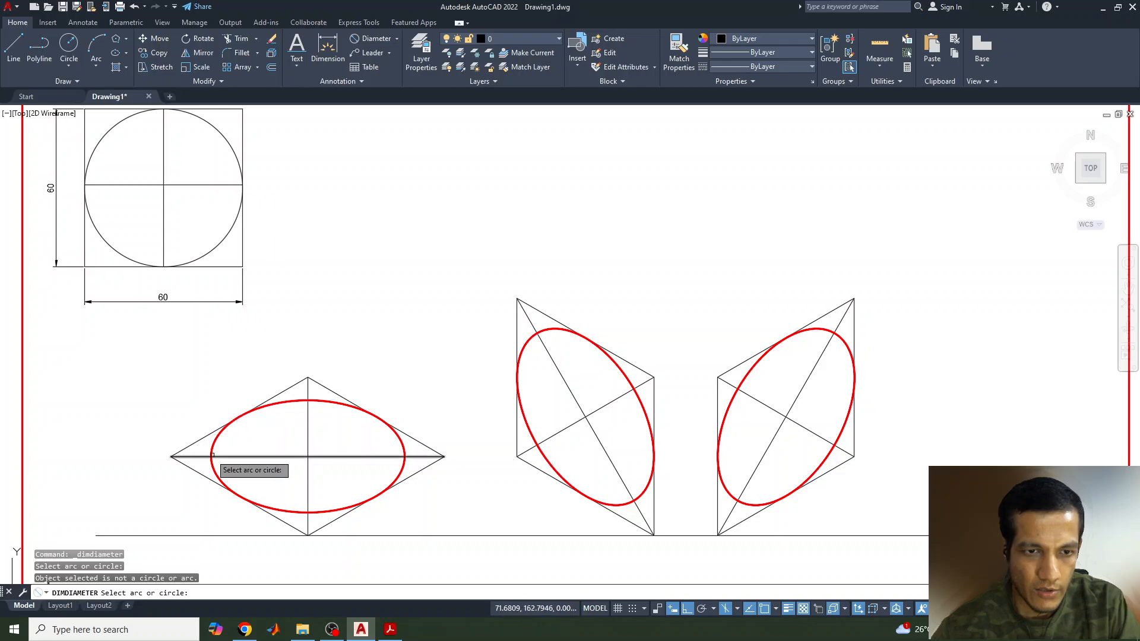
{"action": "left_click", "coordinate": [217, 449]}
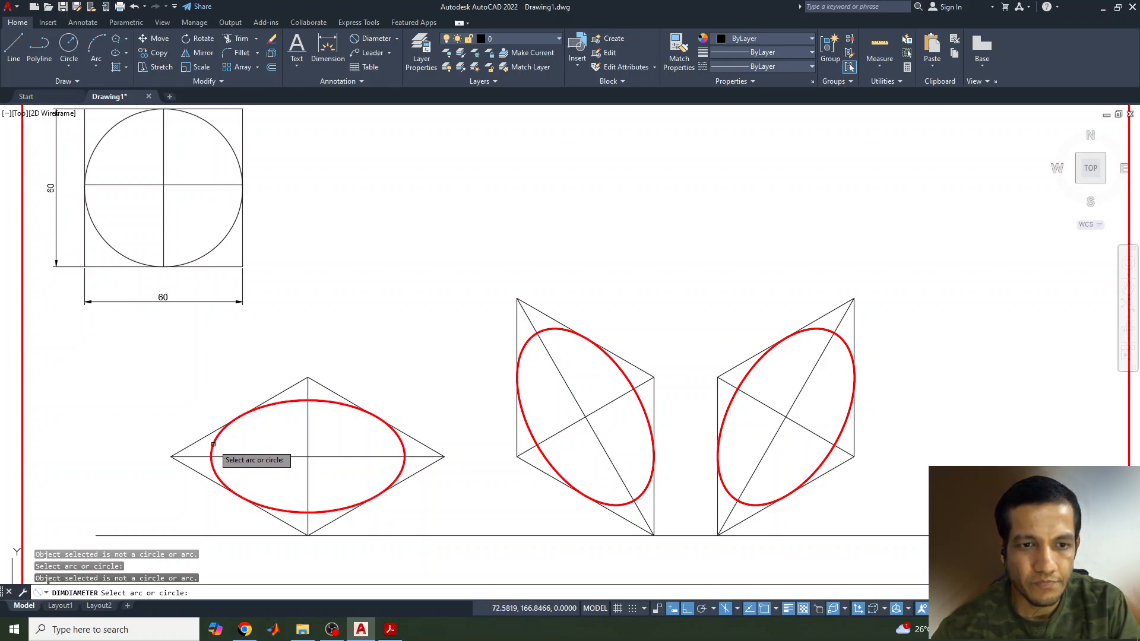
{"action": "key", "text": "Escape"}
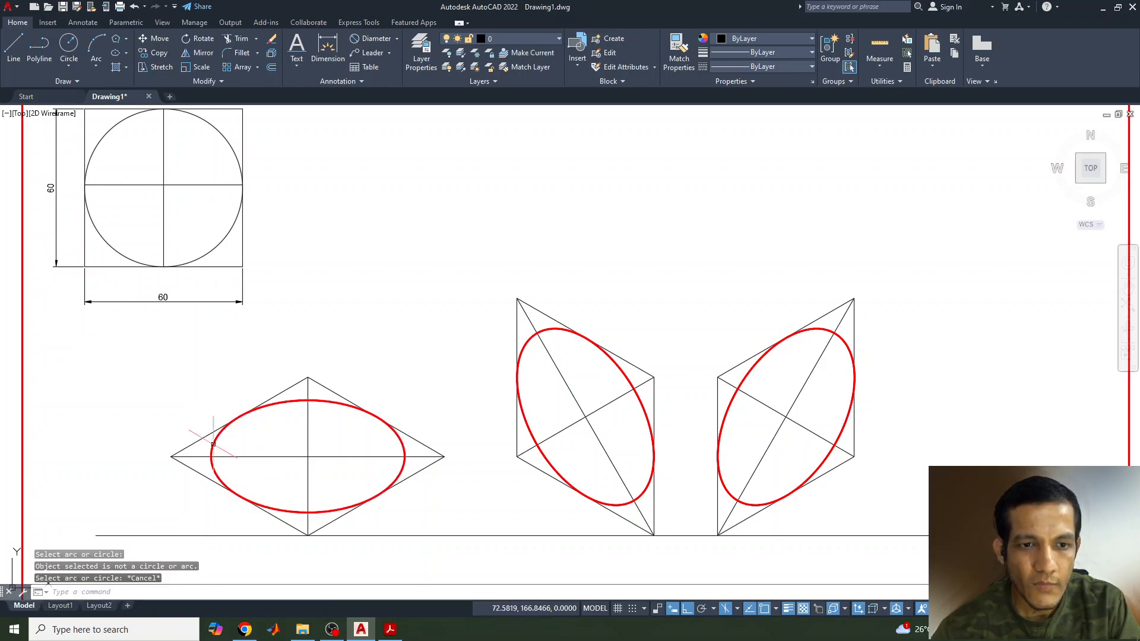
Try to add a linear dimension between the leftmost and lowest corners of the top-plane rhombus.
{"action": "left_click", "coordinate": [397, 39]}
{"action": "left_click", "coordinate": [379, 59]}
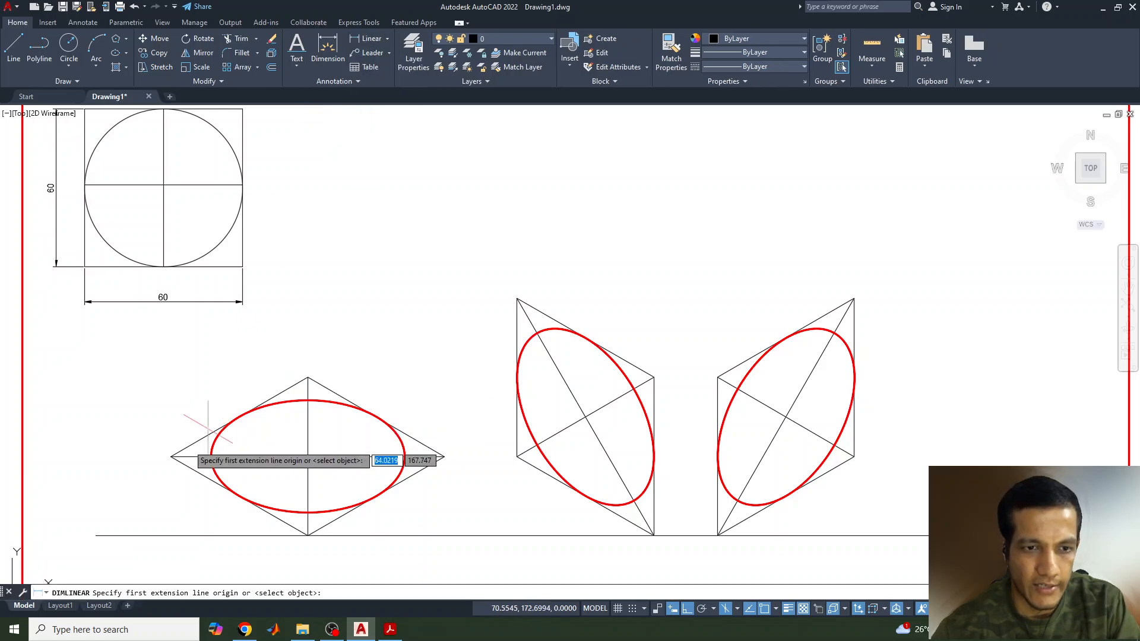
{"action": "left_click", "coordinate": [171, 456]}
{"action": "left_click", "coordinate": [308, 534]}
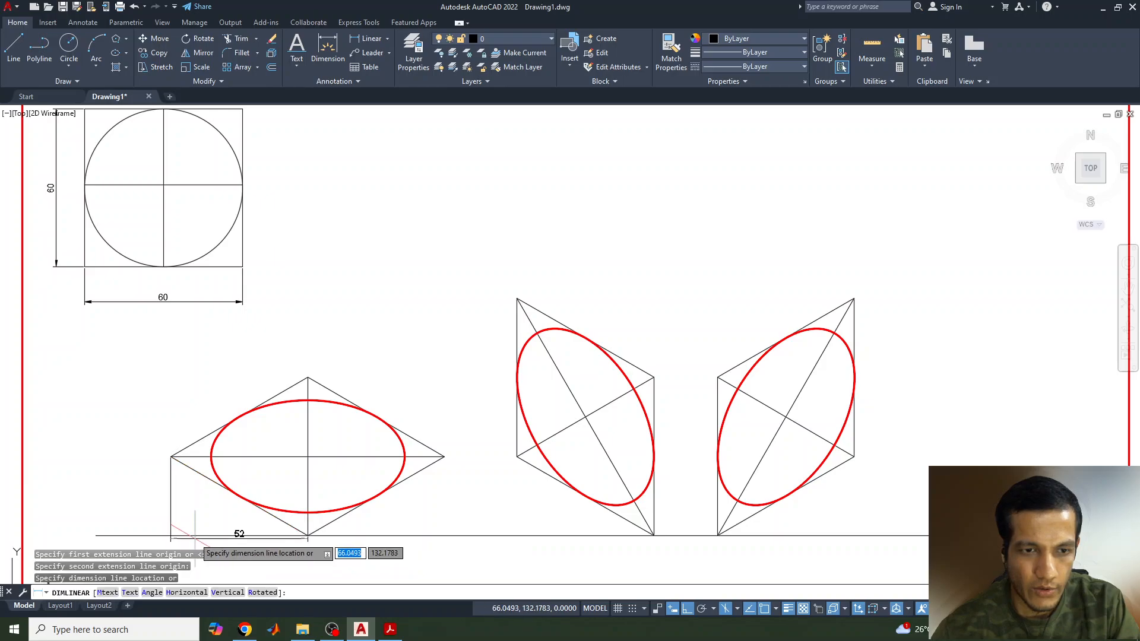
{"action": "key", "text": "Escape"}
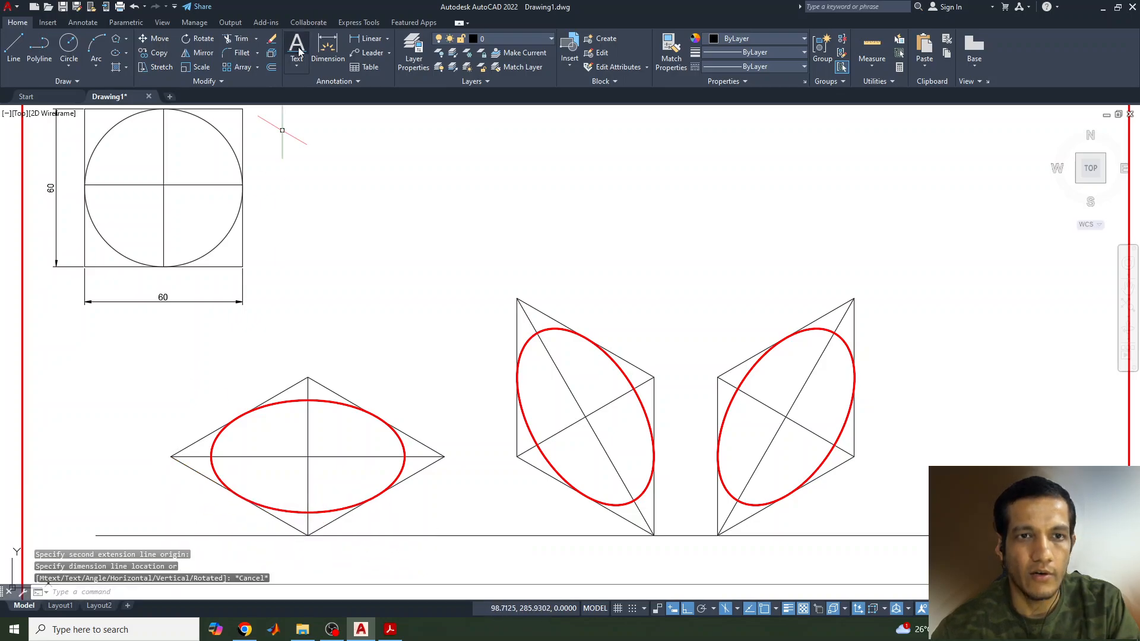
Add aligned dimensions to the lower-left and upper-left edges of the top-plane rhombus, placed outside the shape.
{"action": "left_click", "coordinate": [387, 39]}
{"action": "left_click", "coordinate": [376, 81]}
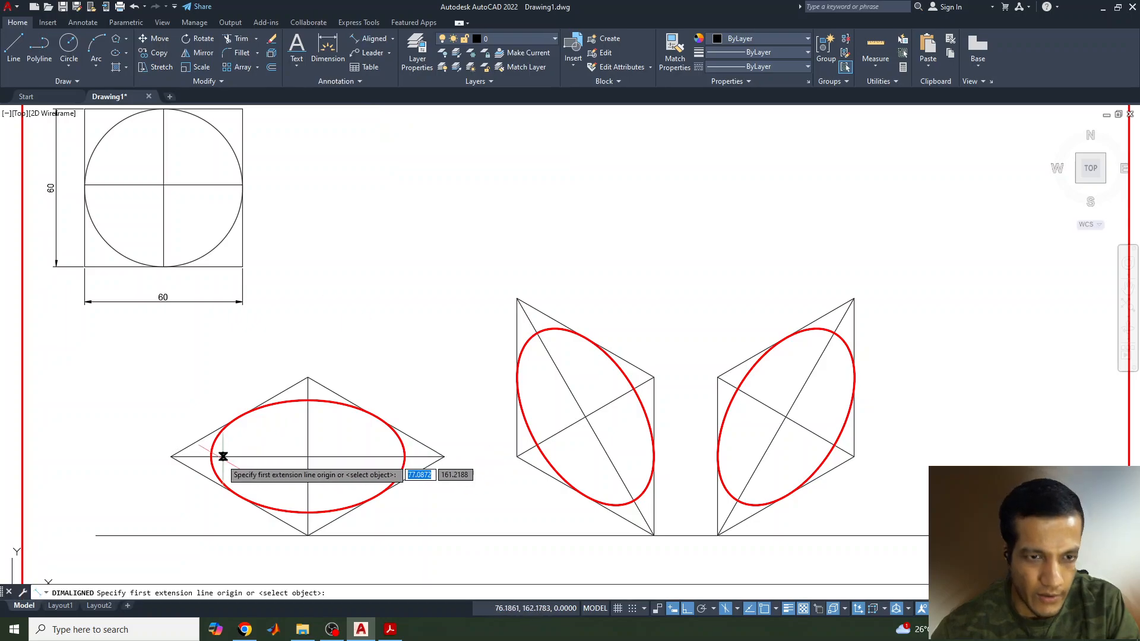
{"action": "left_click", "coordinate": [171, 456]}
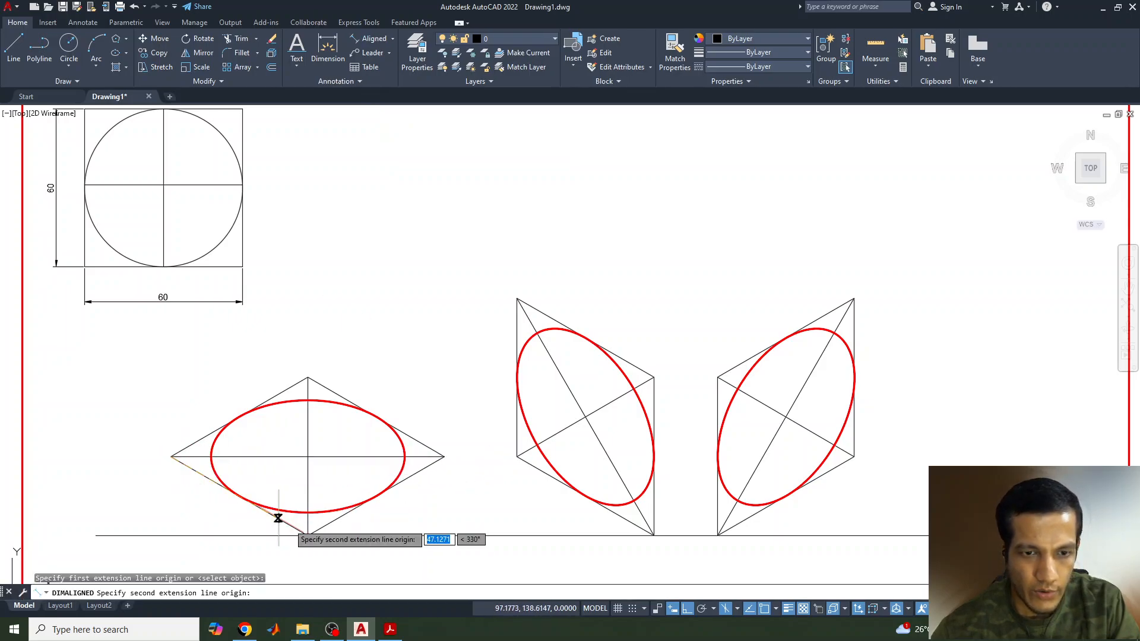
{"action": "left_click", "coordinate": [308, 535]}
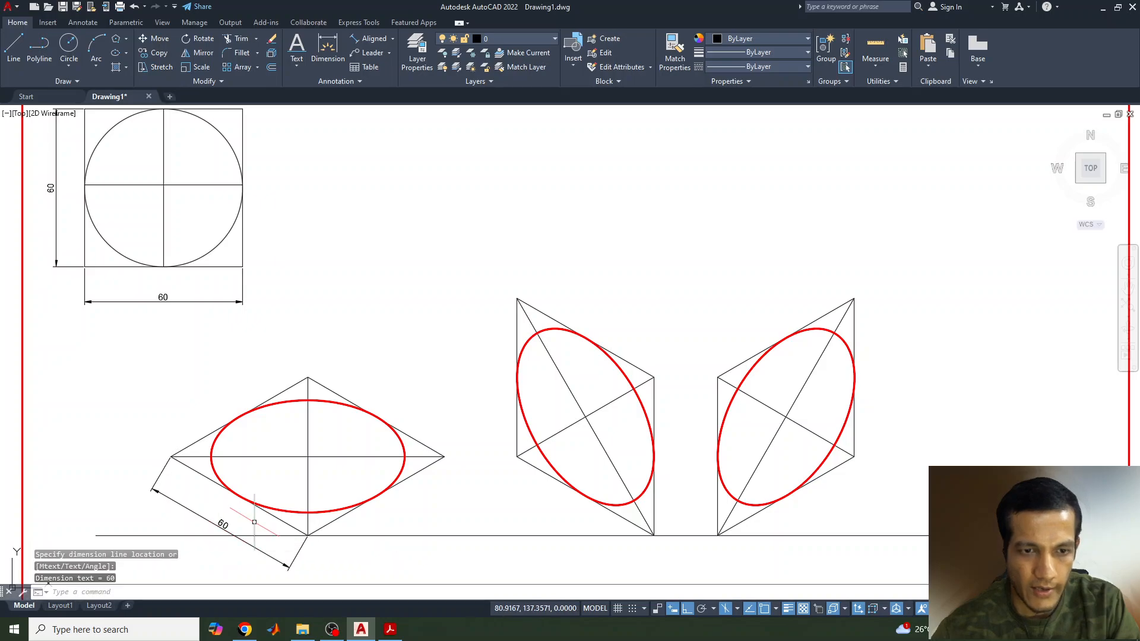
{"action": "left_click", "coordinate": [459, 506]}
{"action": "key", "text": "Return"}
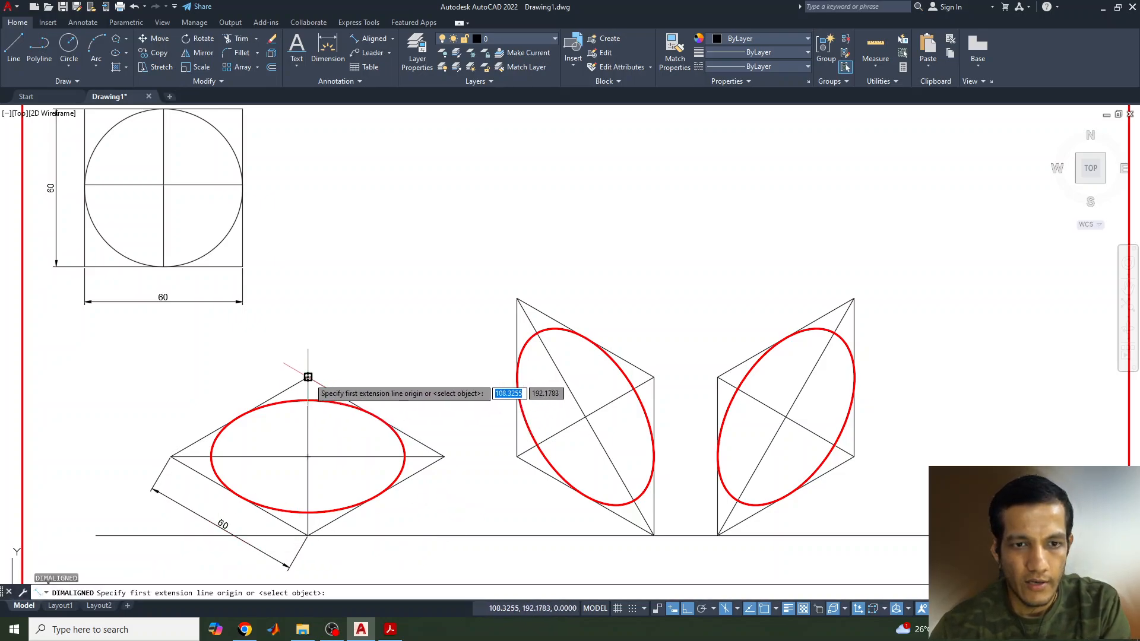
{"action": "left_click", "coordinate": [309, 377]}
{"action": "left_click", "coordinate": [171, 456]}
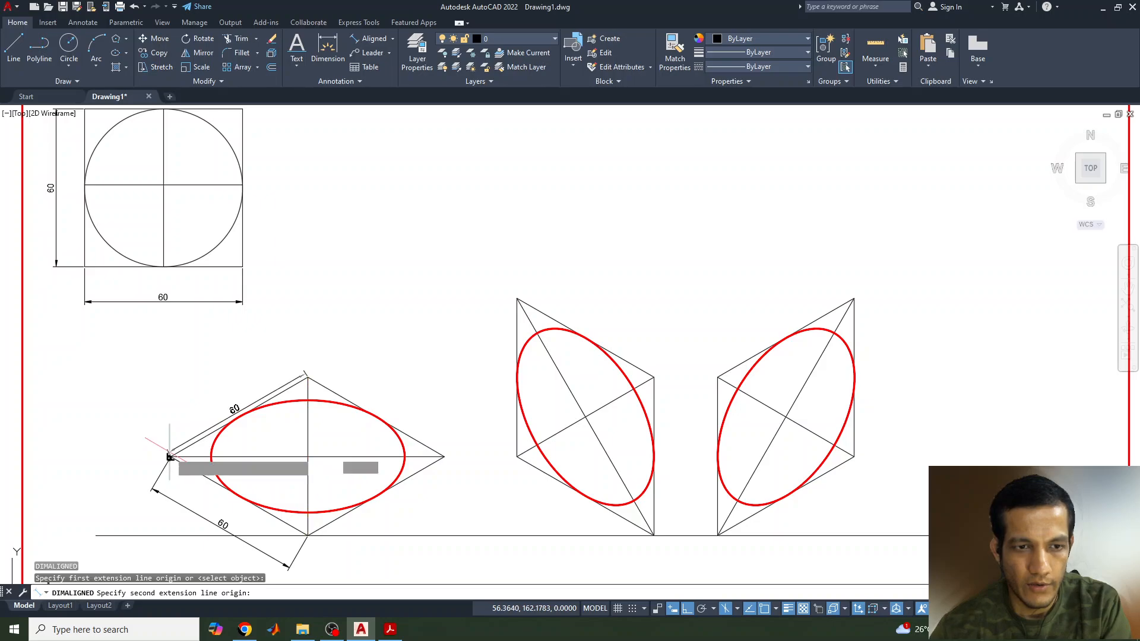
{"action": "left_click", "coordinate": [172, 412]}
Add aligned dimensions to the upper sloping edge and the left vertical edge of the middle rhombus.
{"action": "key", "text": "Return"}
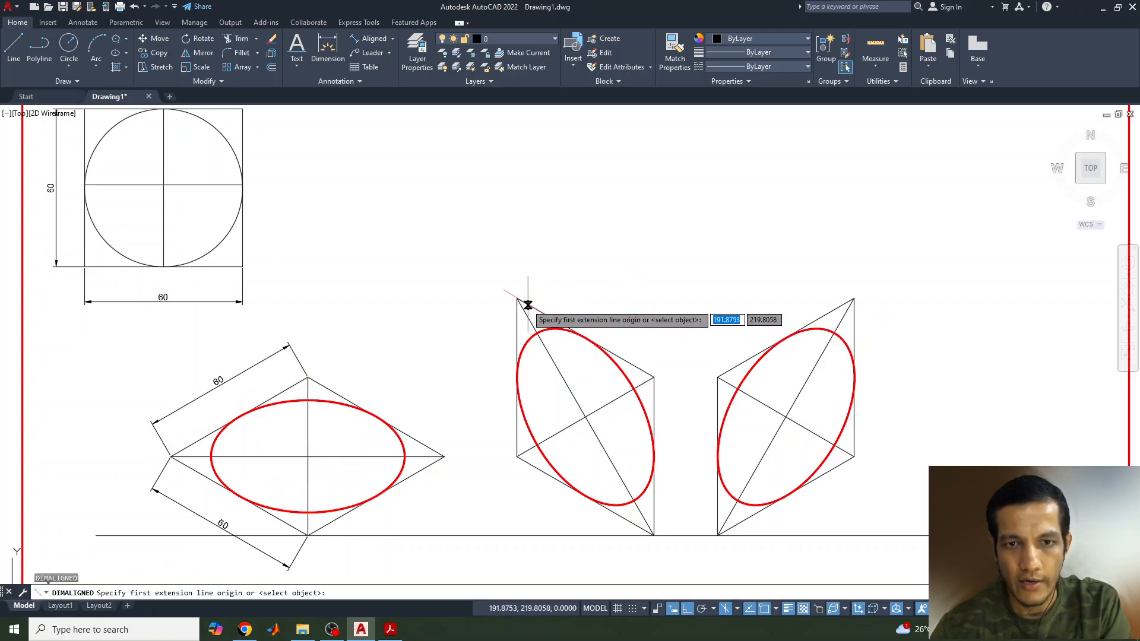
{"action": "left_click", "coordinate": [517, 299]}
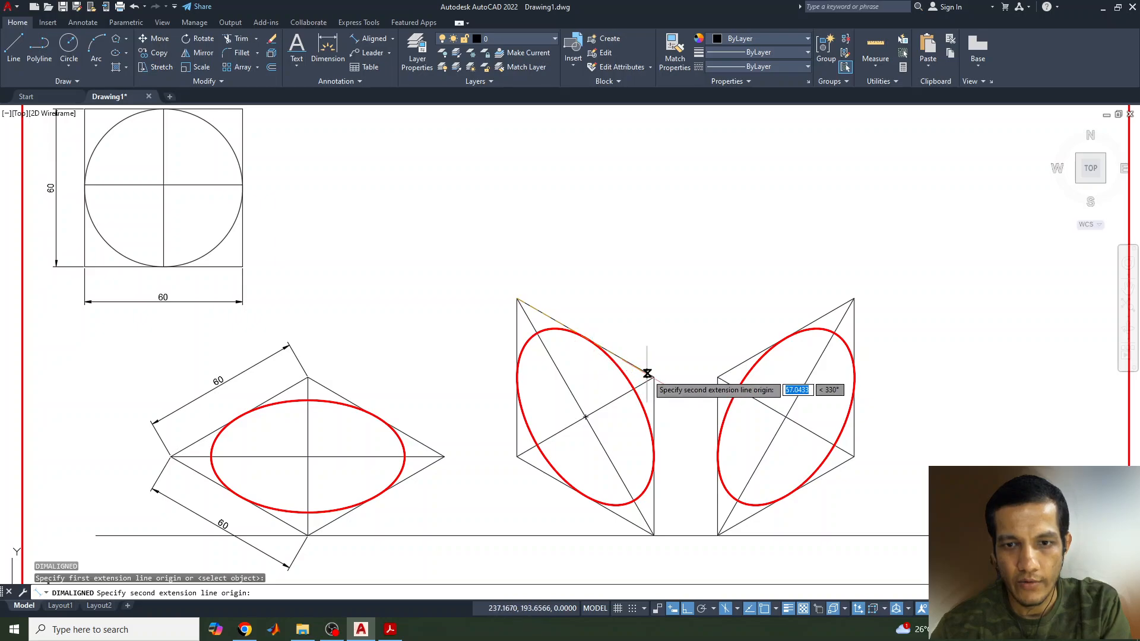
{"action": "left_click", "coordinate": [654, 377]}
{"action": "left_click", "coordinate": [644, 324]}
{"action": "key", "text": "Return"}
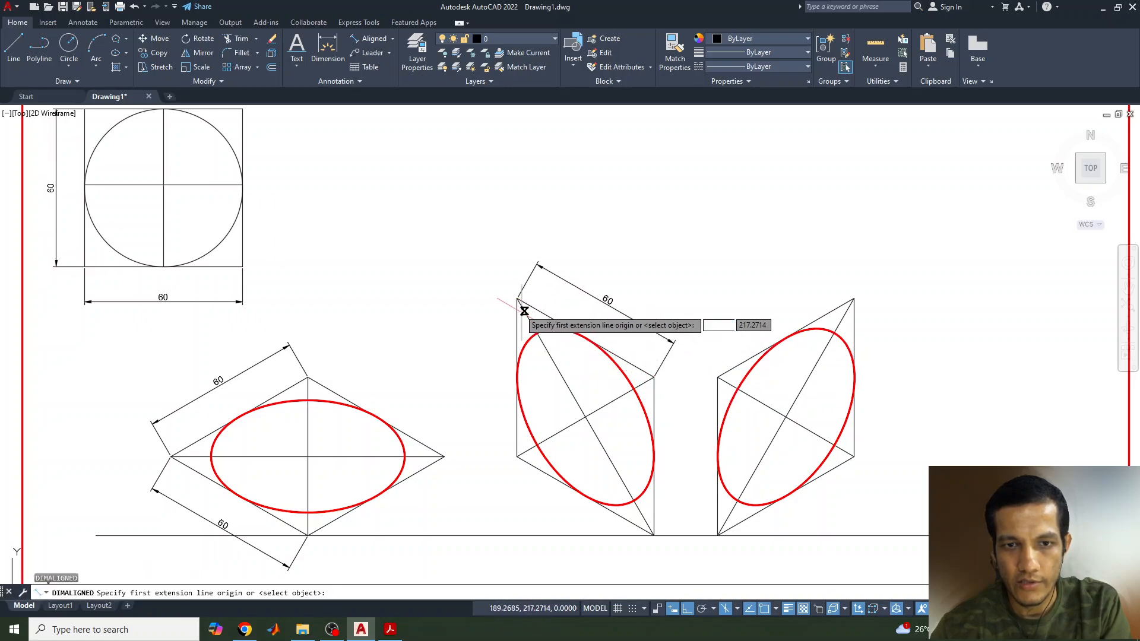
{"action": "left_click", "coordinate": [517, 298]}
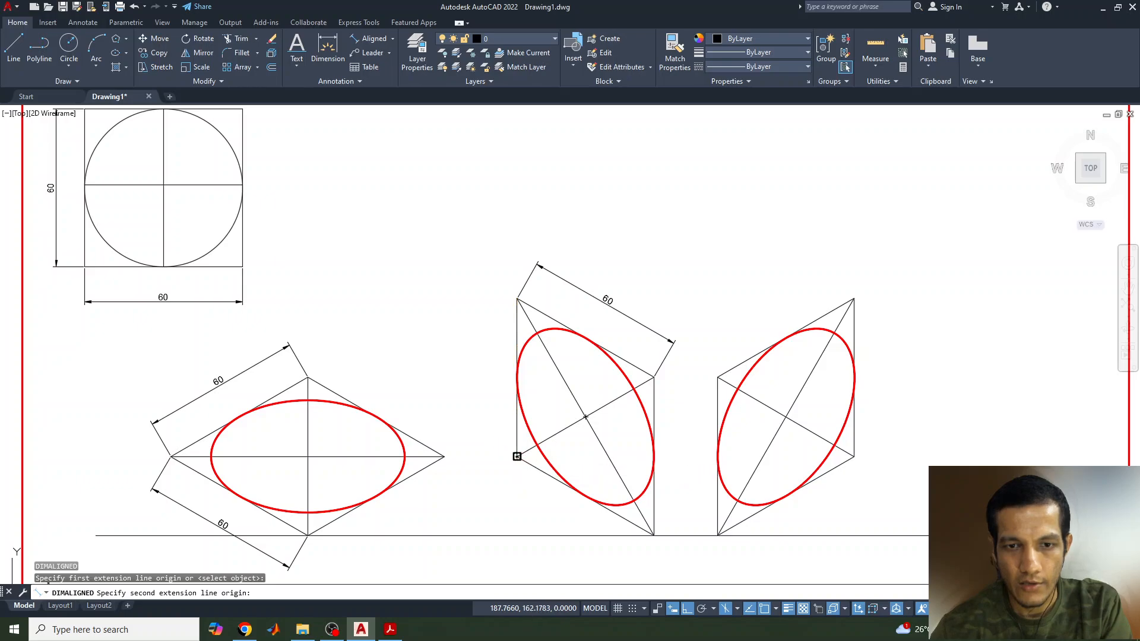
{"action": "left_click", "coordinate": [517, 456]}
{"action": "left_click", "coordinate": [487, 425]}
Add aligned dimensions to the upper sloping edge and the right vertical edge of the rightmost rhombus.
{"action": "key", "text": "Return"}
{"action": "left_click", "coordinate": [717, 377]}
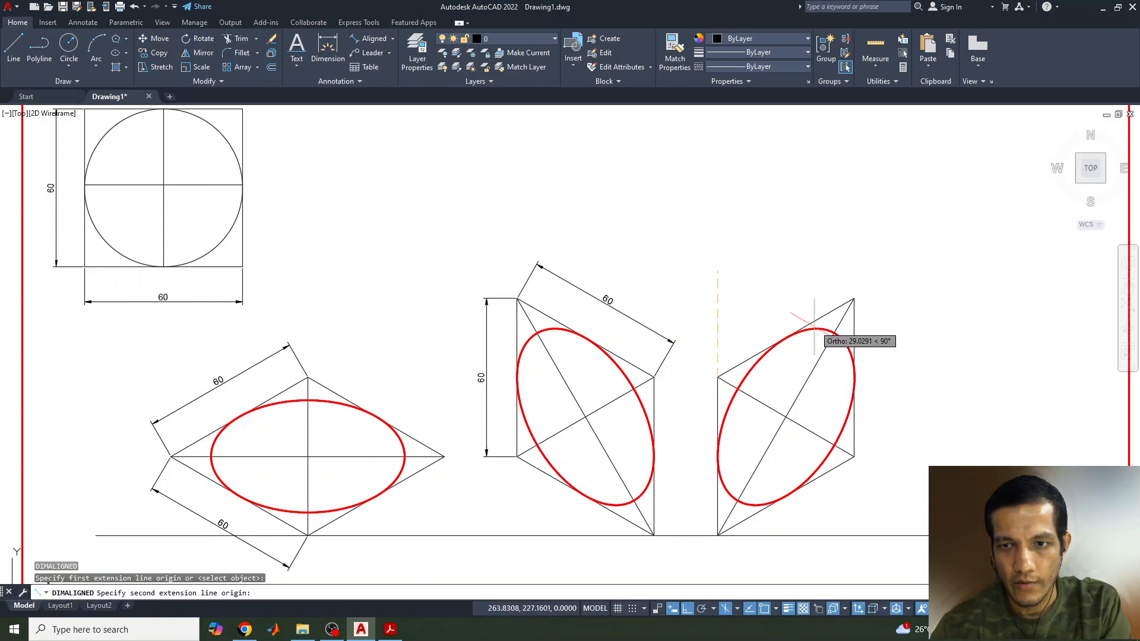
{"action": "left_click", "coordinate": [853, 300]}
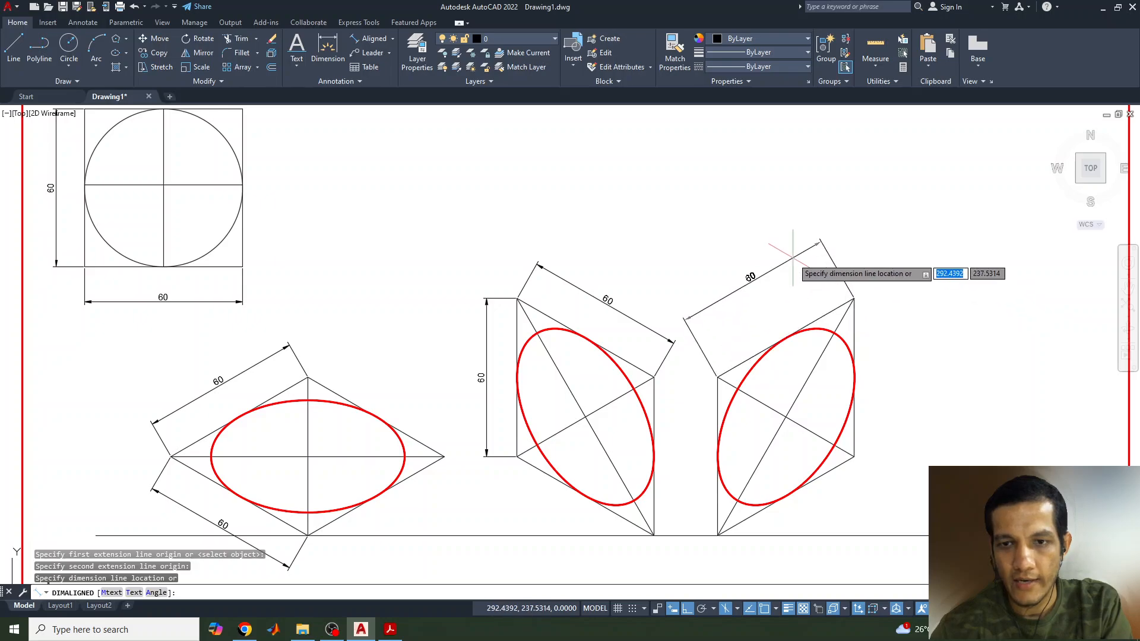
{"action": "left_click", "coordinate": [792, 260]}
{"action": "key", "text": "Return"}
{"action": "left_click", "coordinate": [853, 299]}
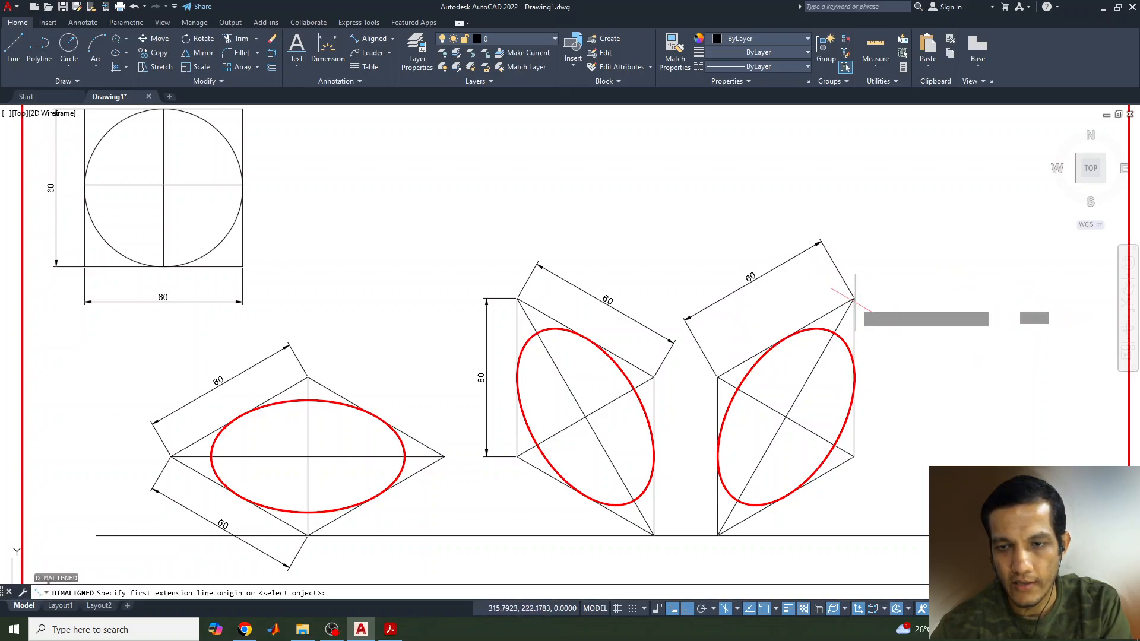
{"action": "left_click", "coordinate": [853, 456]}
{"action": "left_click", "coordinate": [905, 419]}
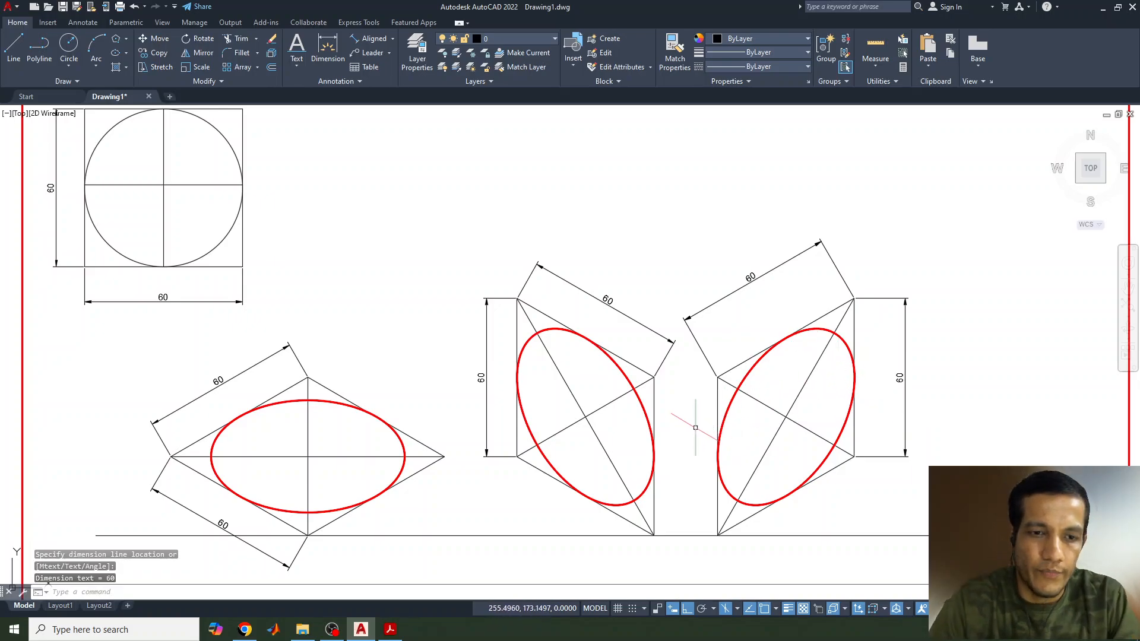
Add angular dimensions between the horizontal base line and both lower edges of the top-plane rhombus.
{"action": "left_click", "coordinate": [393, 40]}
{"action": "left_click", "coordinate": [380, 106]}
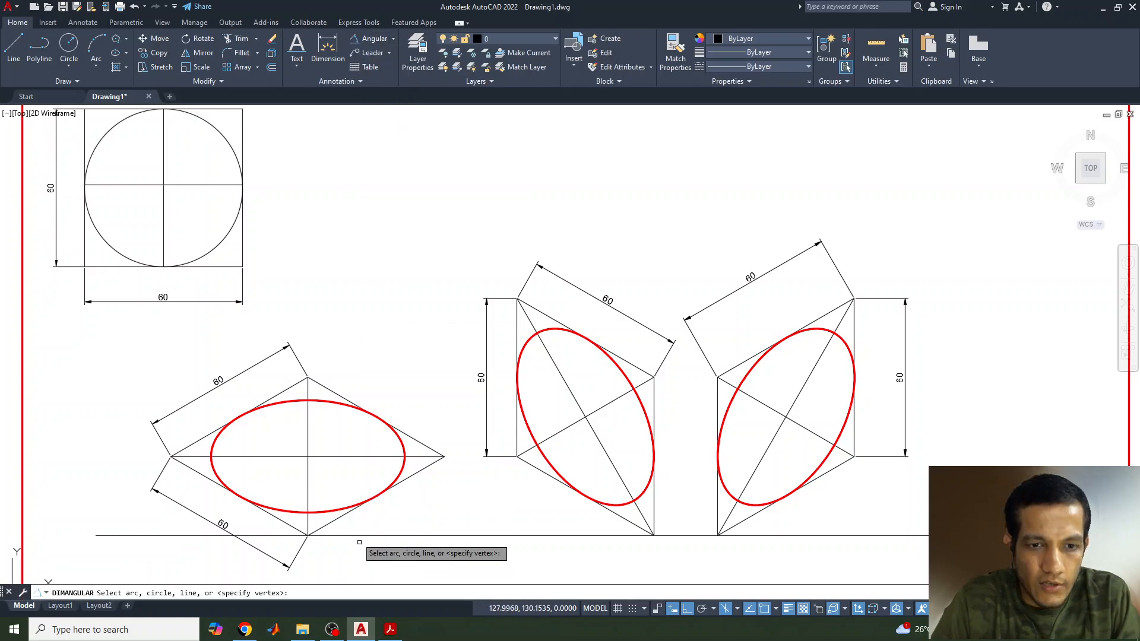
{"action": "left_click", "coordinate": [341, 517]}
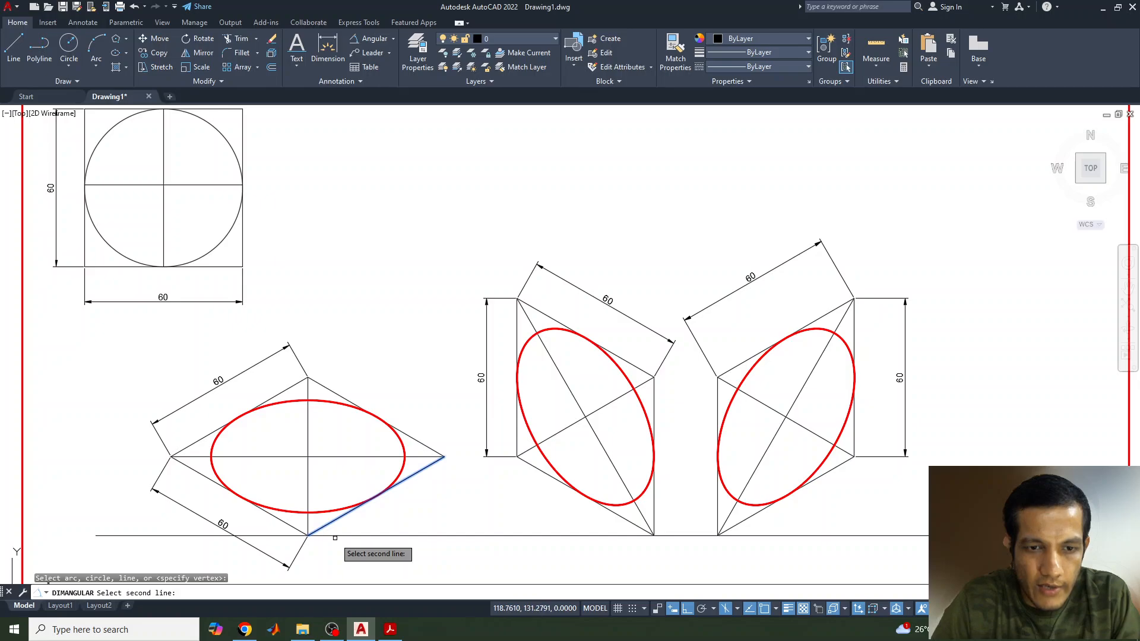
{"action": "left_click", "coordinate": [335, 536]}
{"action": "left_click", "coordinate": [391, 517]}
{"action": "key", "text": "space"}
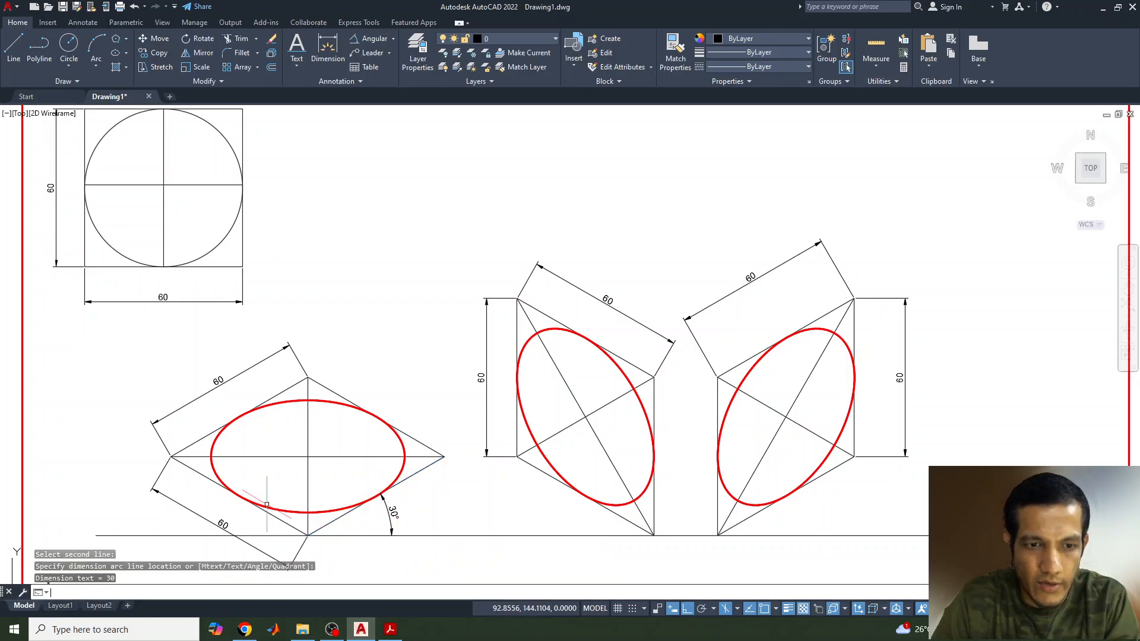
{"action": "left_click", "coordinate": [229, 494]}
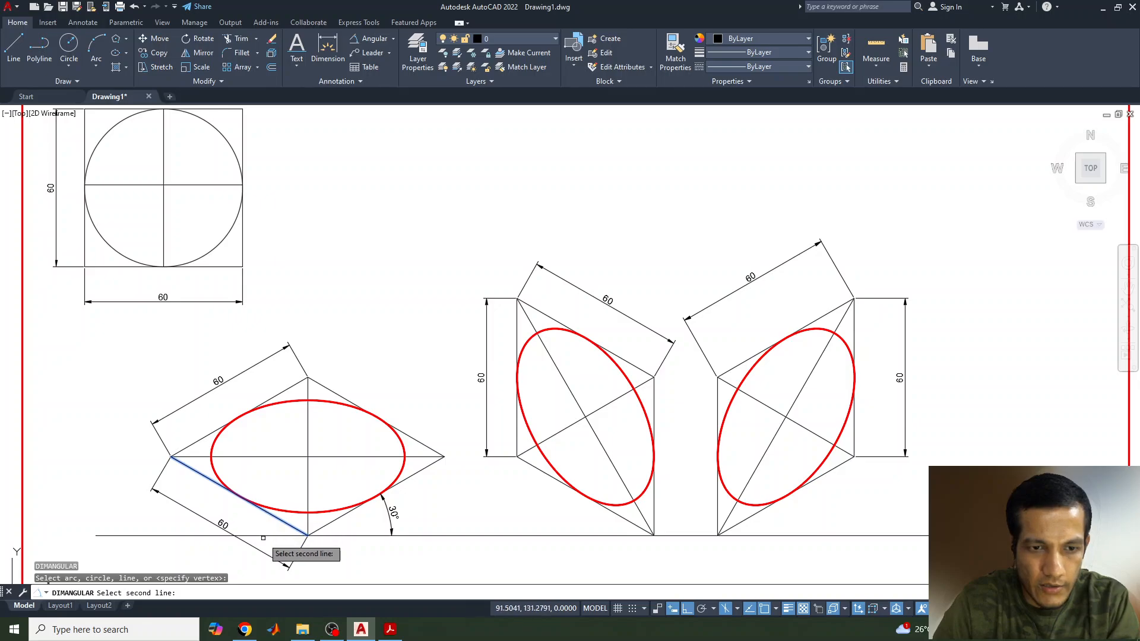
{"action": "left_click", "coordinate": [262, 536]}
{"action": "left_click", "coordinate": [257, 530]}
Add angular dimensions from the base line to the middle rhombus's lower sloping edge and to its right vertical edge.
{"action": "key", "text": "space"}
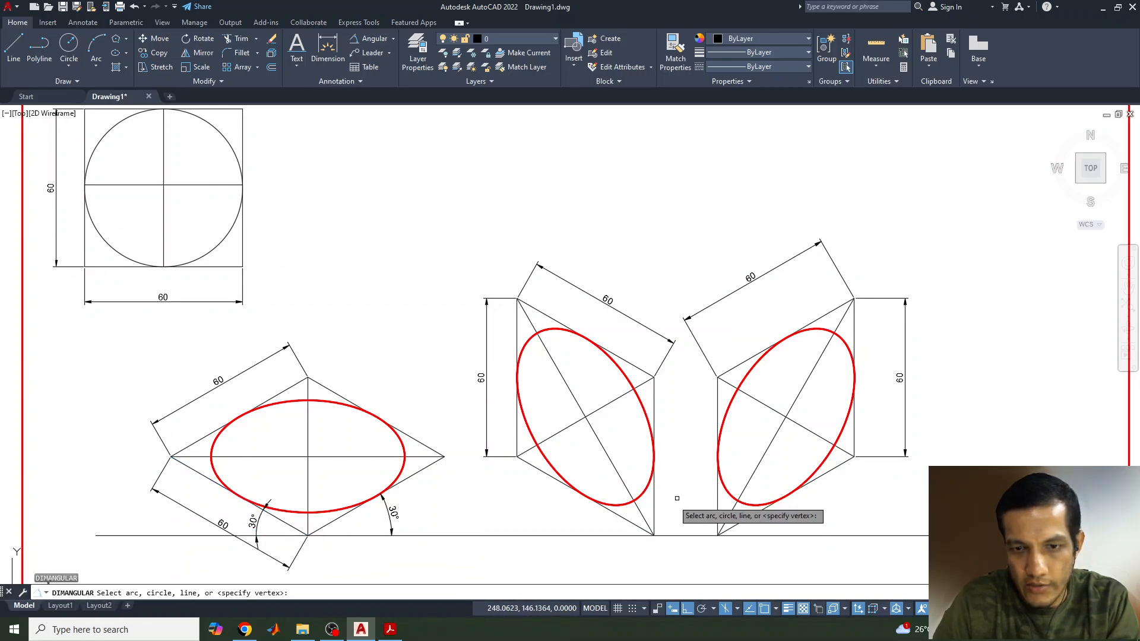
{"action": "left_click", "coordinate": [626, 522]}
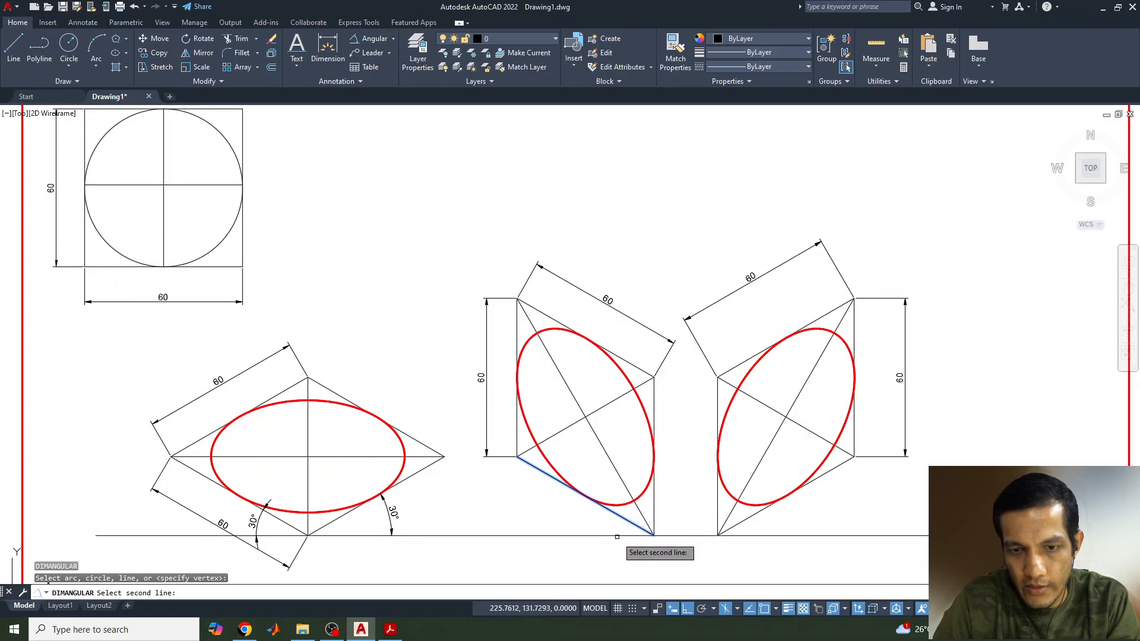
{"action": "left_click", "coordinate": [617, 535]}
{"action": "left_click", "coordinate": [589, 523]}
{"action": "key", "text": "space"}
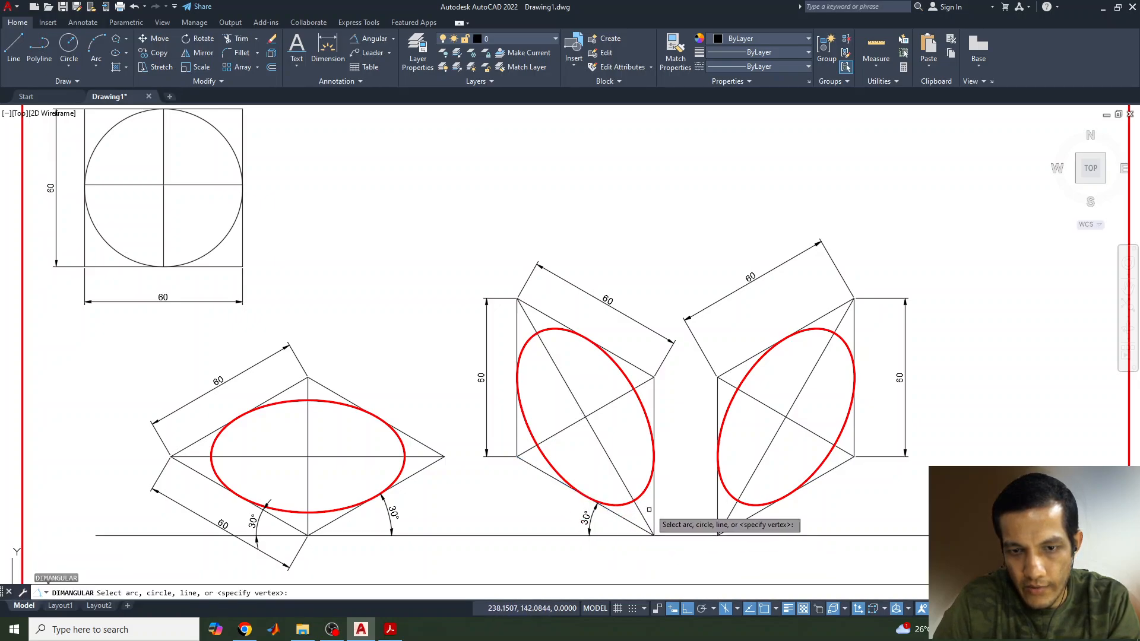
{"action": "left_click", "coordinate": [654, 525]}
{"action": "left_click", "coordinate": [664, 536]}
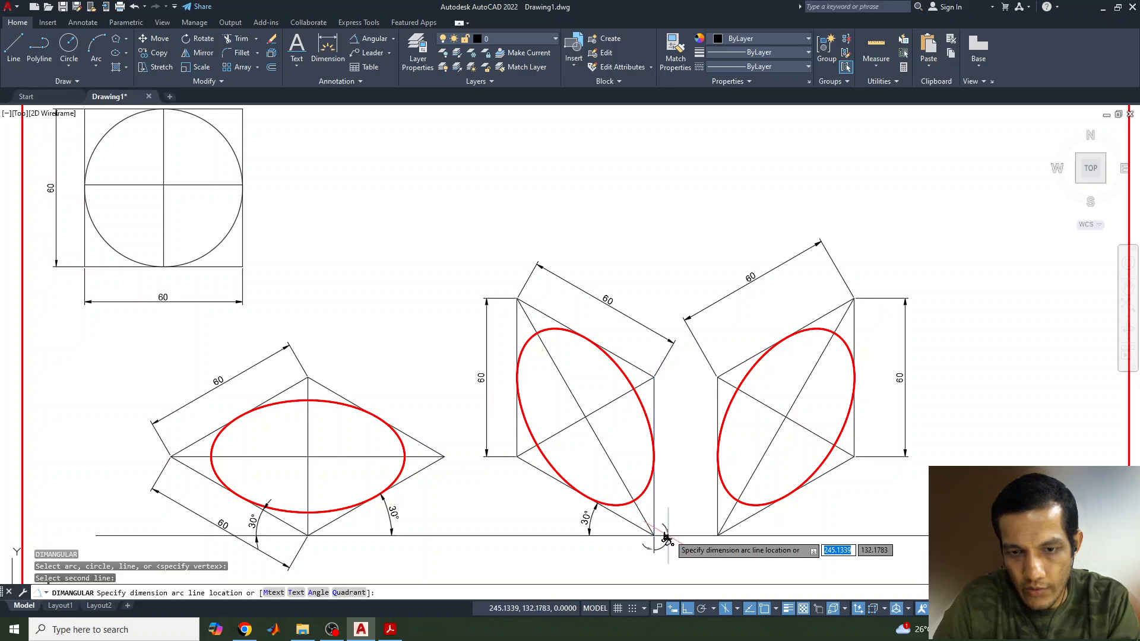
{"action": "left_click", "coordinate": [678, 509]}
Add angular dimensions from the base line to the rightmost rhombus's lower sloping edge and to its left vertical edge.
{"action": "key", "text": "space"}
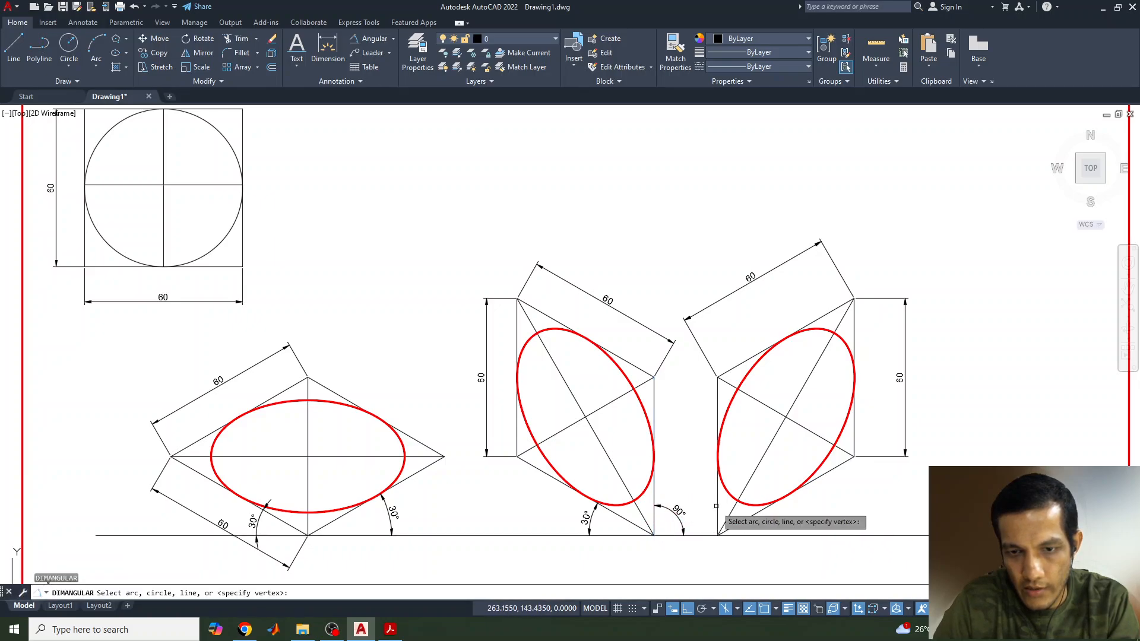
{"action": "left_click", "coordinate": [753, 515]}
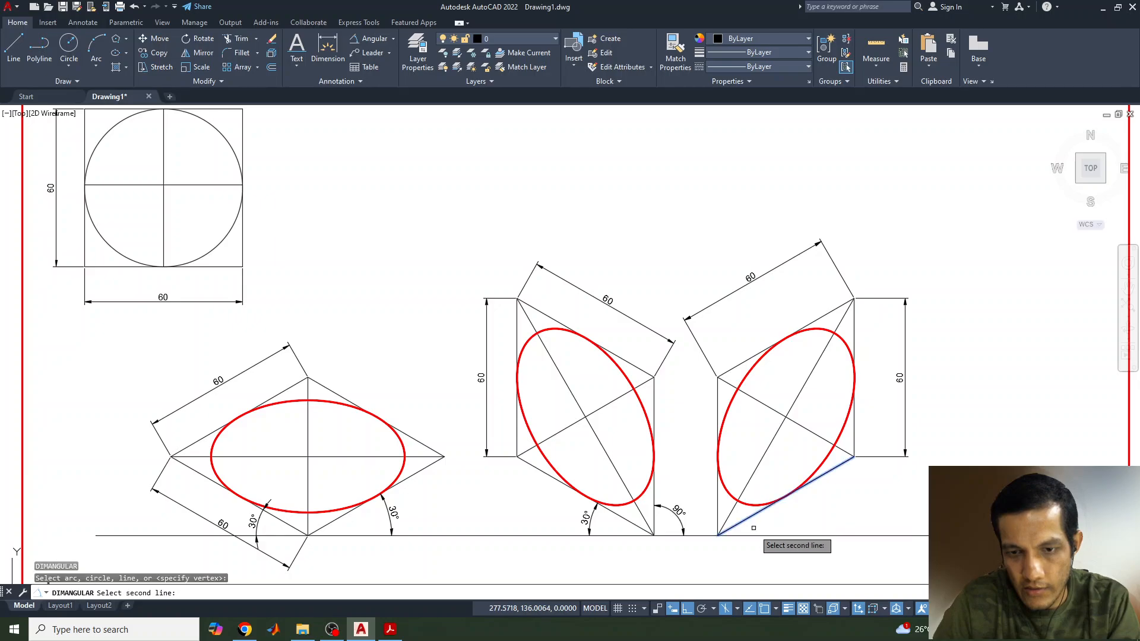
{"action": "left_click", "coordinate": [764, 536]}
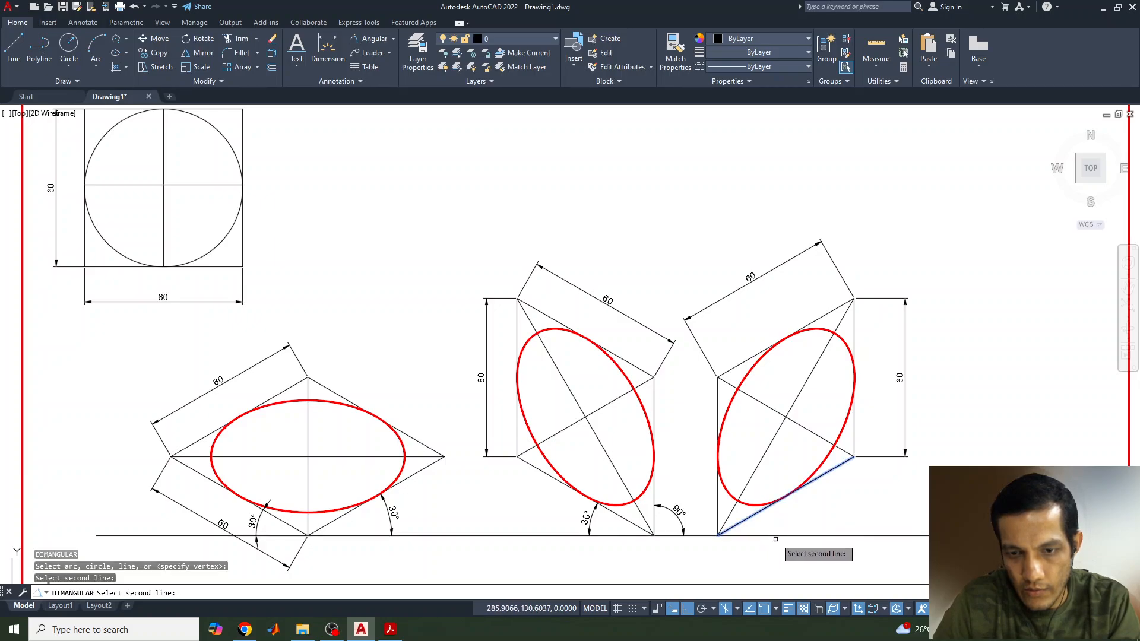
{"action": "left_click", "coordinate": [782, 522]}
{"action": "key", "text": "space"}
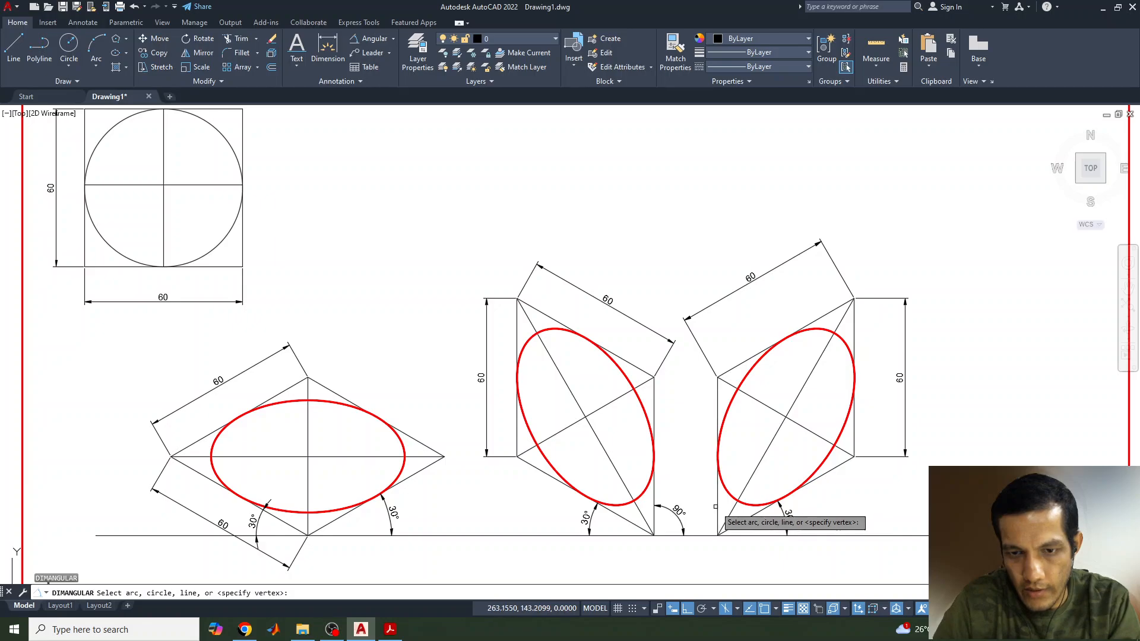
{"action": "left_click", "coordinate": [718, 505]}
{"action": "left_click", "coordinate": [704, 535]}
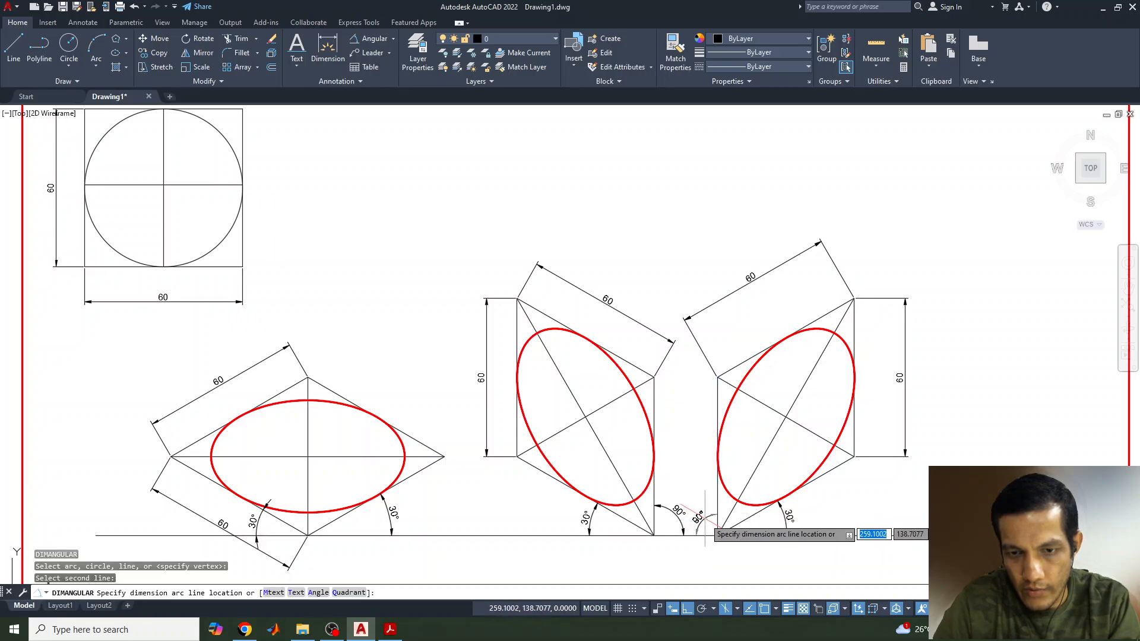
{"action": "left_click", "coordinate": [700, 522]}
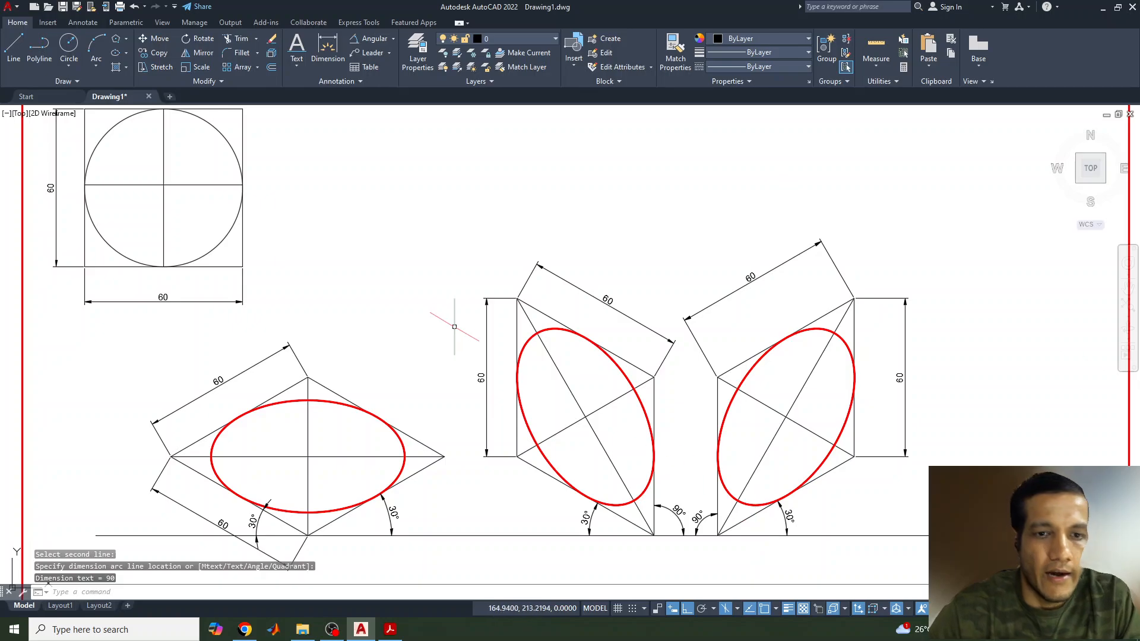
Start a single-line text, check the point lettering on the reference slide in EG PPT.pdf and return to the AutoCAD drawing.
{"action": "middle_click_drag", "start_coordinate": [413, 315], "coordinate": [455, 282]}
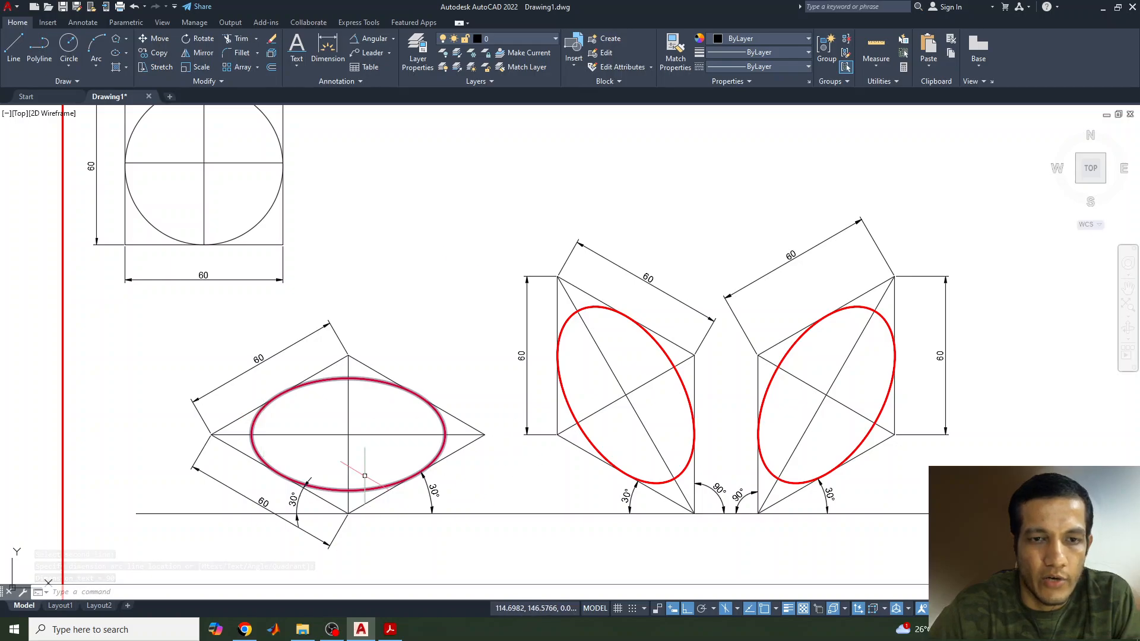
{"action": "left_click", "coordinate": [296, 67]}
{"action": "left_click", "coordinate": [312, 85]}
{"action": "left_click", "coordinate": [390, 630]}
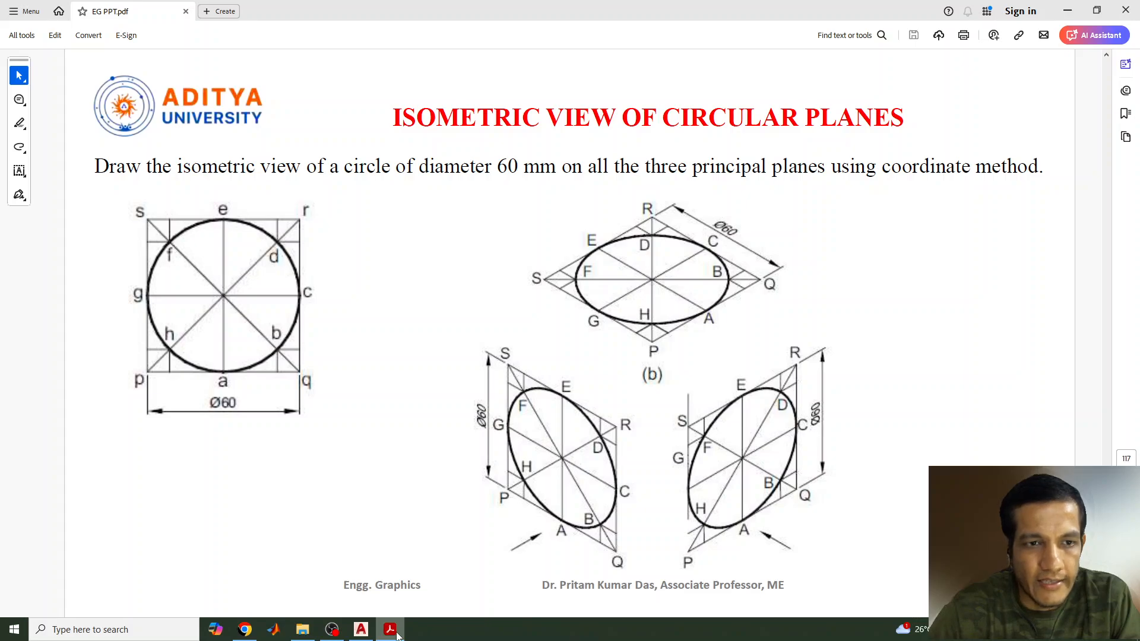
{"action": "left_click", "coordinate": [361, 629]}
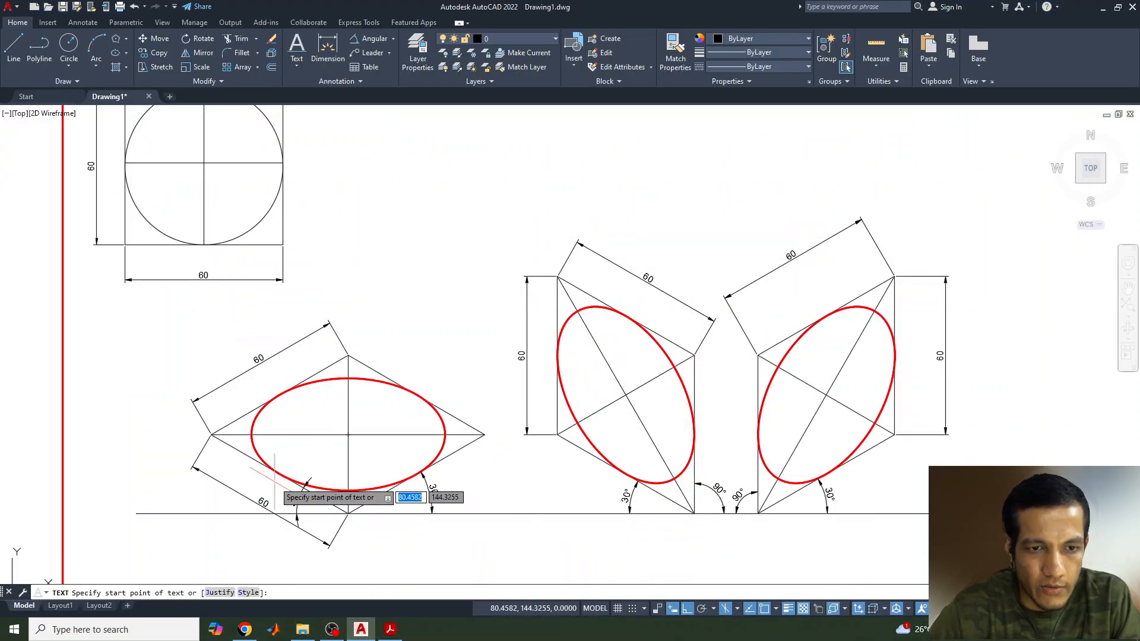
Label the top-plane view with text height 3 and rotation 0: A, B, C, D at the tangent points and P, Q, R, S at the corners.
{"action": "left_click", "coordinate": [252, 474]}
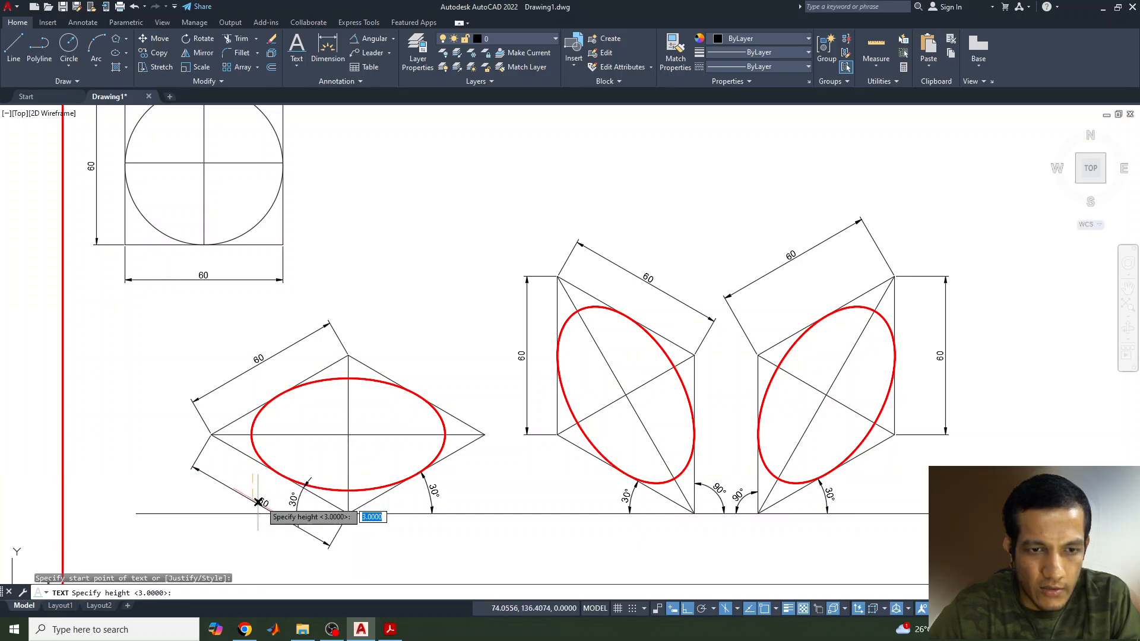
{"action": "type", "text": "3"}
{"action": "key", "text": "Return"}
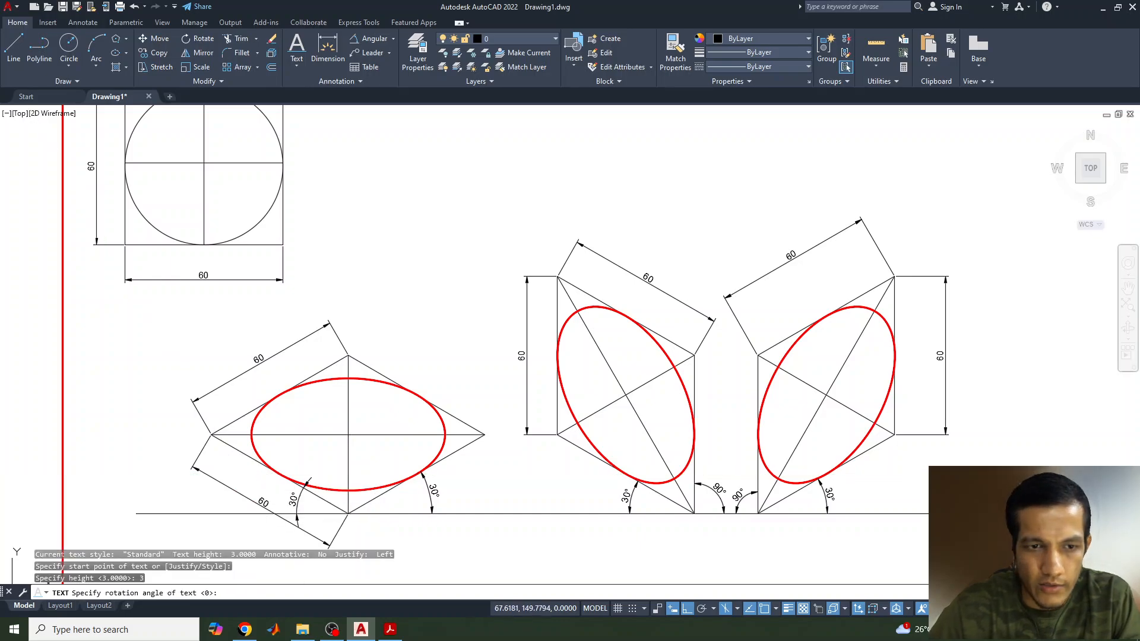
{"action": "type", "text": "0"}
{"action": "key", "text": "Return"}
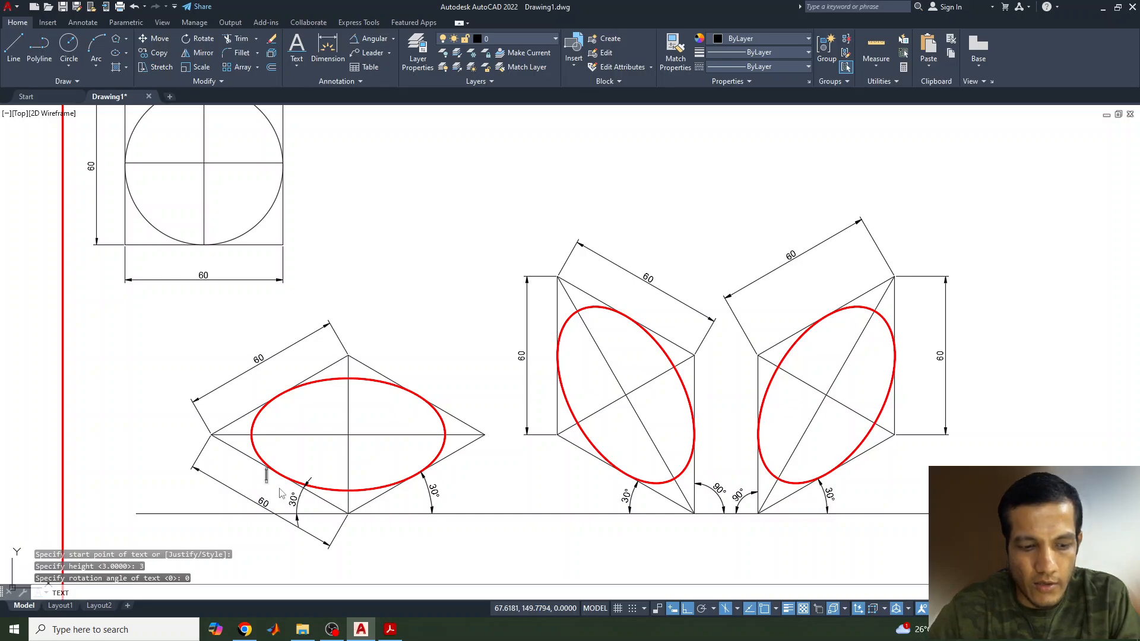
{"action": "left_click", "coordinate": [432, 477]}
{"action": "type", "text": "B"}
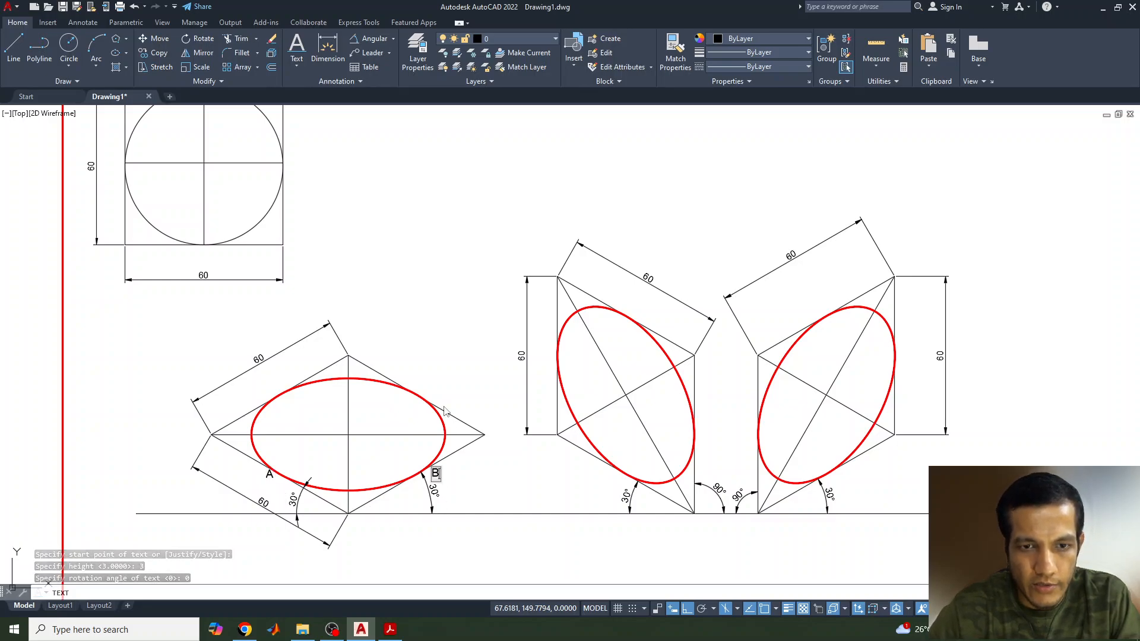
{"action": "left_click", "coordinate": [425, 394]}
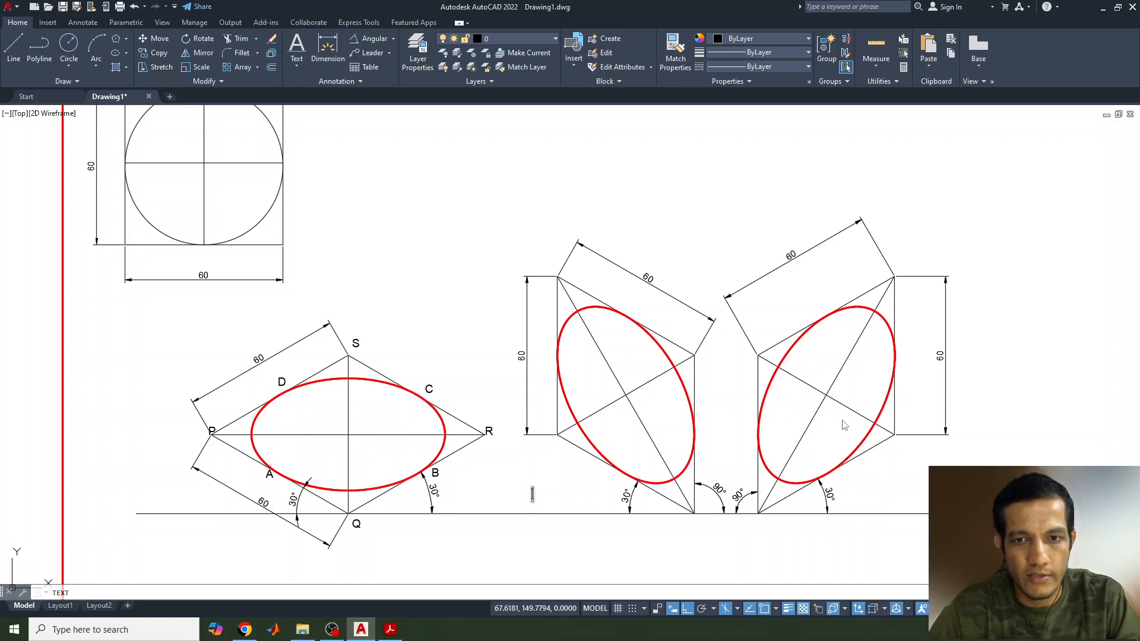
{"action": "key", "text": "Escape"}
Zoom to the whole drawing and review the dimensioned views inside the red sheet border.
{"action": "scroll", "coordinate": [897, 423], "scroll_direction": "down", "scroll_amount": 3}
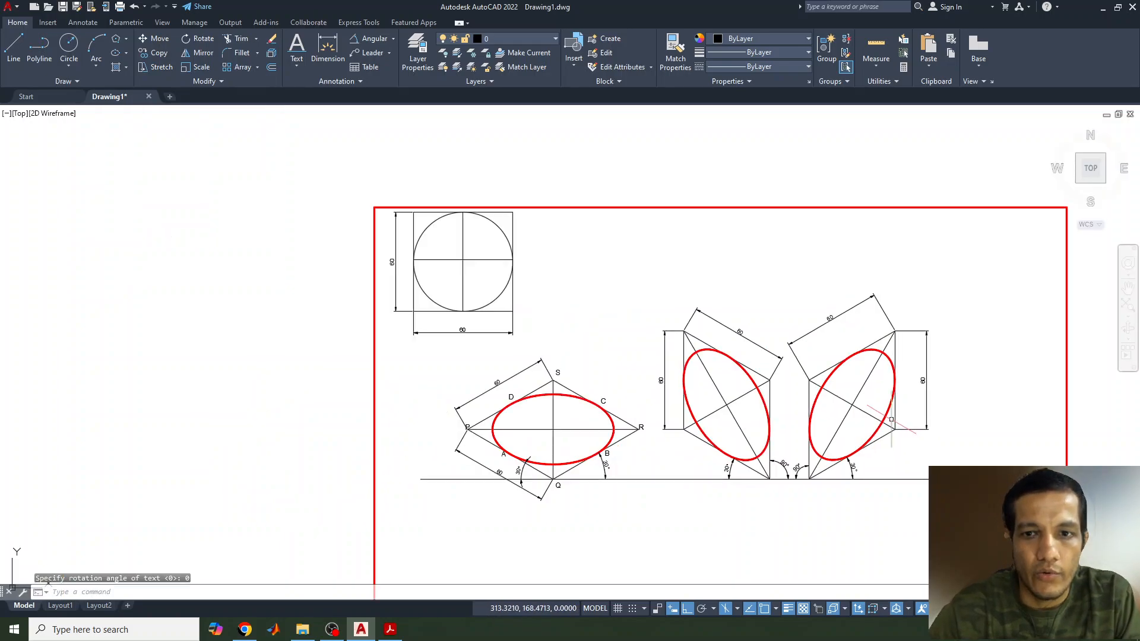
{"action": "type", "text": "z"}
{"action": "key", "text": "Return"}
{"action": "type", "text": "a"}
{"action": "key", "text": "Return"}
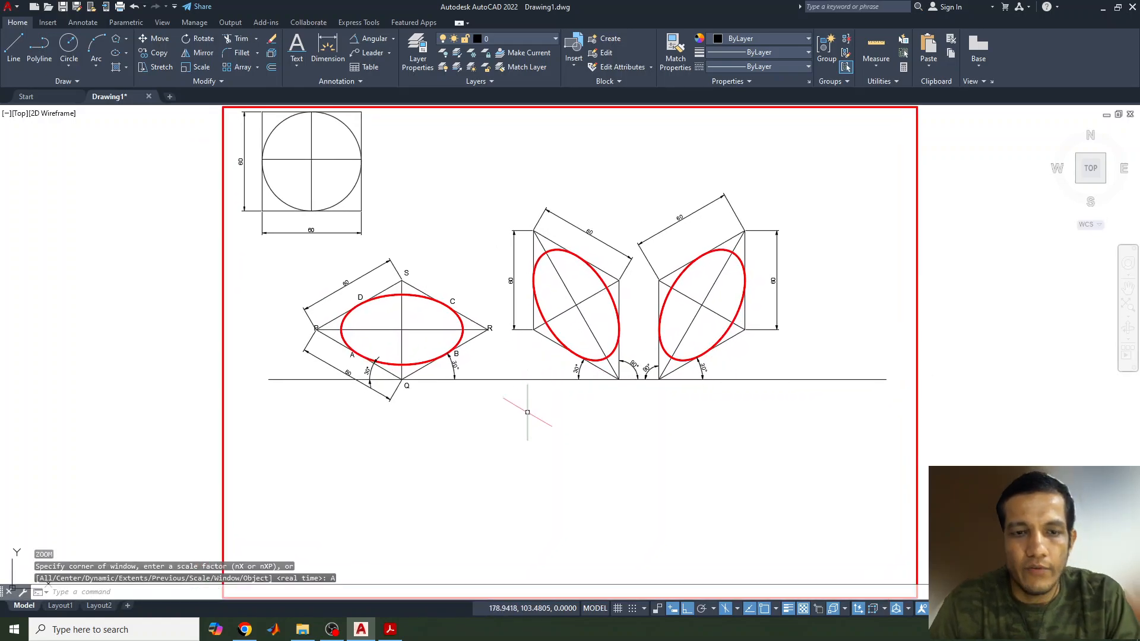
{"action": "scroll", "coordinate": [450, 205], "scroll_direction": "up", "scroll_amount": 2}
{"action": "scroll", "coordinate": [453, 198], "scroll_direction": "down", "scroll_amount": 2}
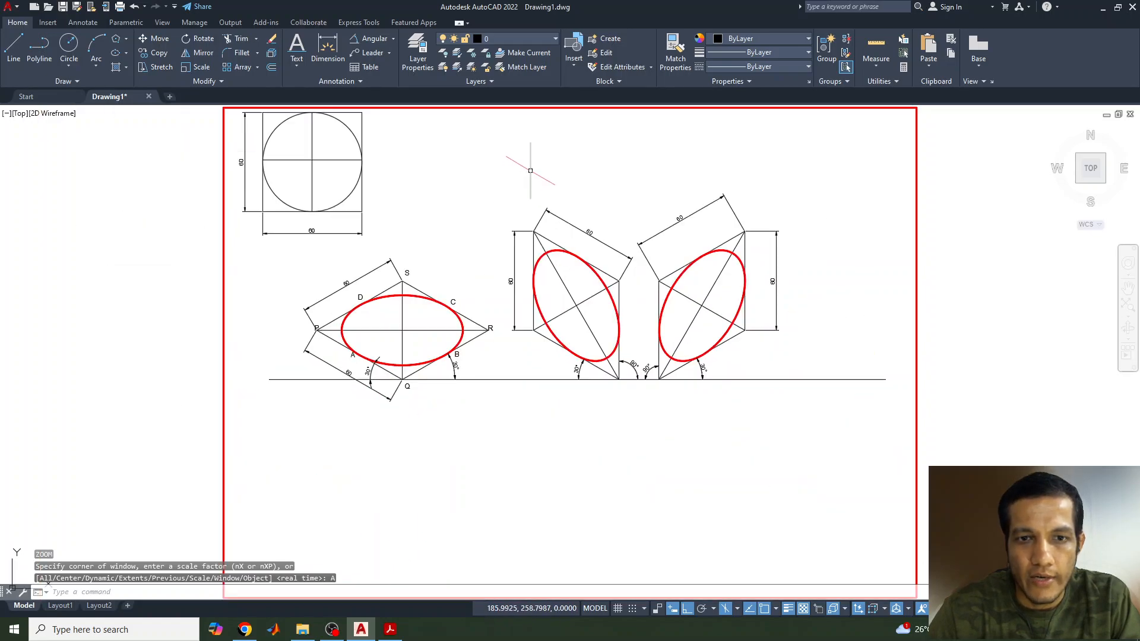
{"action": "middle_click_drag", "start_coordinate": [530, 171], "coordinate": [494, 203]}
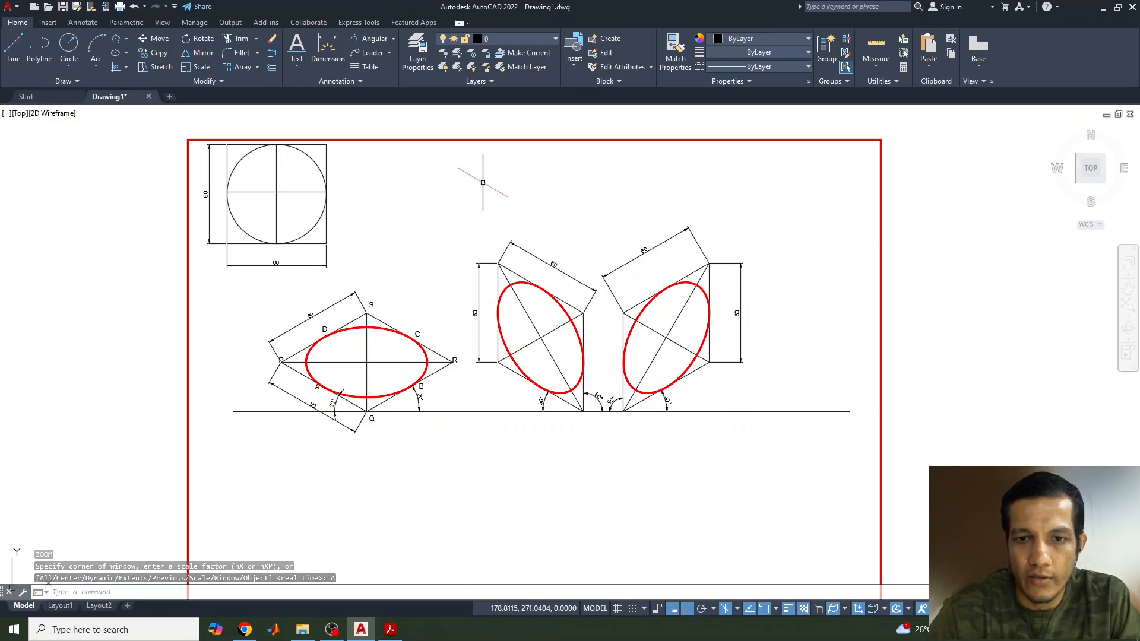